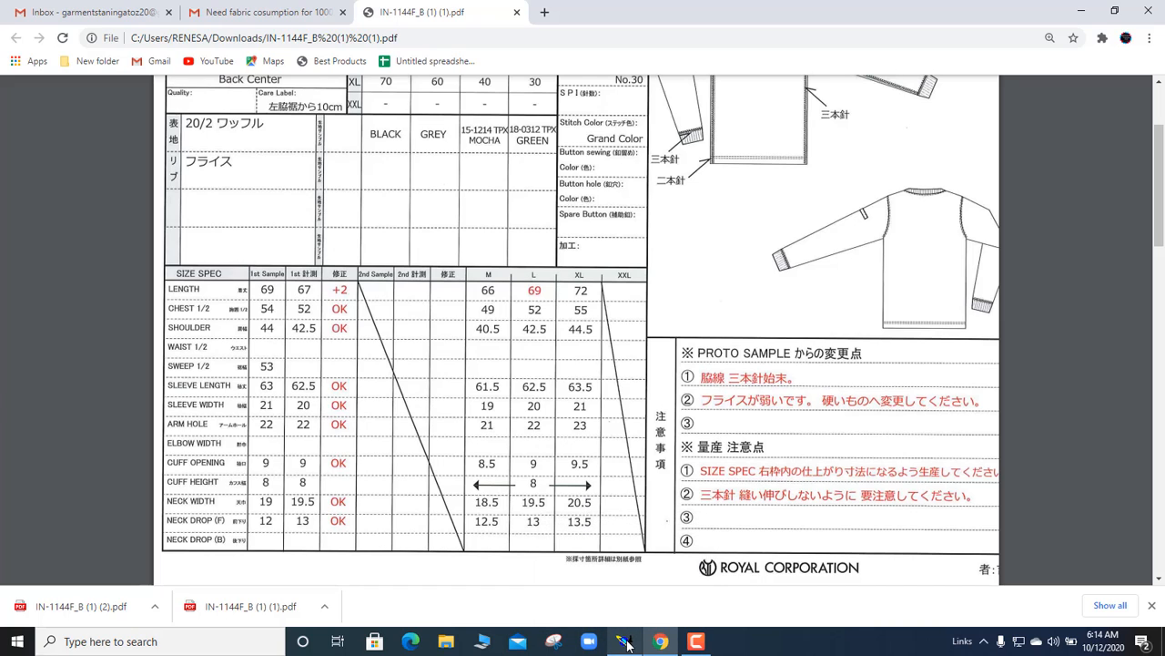
Step: Review the spec sheet's LENGTH values: 66, 69 and 72 for M, L and XL
mouse_move(627, 644)
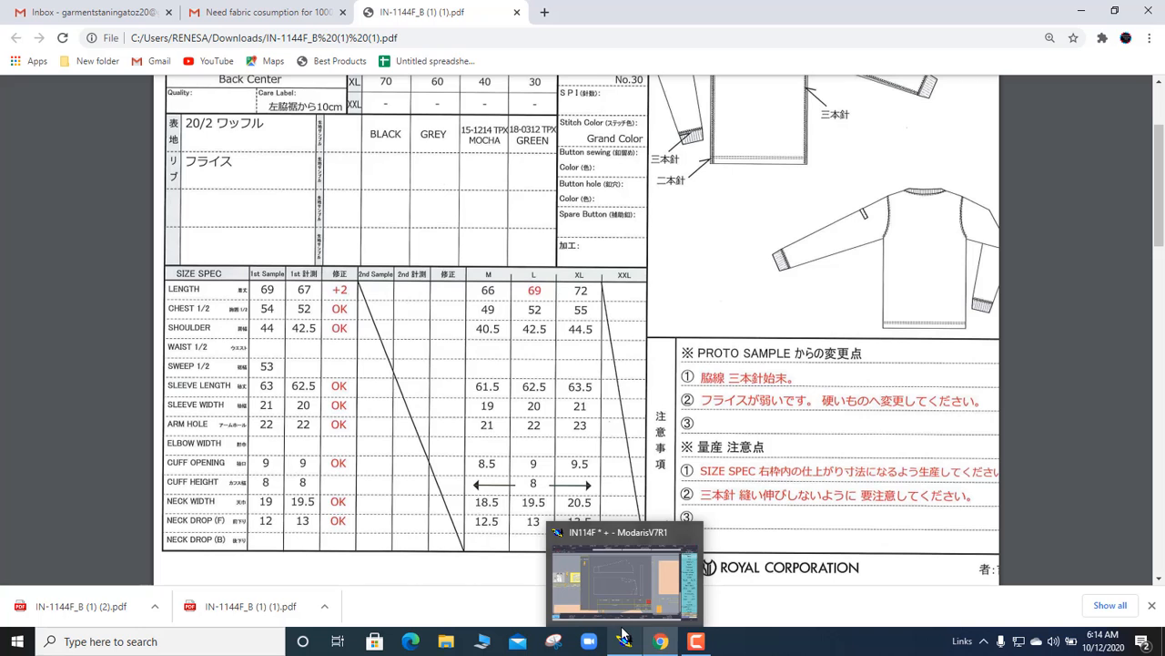
left_click(625, 637)
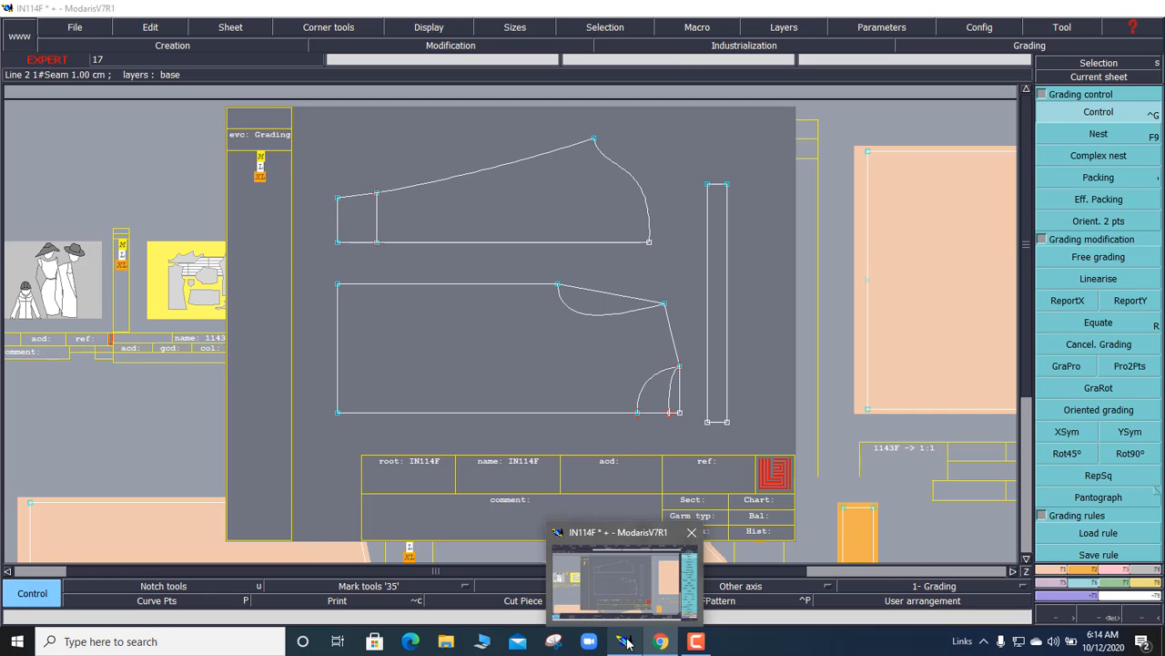
left_click(625, 635)
mouse_move(661, 641)
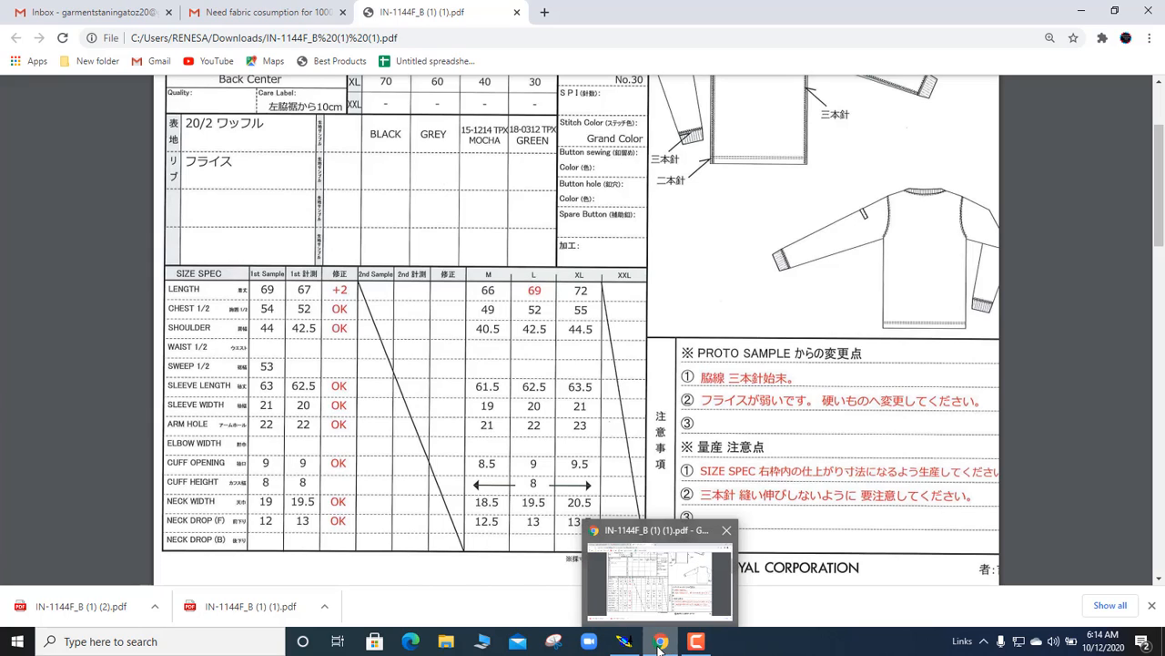
left_click(533, 583)
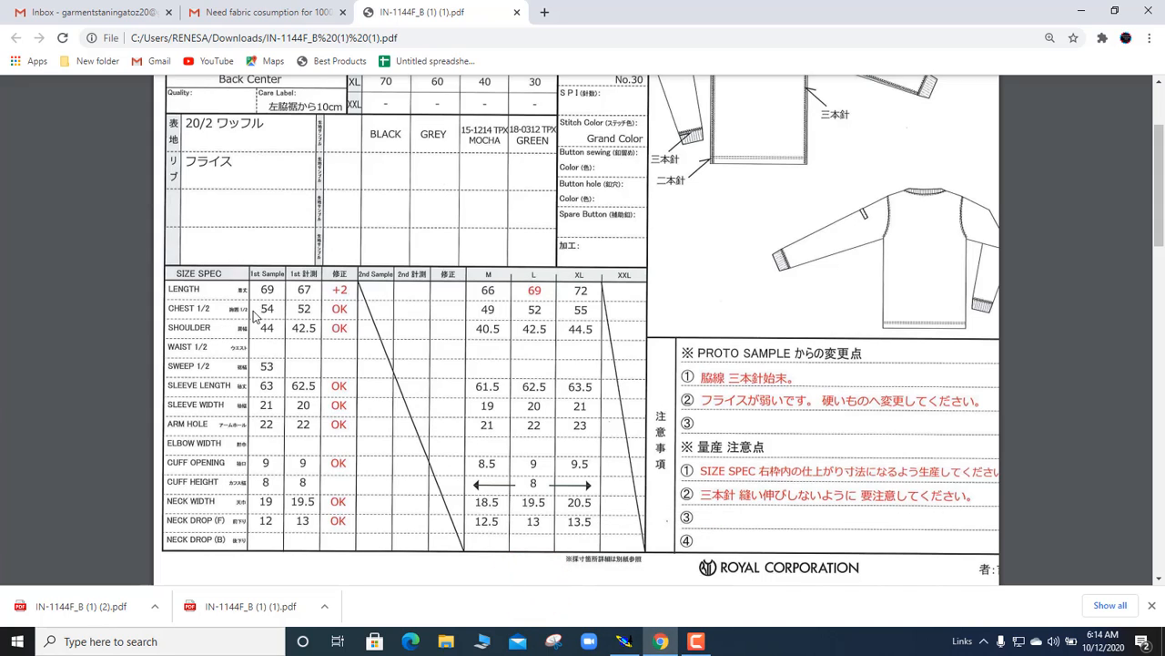
left_click(478, 294)
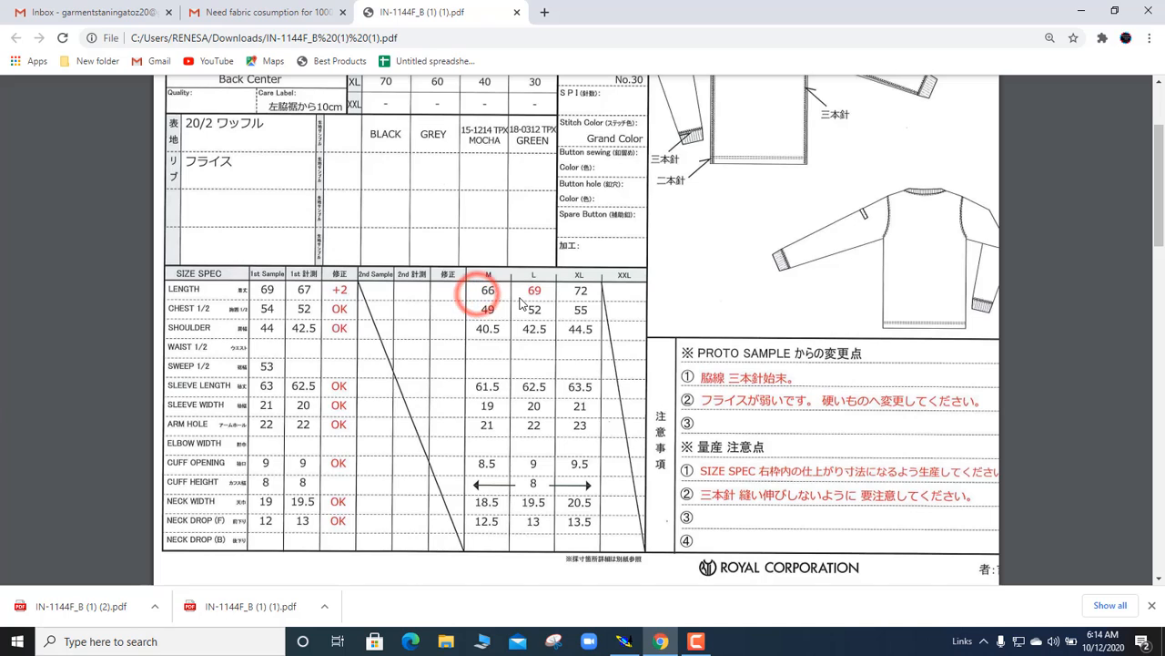
left_click(520, 298)
left_click(571, 292)
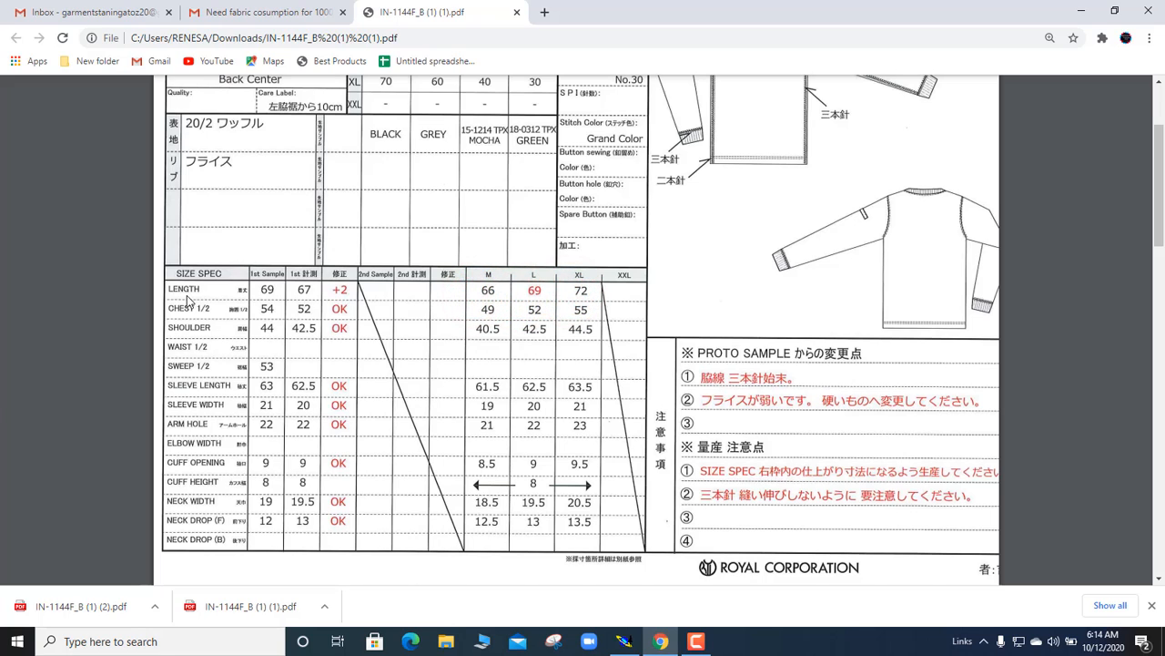
left_click(494, 293)
left_click(542, 295)
left_click(594, 296)
Step: Review chest 49/52/55, shoulder 40.5/42.5/44.5 and sleeve length 61.5/62.5/63.5 on the spec sheet
left_click(490, 312)
left_click(544, 315)
left_click(598, 321)
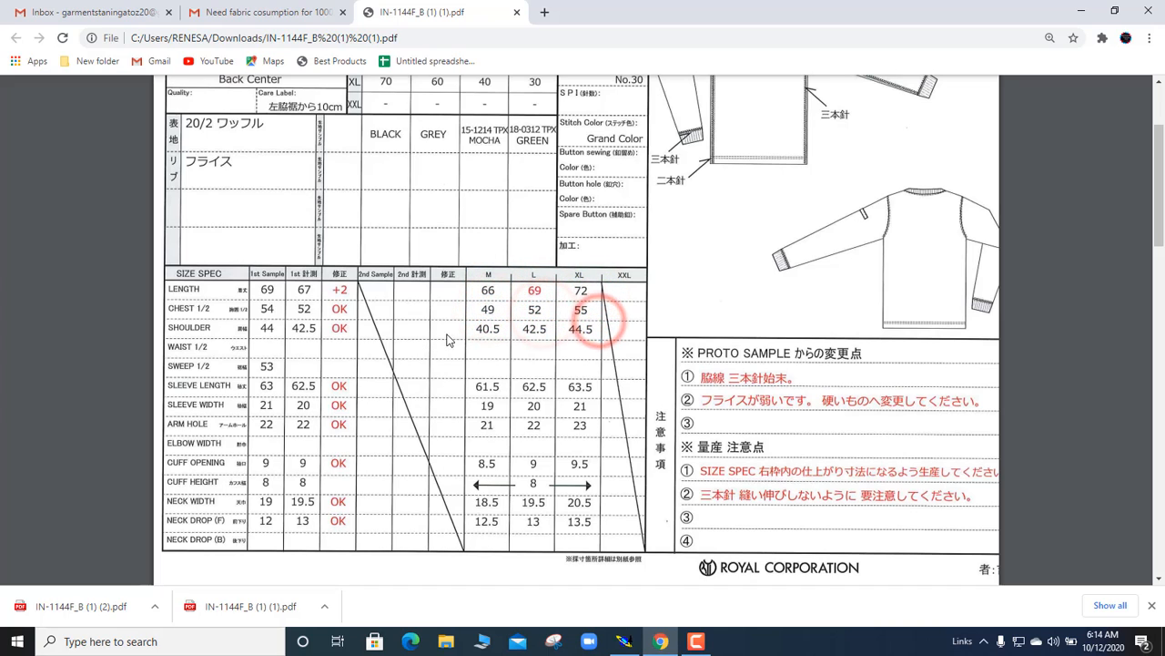
left_click(486, 330)
left_click(541, 334)
left_click(587, 335)
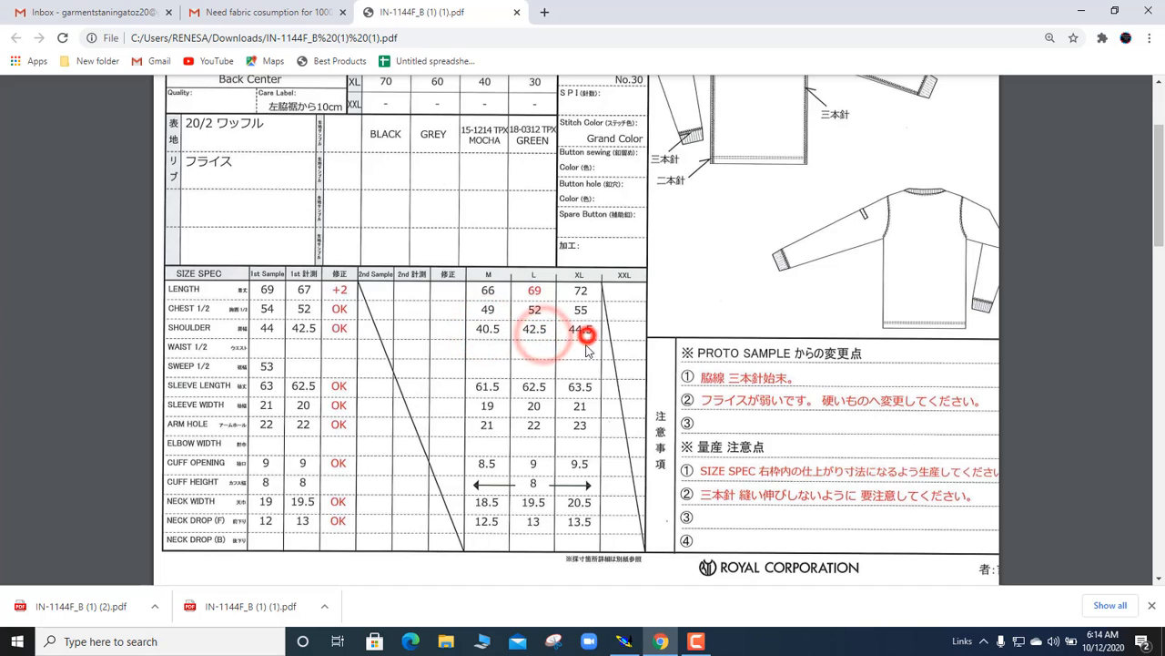
left_click(494, 388)
left_click(535, 390)
left_click(583, 389)
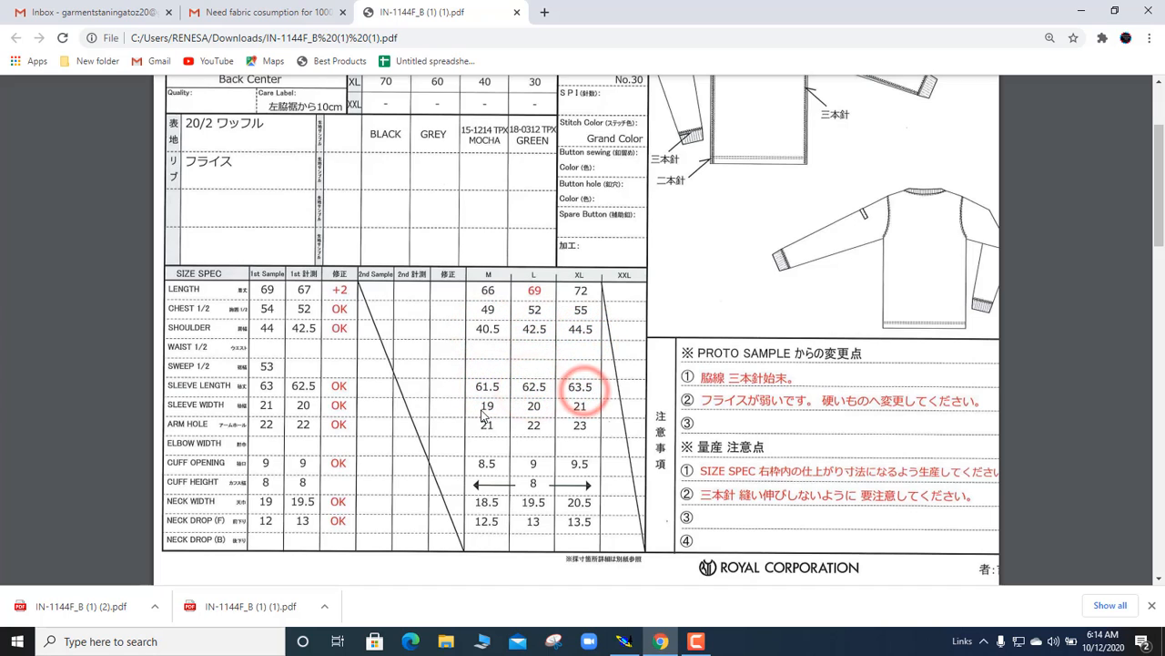
Step: Review sleeve width 19/20/21, arm hole, cuff opening, neck width and neck drop values
left_click(485, 405)
left_click(533, 405)
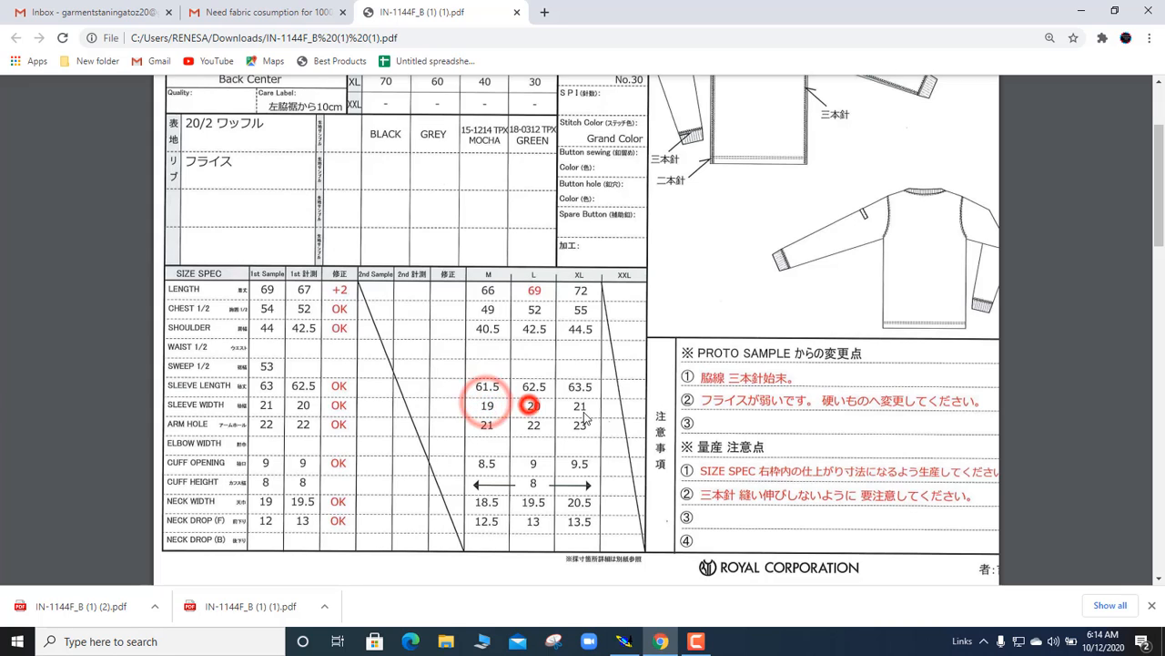
left_click(587, 408)
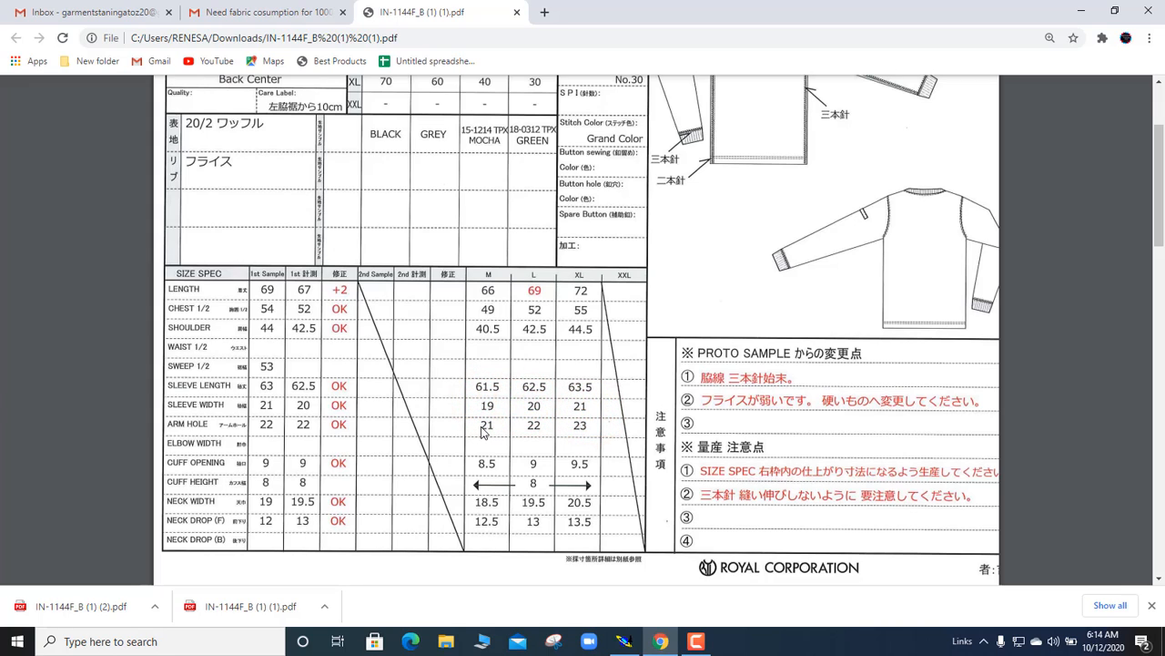
left_click(497, 432)
left_click(580, 426)
left_click(514, 463)
left_click(588, 463)
left_click(525, 504)
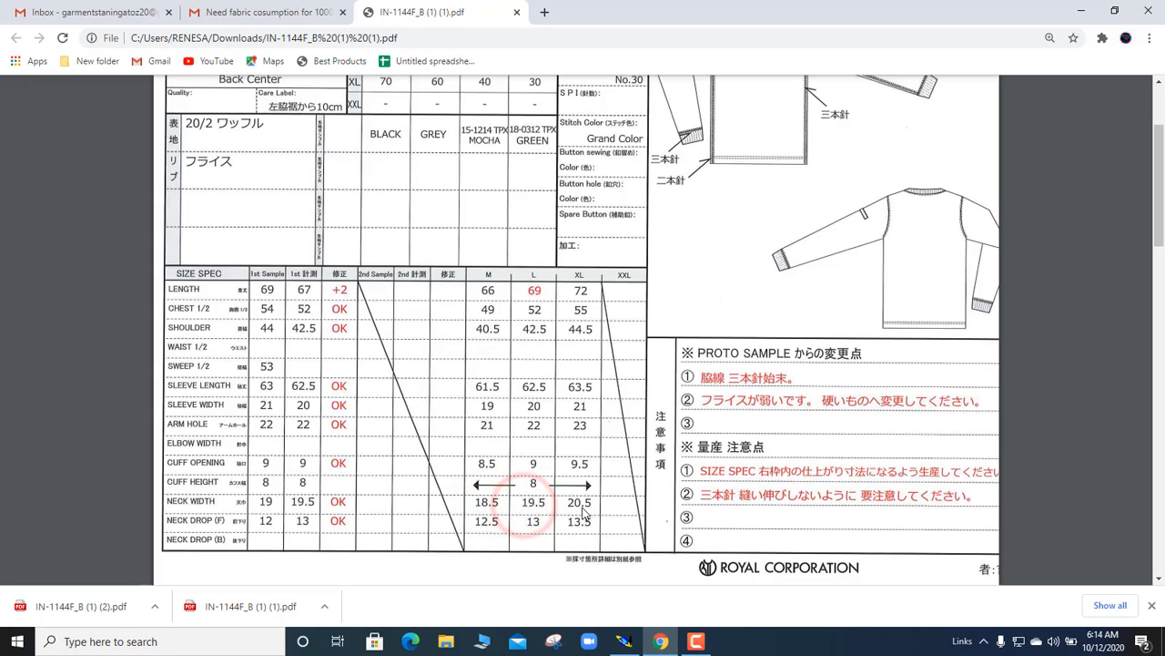
left_click(586, 506)
left_click(526, 522)
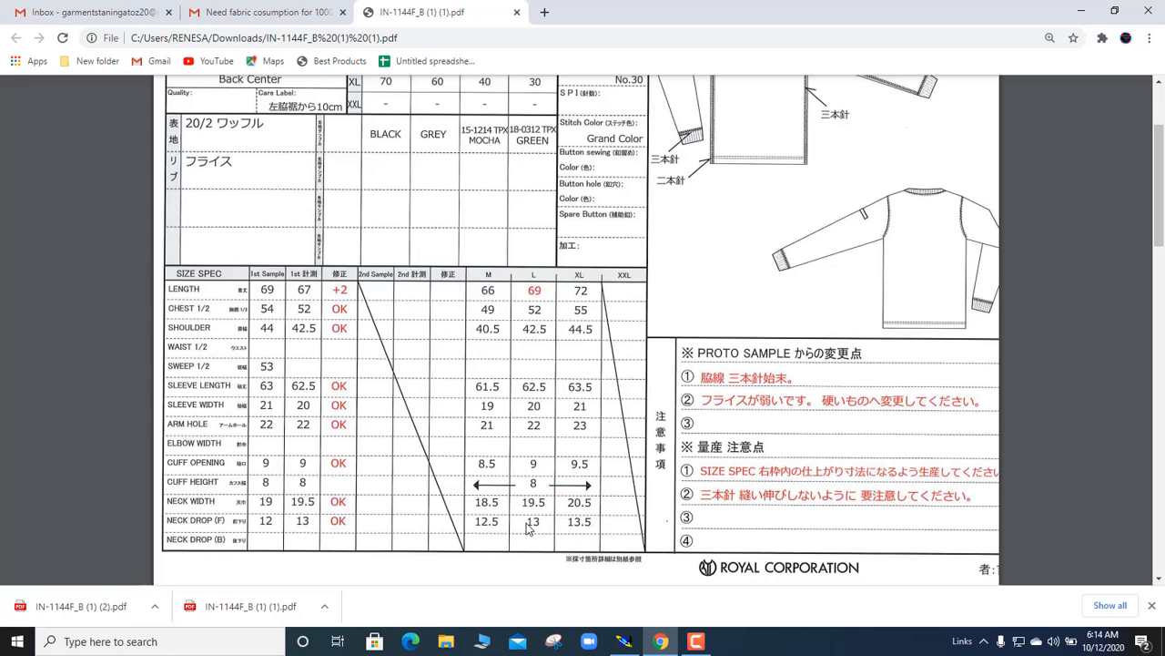
left_click(581, 522)
Step: Show the size nest of all sweater pieces, select them all and cancel their grading
left_click(624, 642)
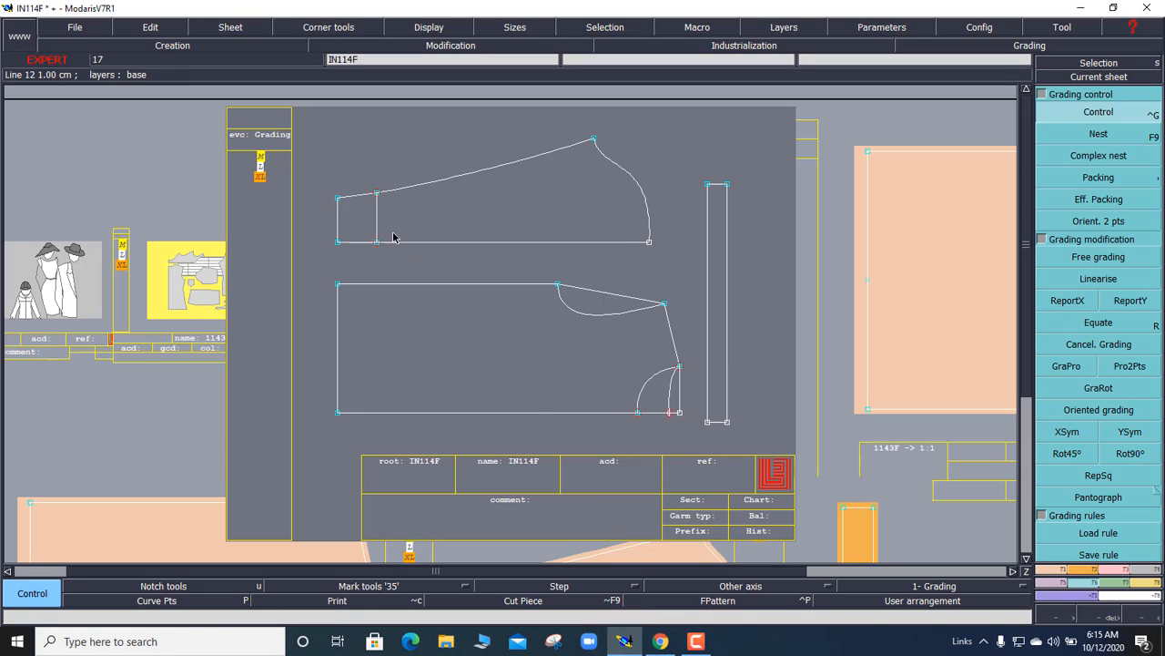
left_click(1067, 155)
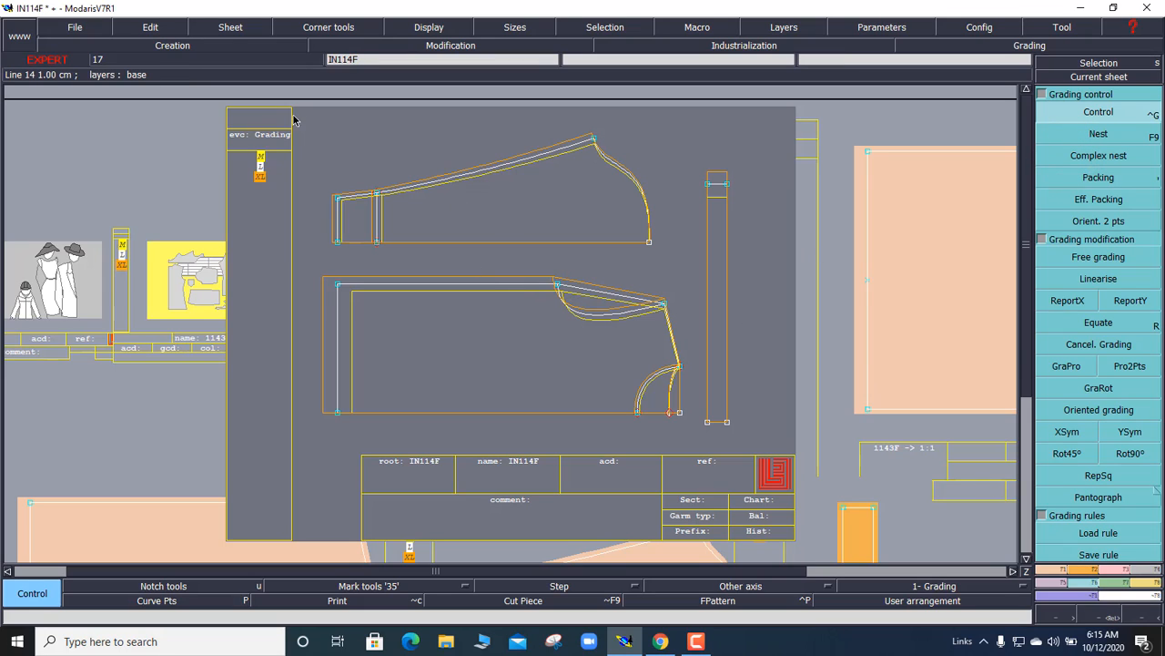
left_click_drag(294, 116, 777, 455)
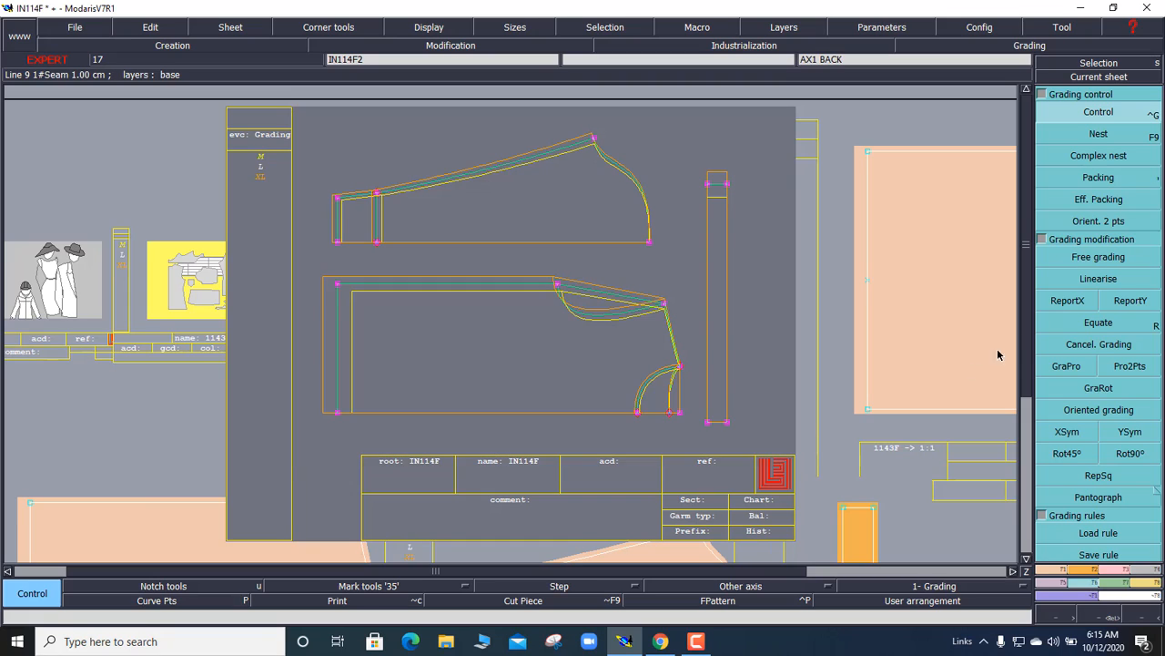
left_click(1089, 348)
left_click(338, 284)
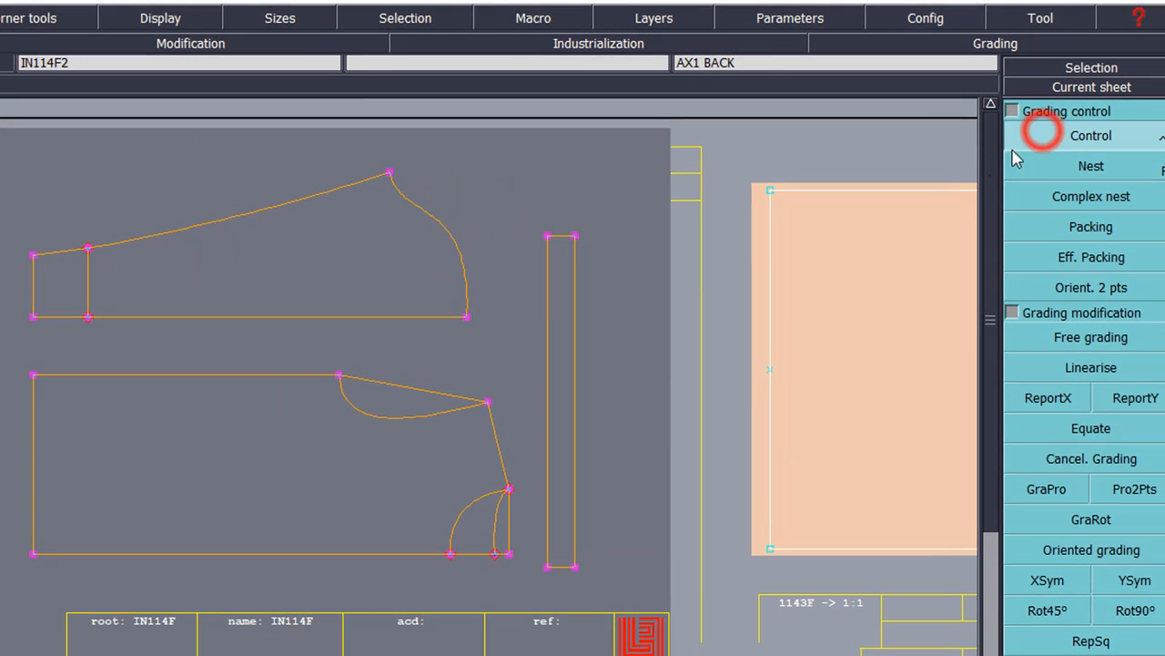
left_click(1064, 112)
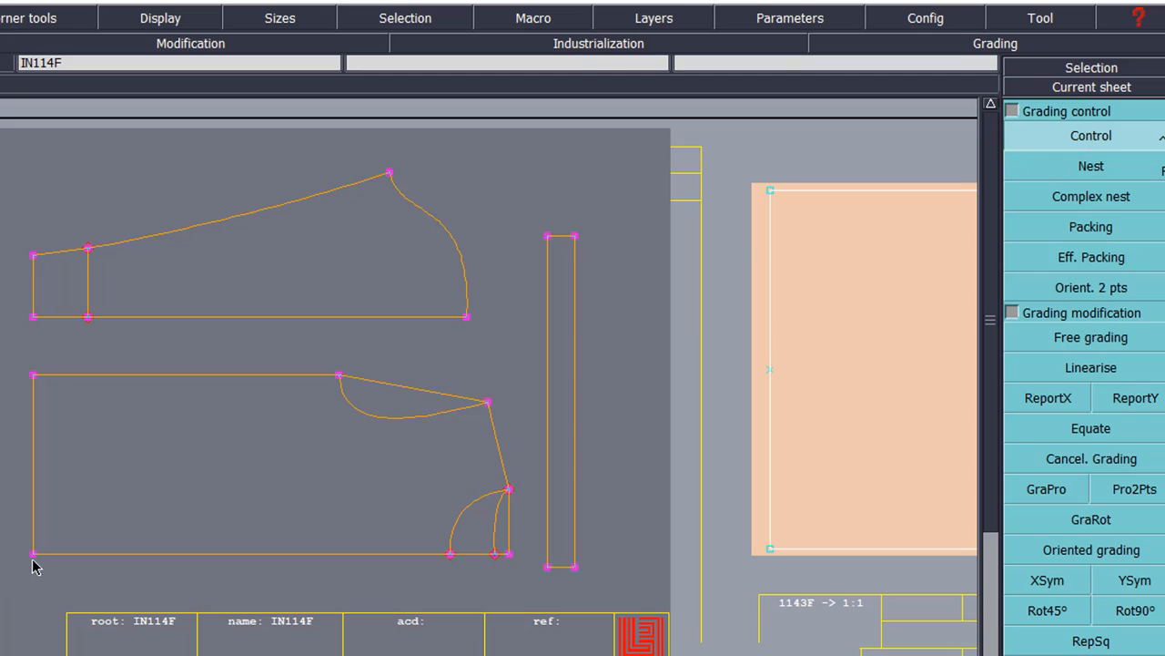
Step: Give the body's bottom-left corner a -3 horizontal step for M and L, then select the left dart for ReportX
left_click(39, 563)
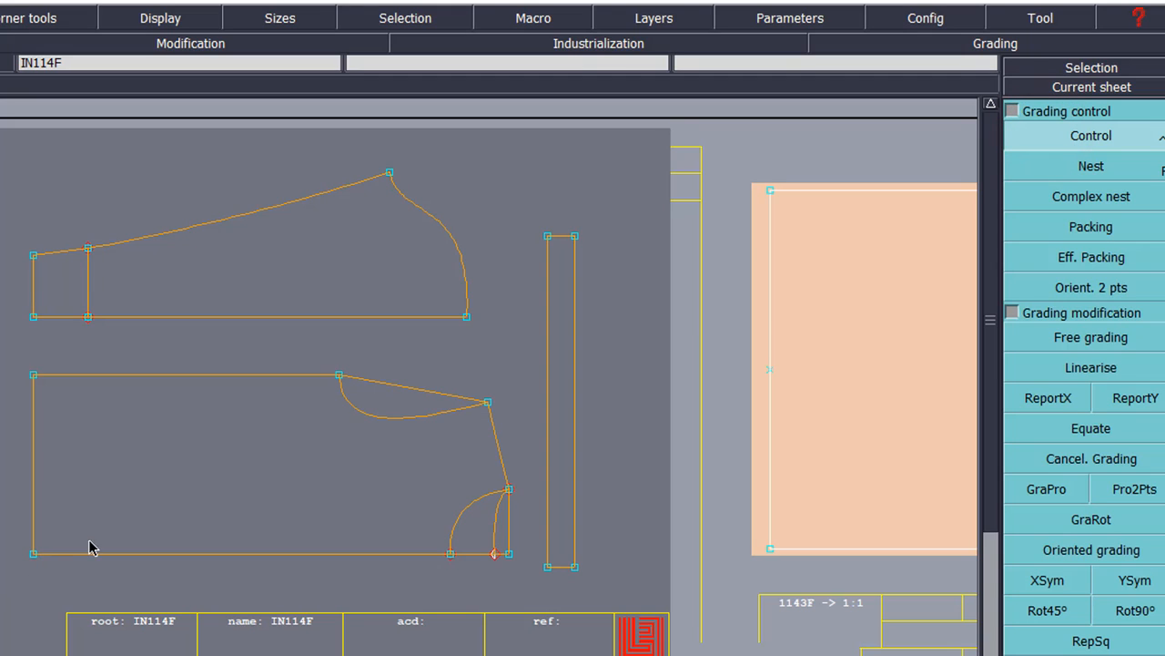
left_click(34, 553)
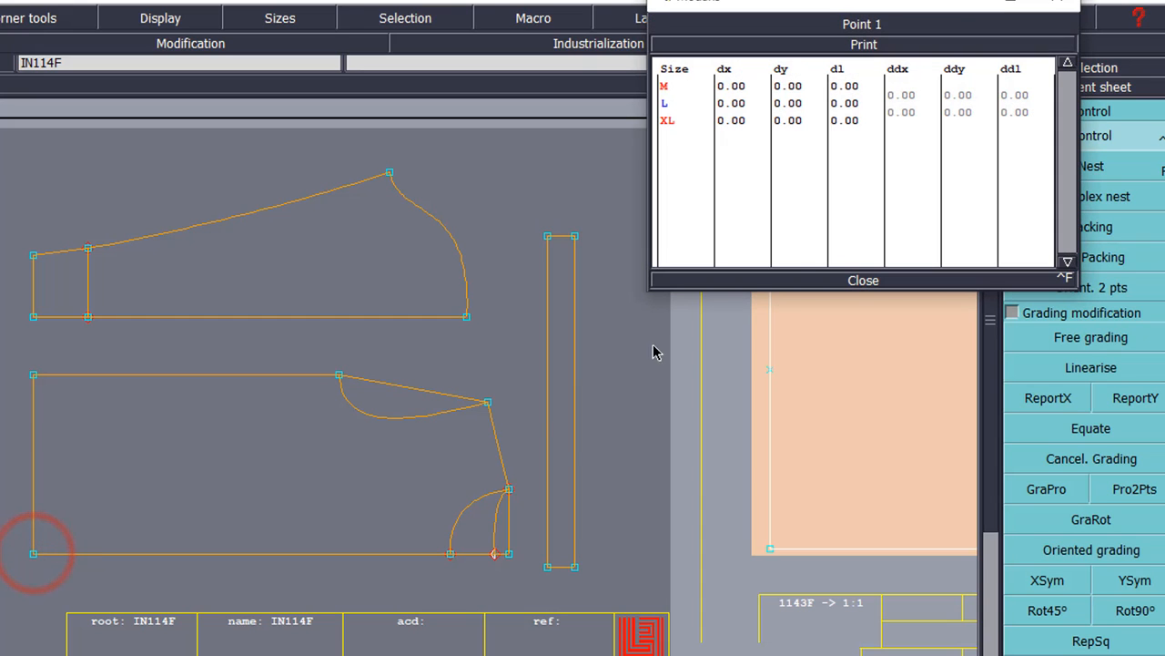
left_click(898, 86)
left_click(902, 95)
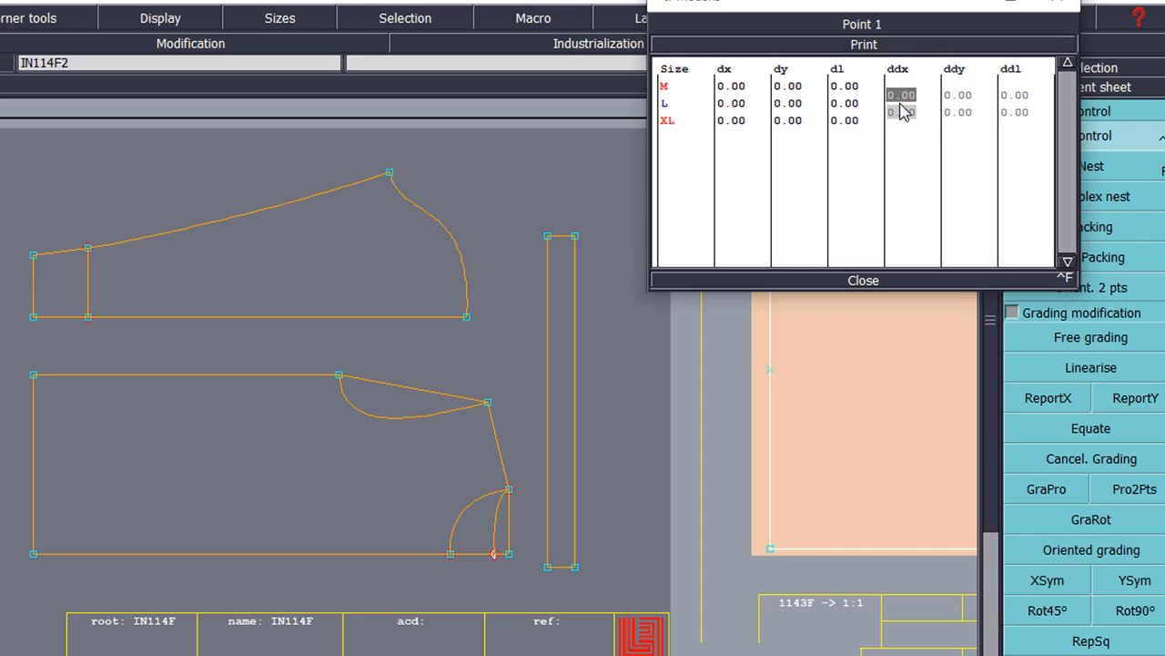
type("-3")
key("Return")
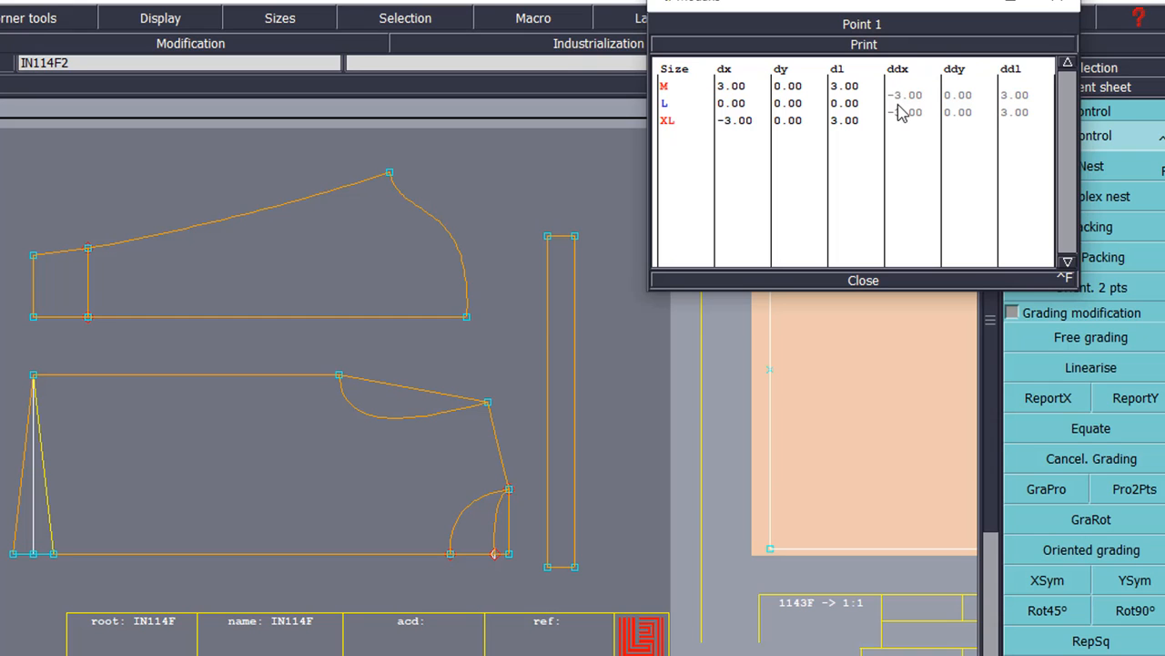
left_click(863, 279)
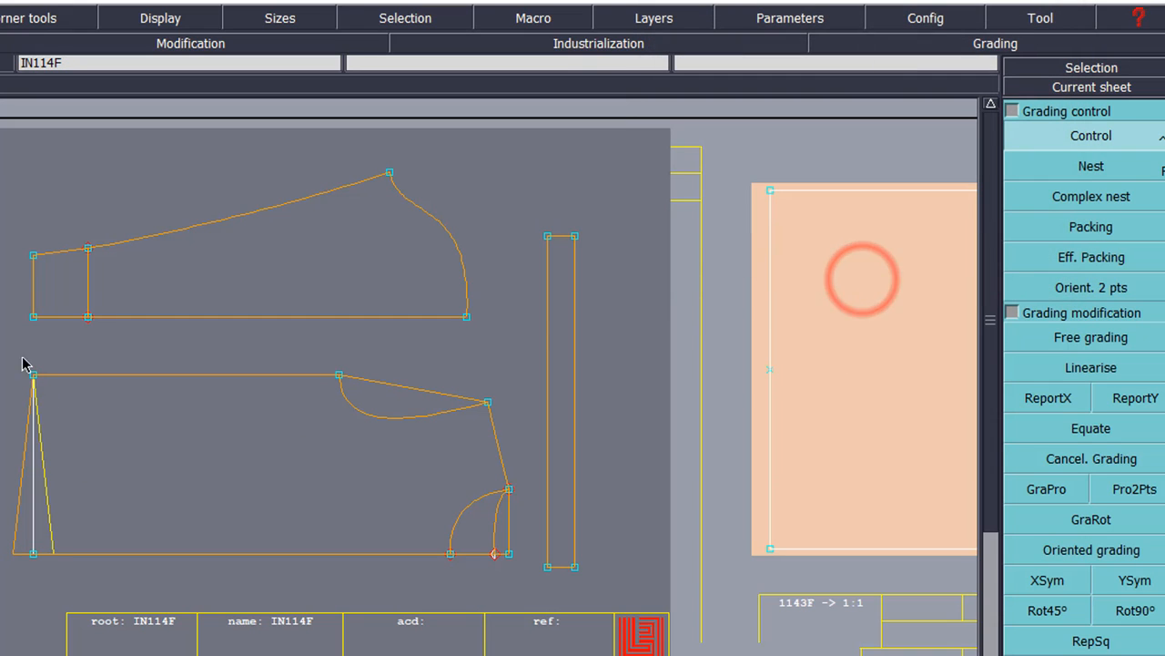
left_click_drag(1, 341, 79, 593)
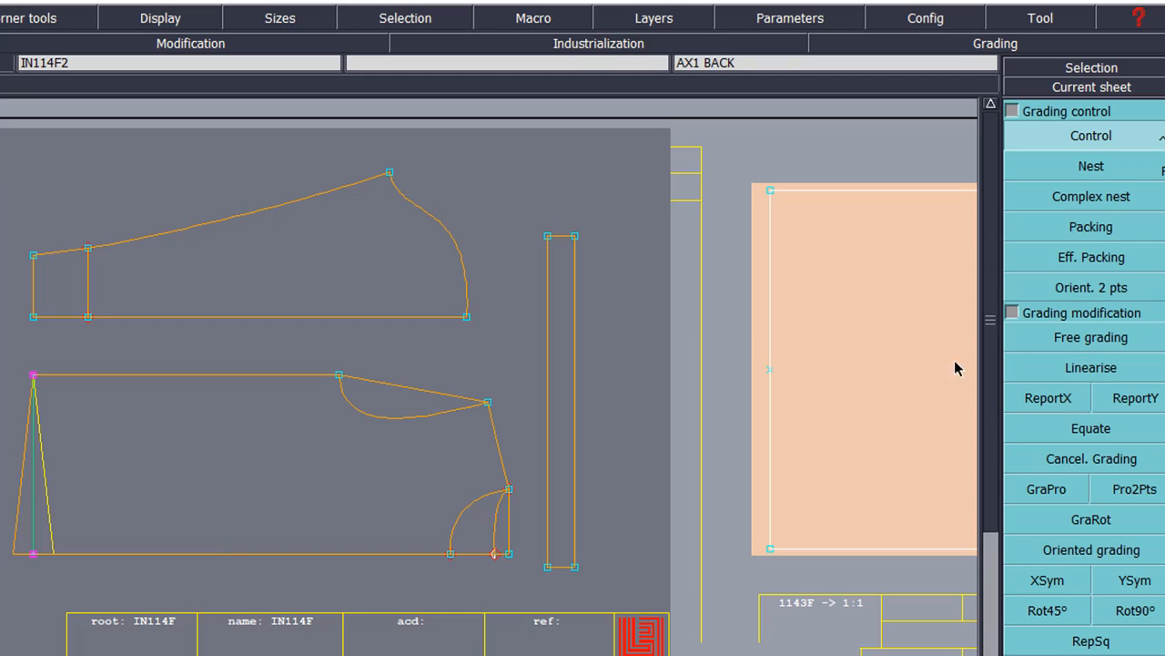
left_click(1057, 405)
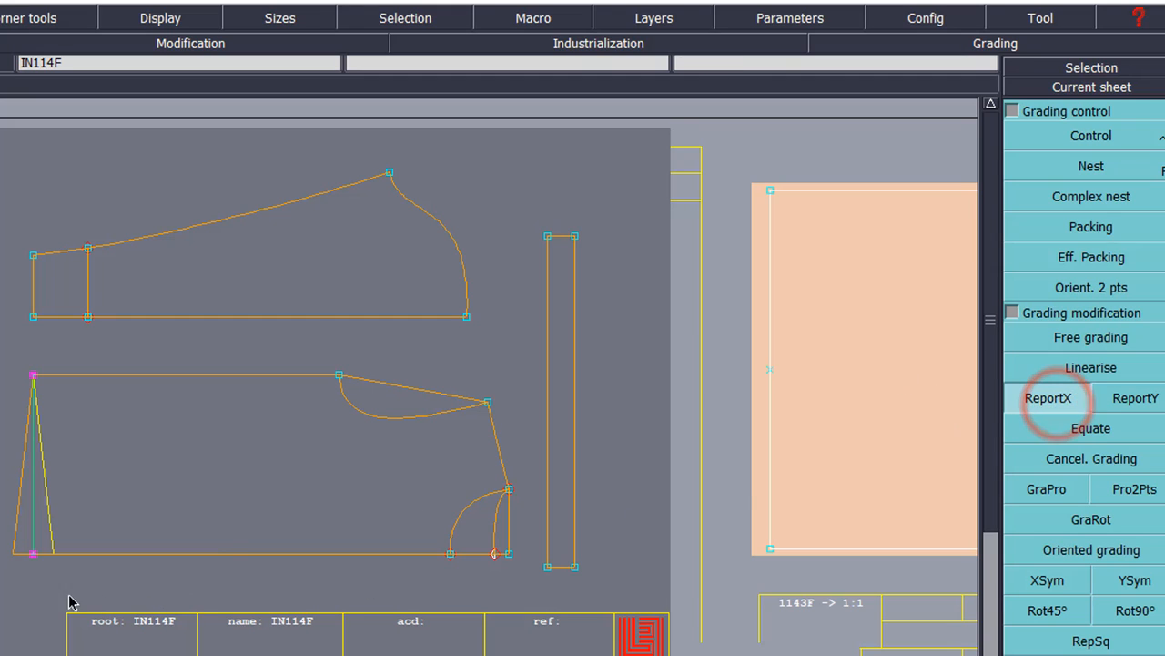
Step: Copy the horizontal grading to the dart's bottom point and top-left corner, then open the armhole top point's values
left_click(33, 554)
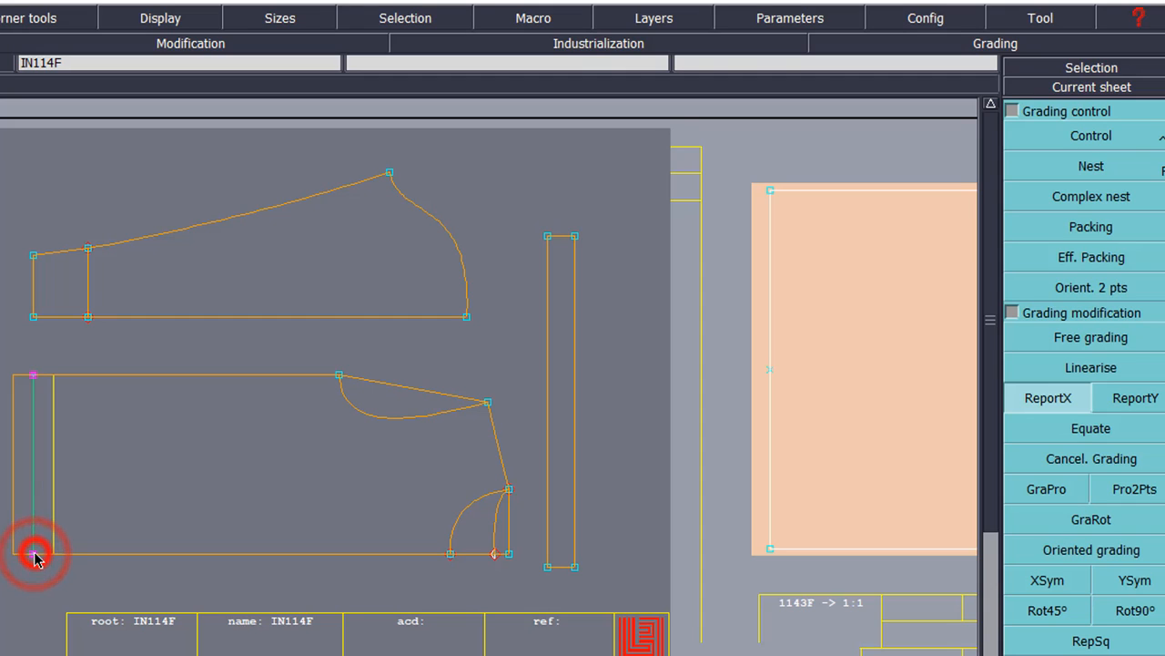
left_click(33, 375)
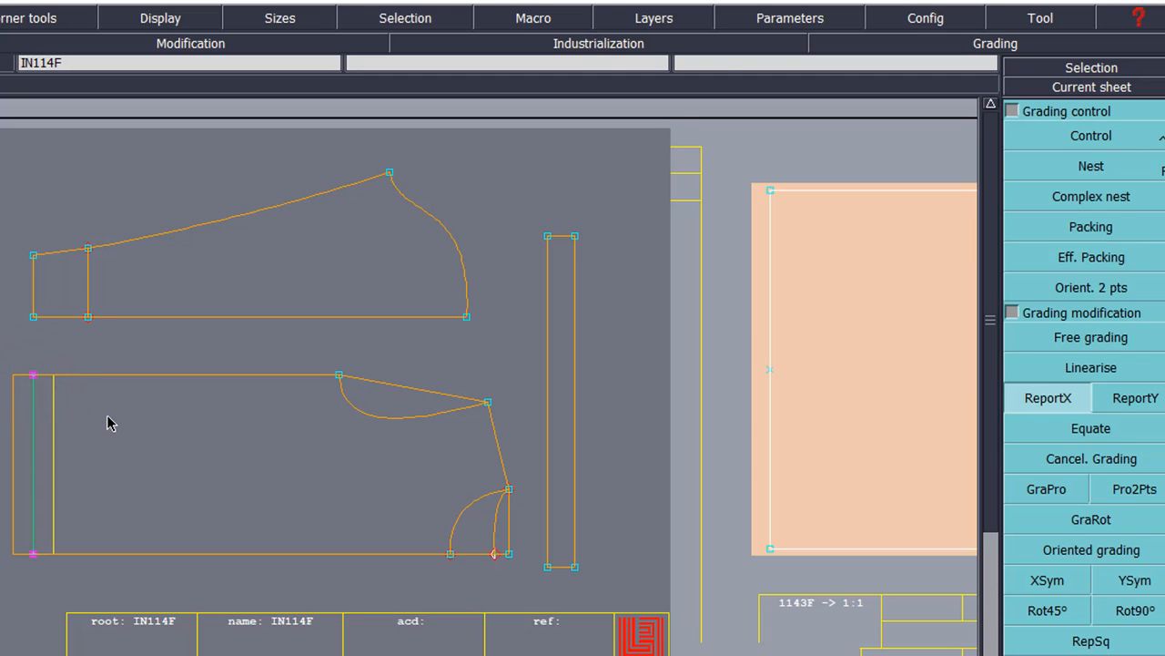
left_click(1093, 136)
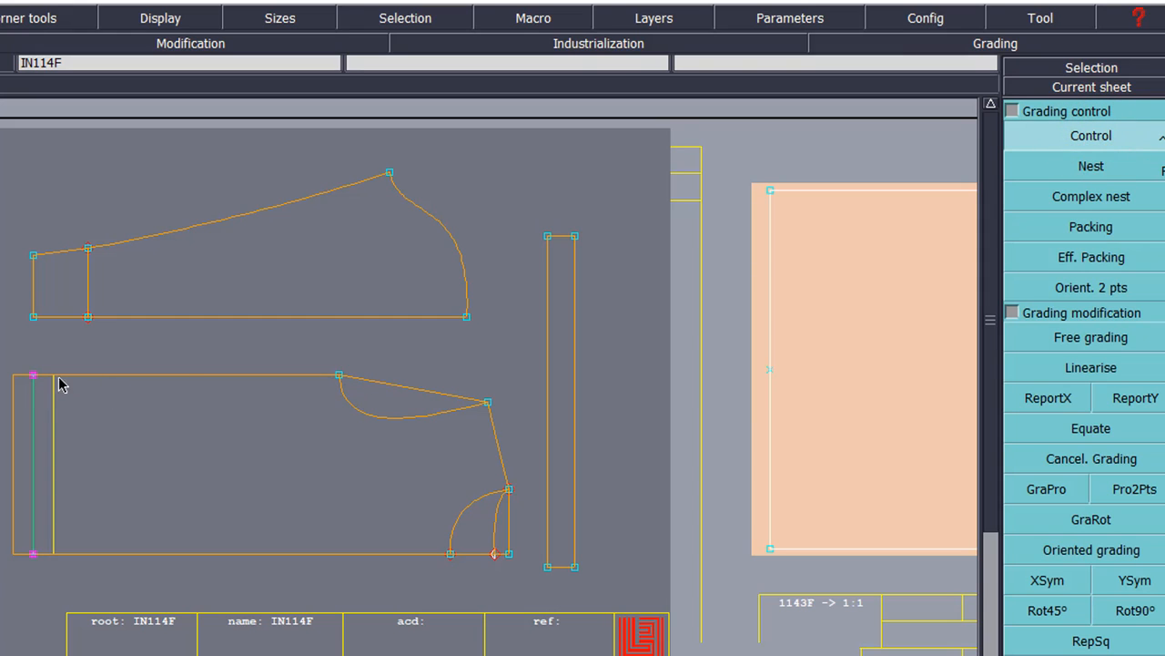
left_click(340, 377)
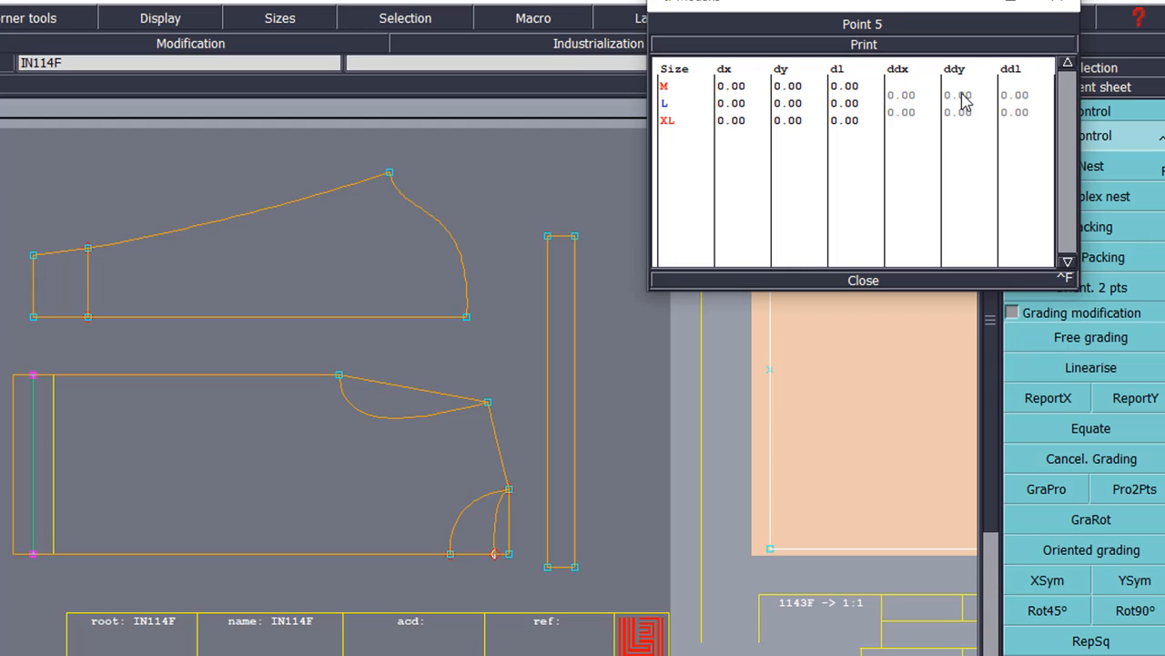
Step: Enter a vertical step of 1 for M and L on the armhole top point
left_click_drag(961, 95, 957, 115)
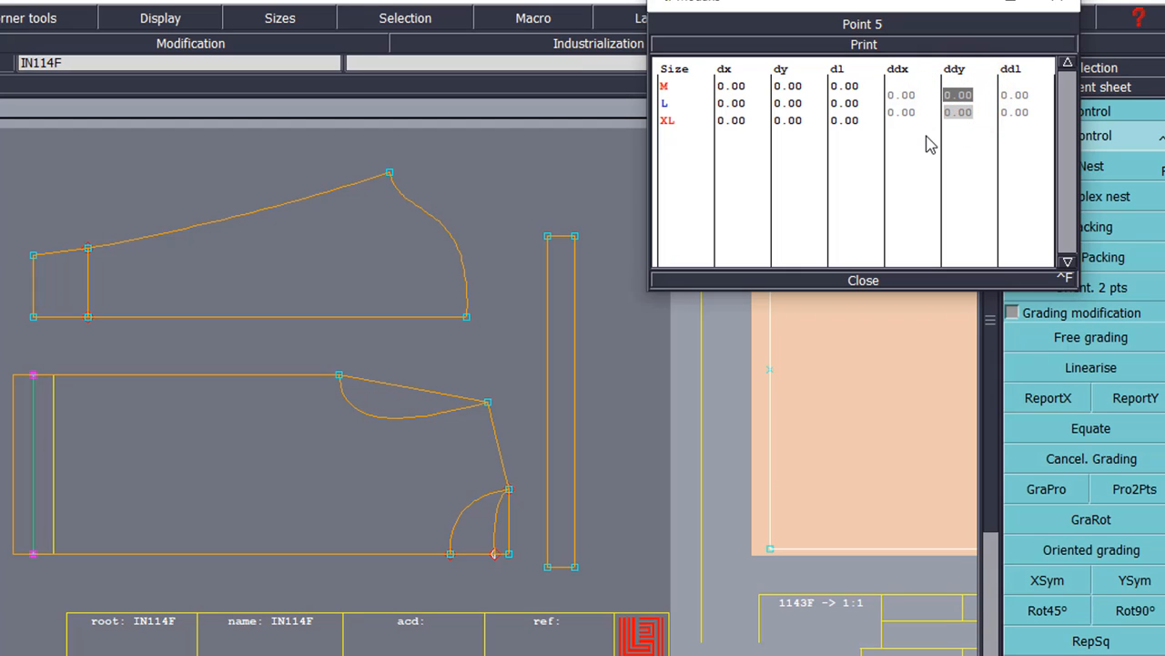
type("1.5")
key("Return")
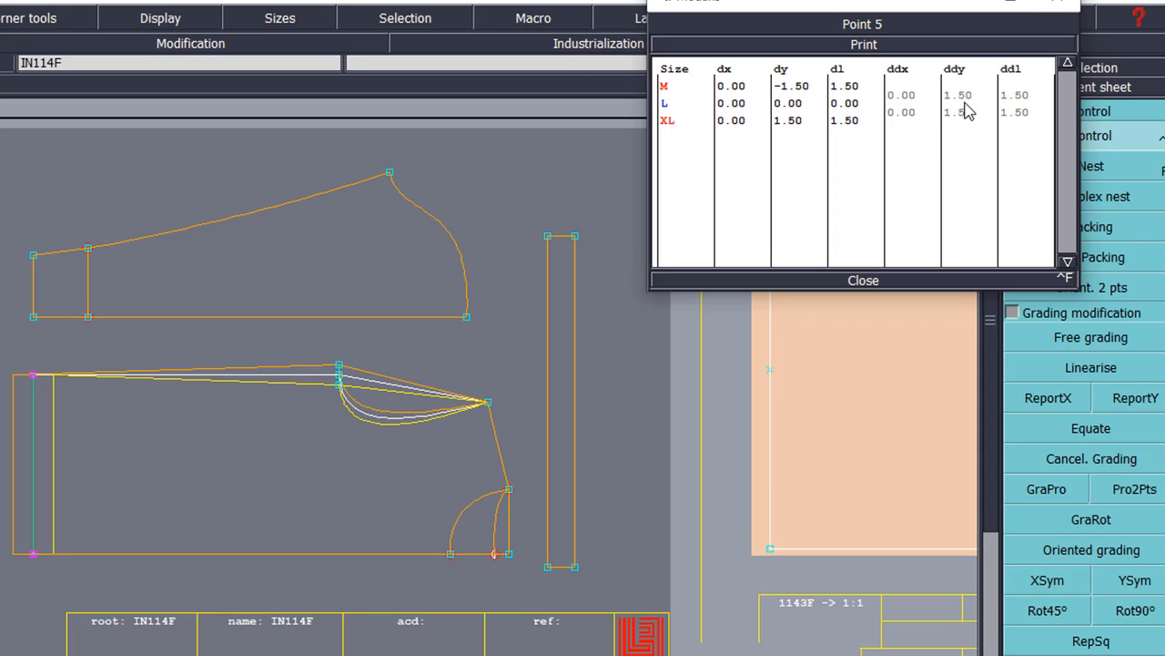
left_click(876, 281)
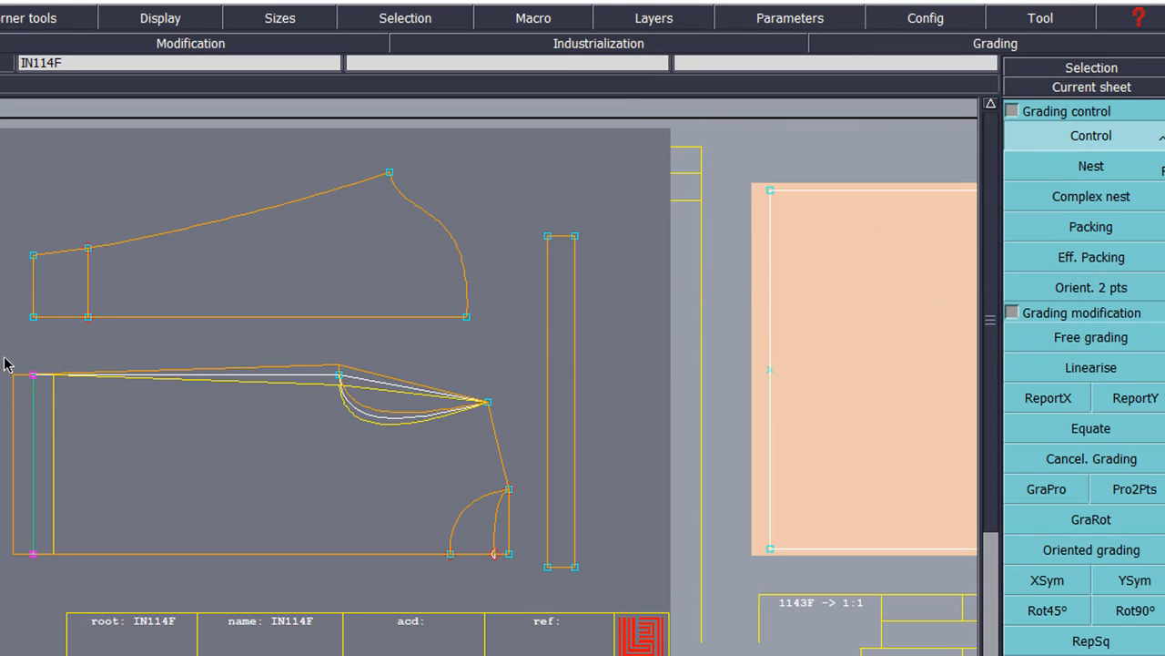
Step: Copy the corner point's vertical grading to the back piece's selected left-edge points with ReportY
left_click_drag(5, 358, 382, 446)
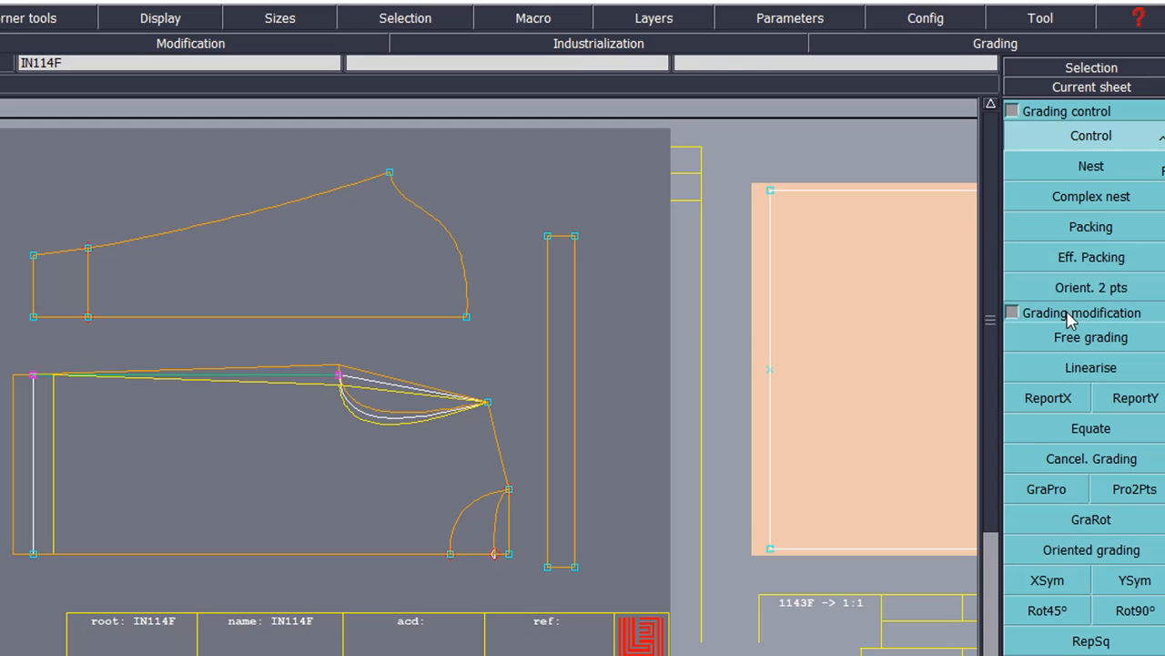
left_click(1138, 401)
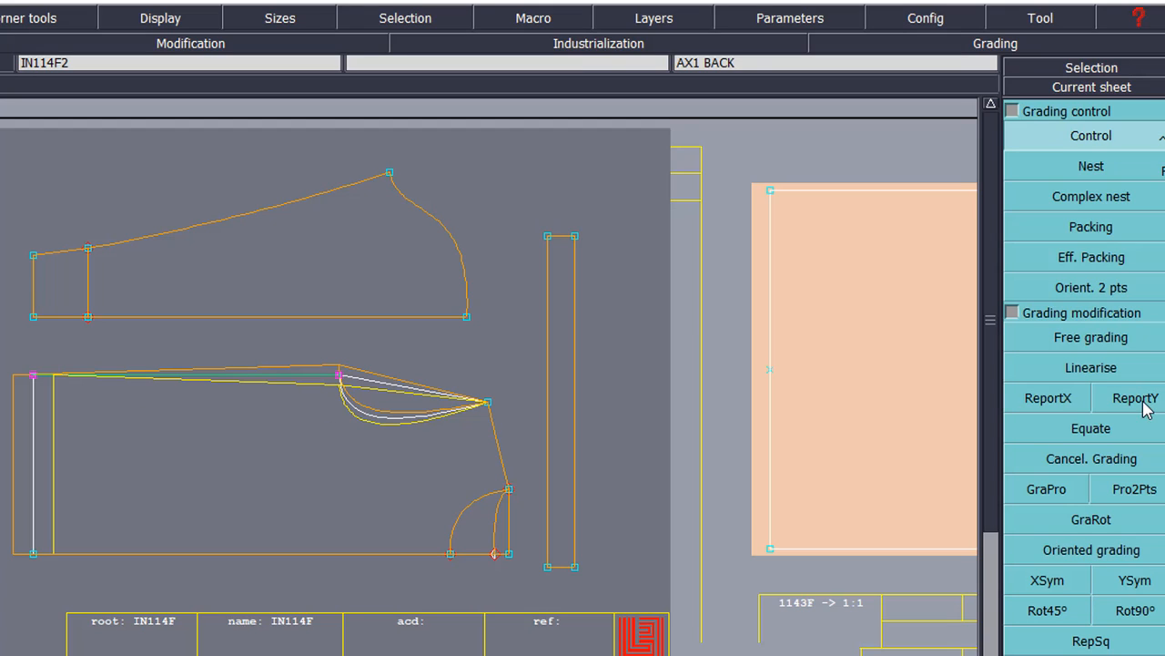
left_click(338, 375)
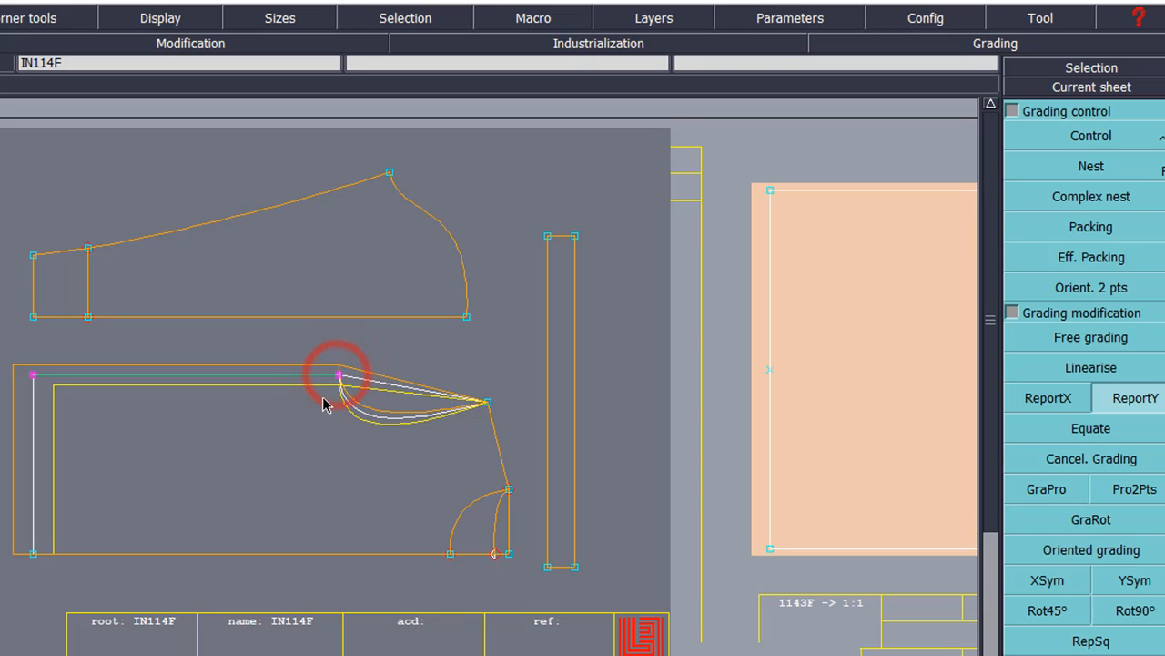
Step: Give Point 9 at the piece's tip a vertical increment of 1 for size M
left_click(1081, 144)
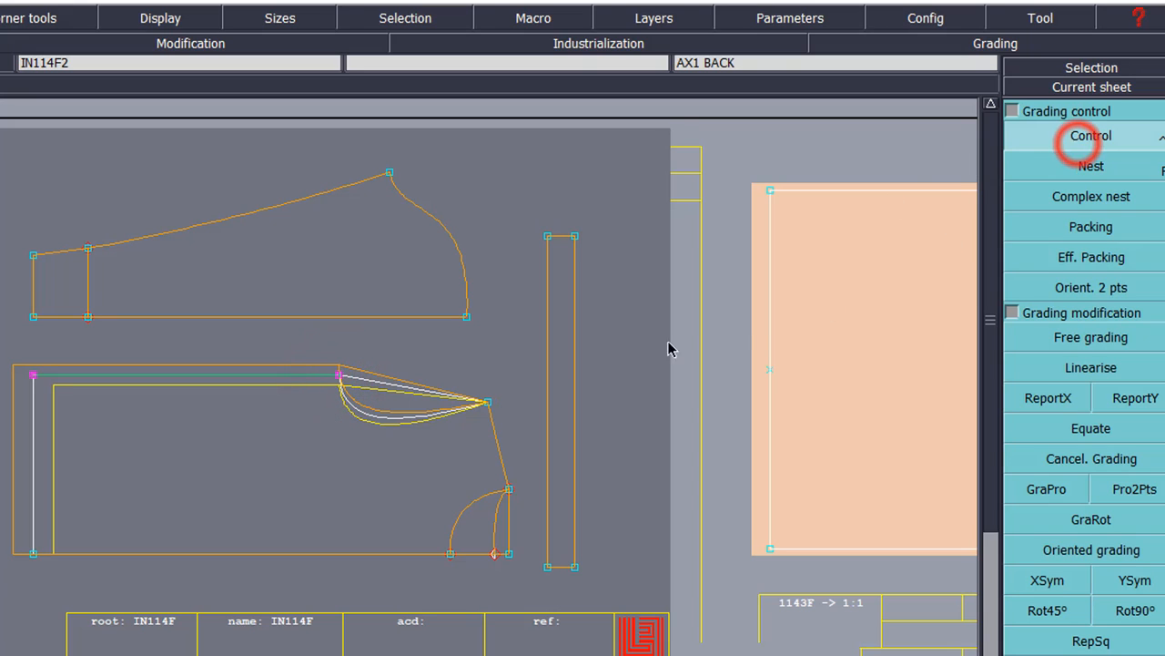
left_click(487, 405)
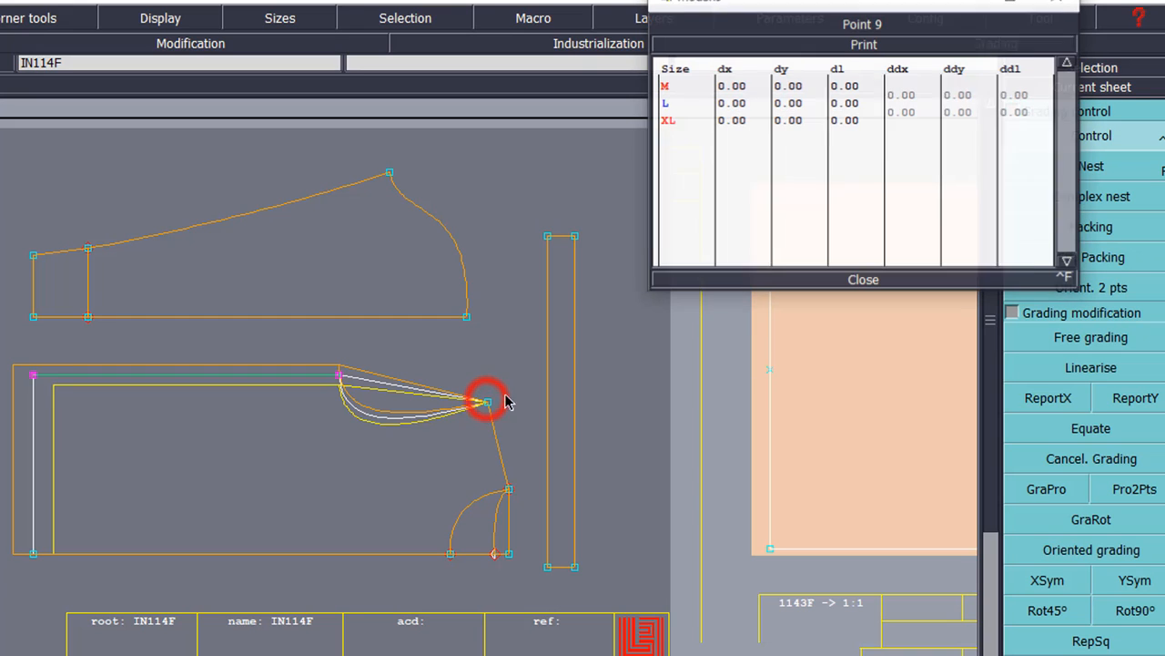
left_click(960, 95)
type("1")
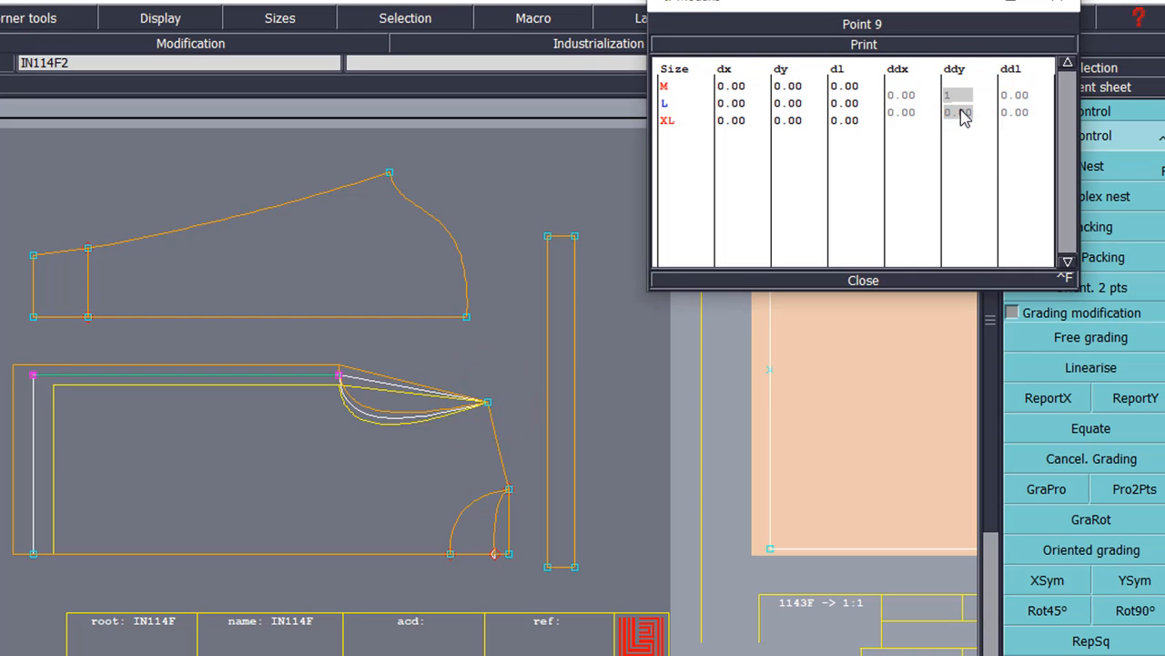
key("Return")
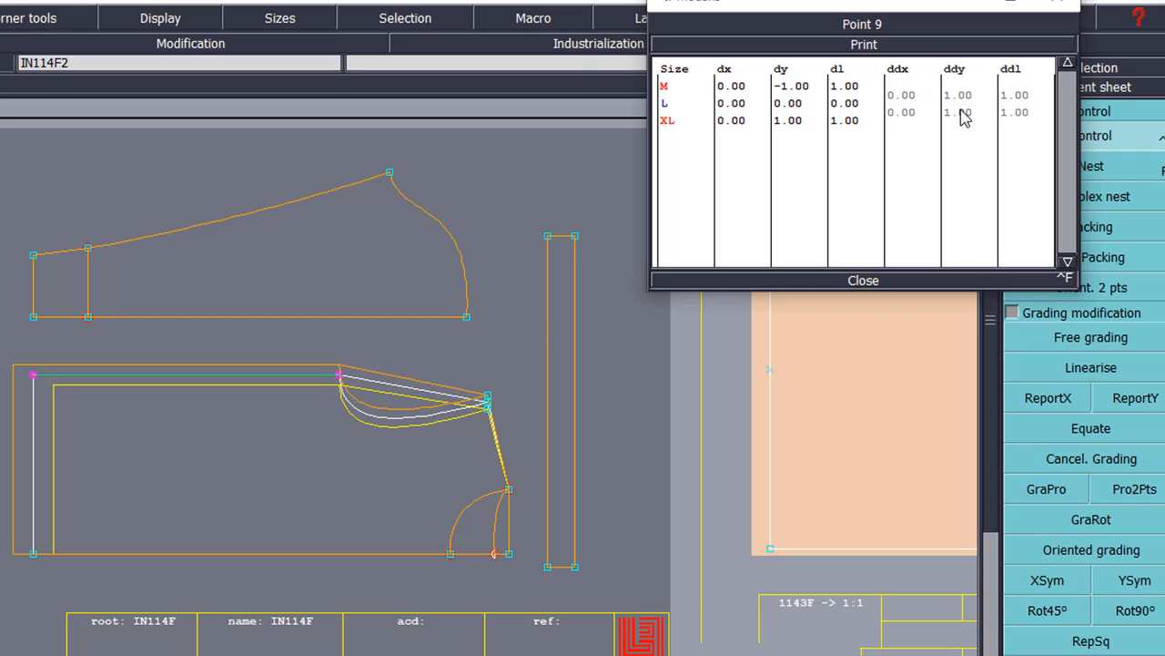
left_click(863, 279)
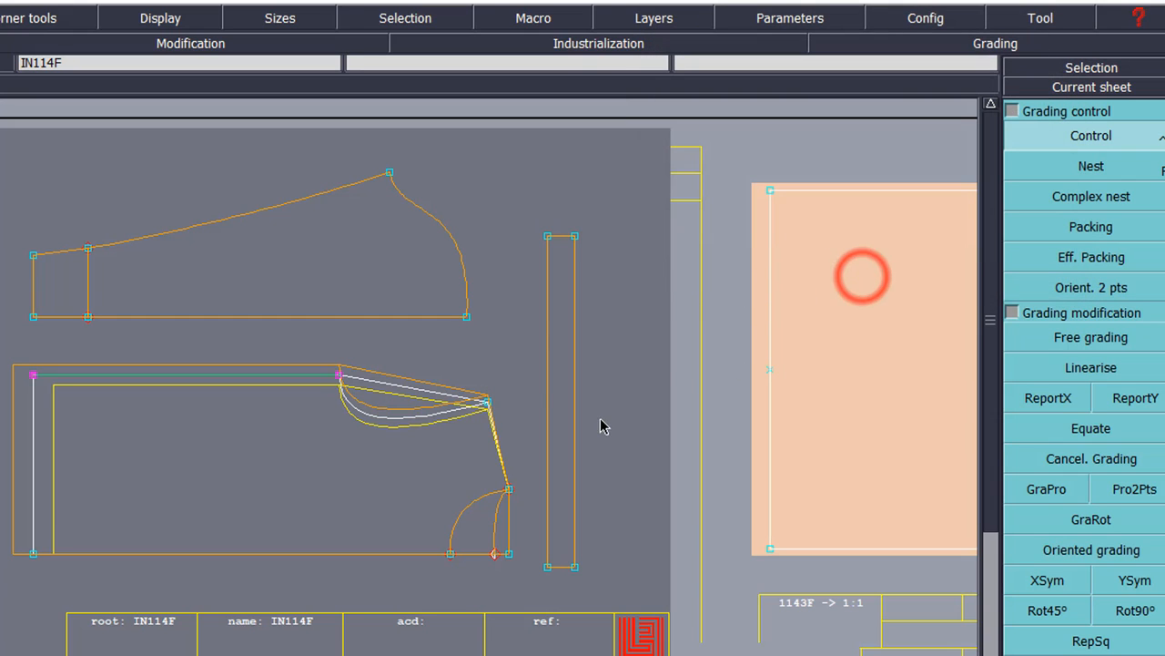
Step: Give Point 6 a 0.5 vertical increment for size M
left_click(380, 469)
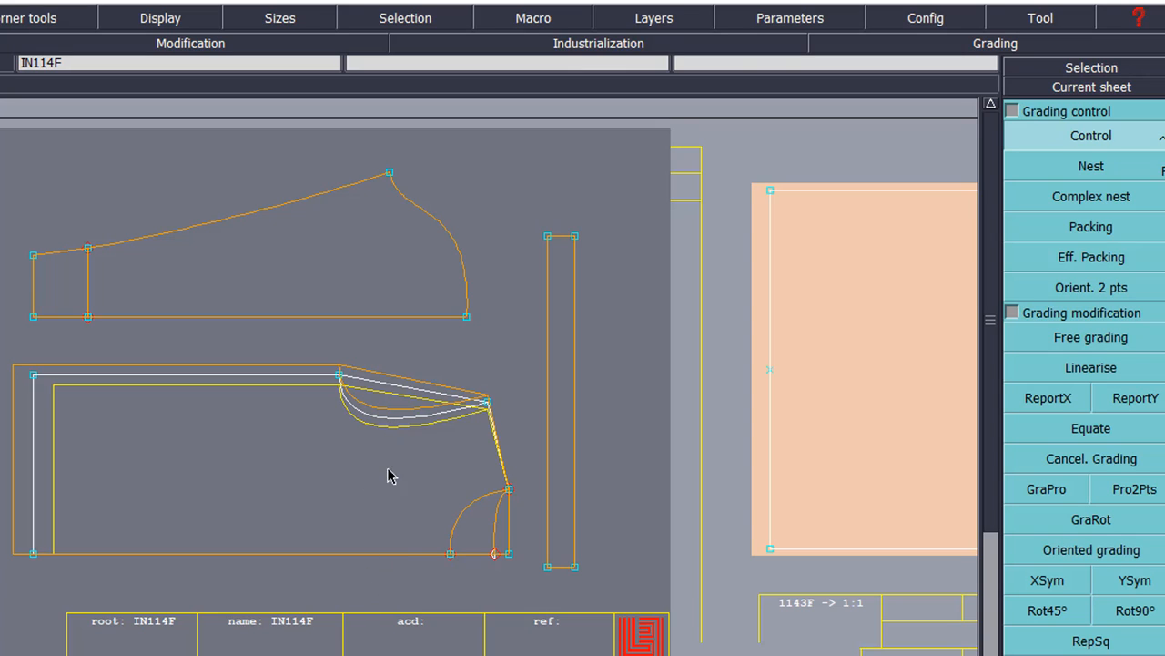
left_click(508, 489)
left_click(961, 94)
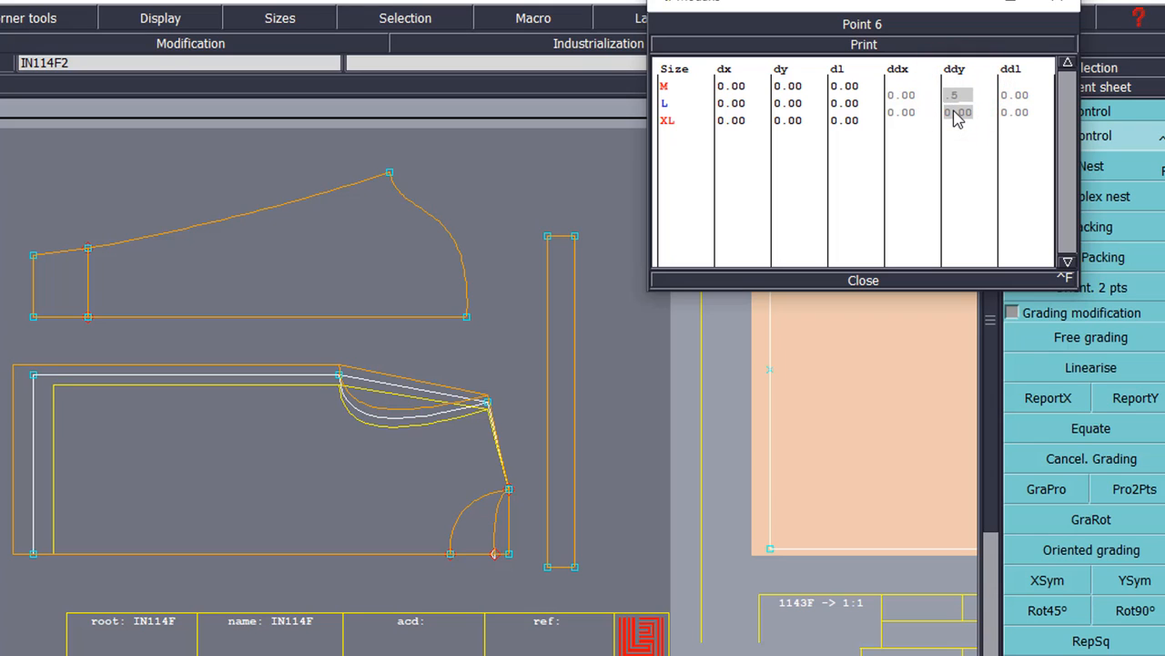
type(".5")
key("Return")
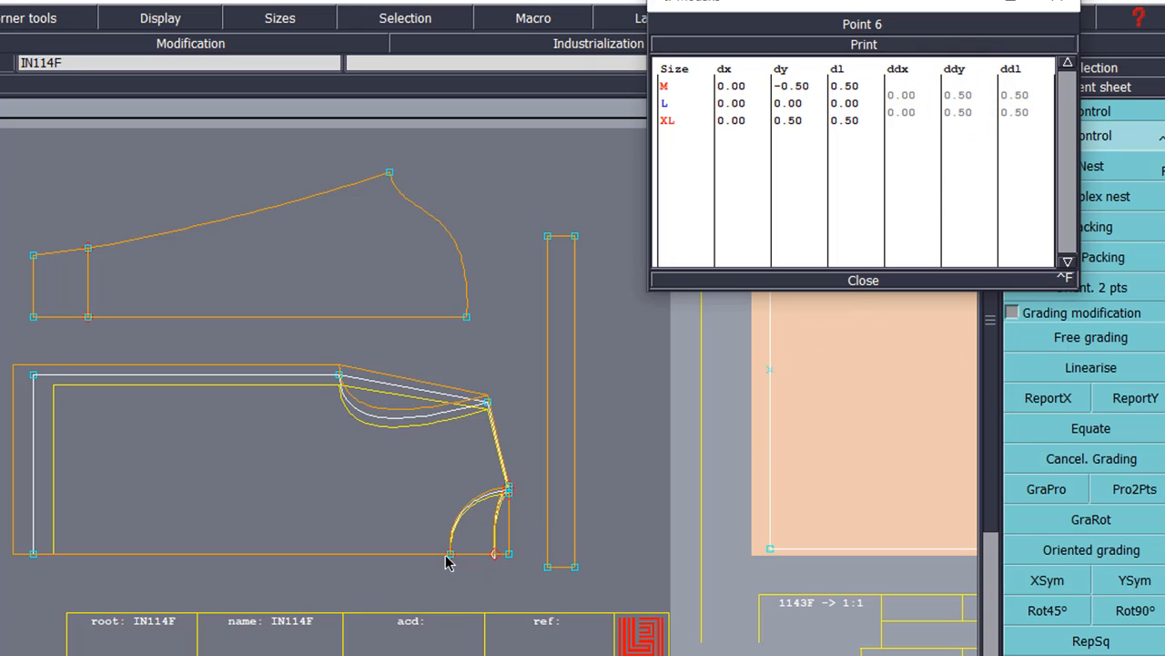
Step: Give Point 7 a -0.5 horizontal increment for size M
left_click(450, 552)
left_click(913, 93)
type("-")
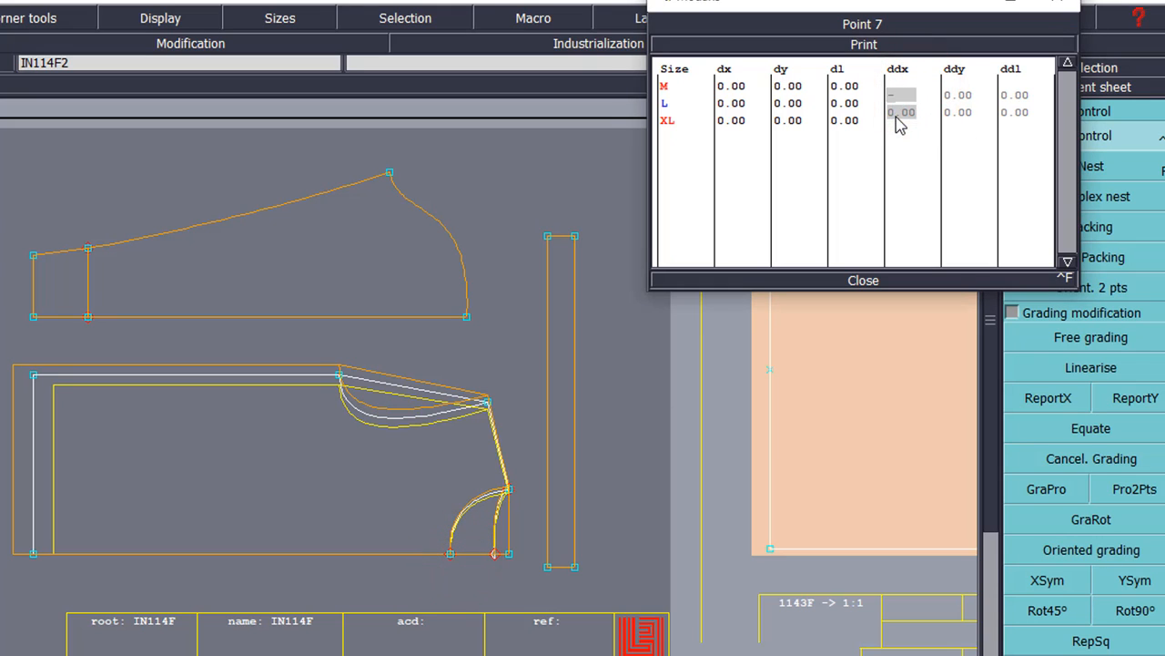
type("0.5")
key("Return")
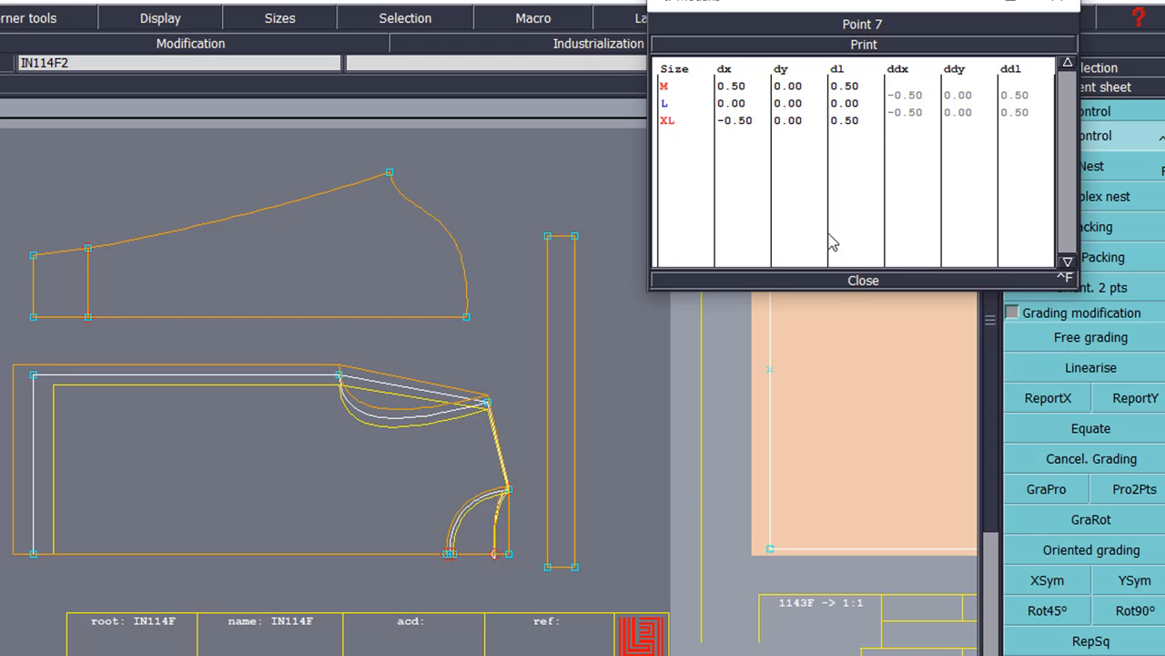
left_click(850, 281)
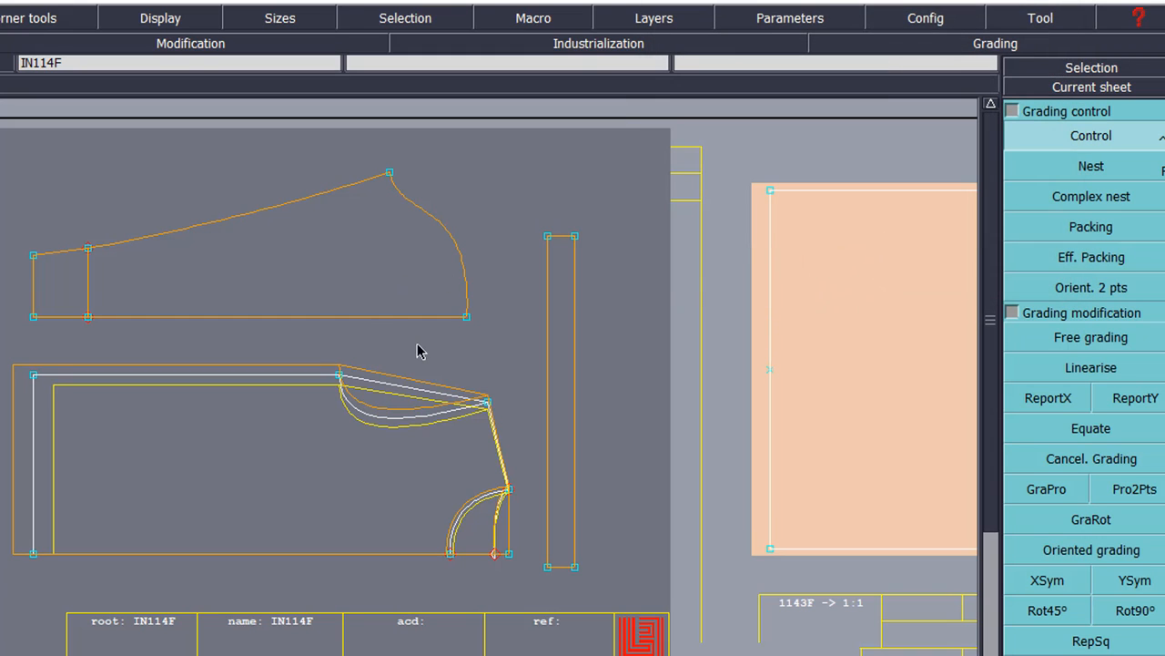
left_click(33, 316)
Step: Grade Point 8 by -1 horizontally for M and L and copy it to the upper piece's left-end points
left_click(909, 91)
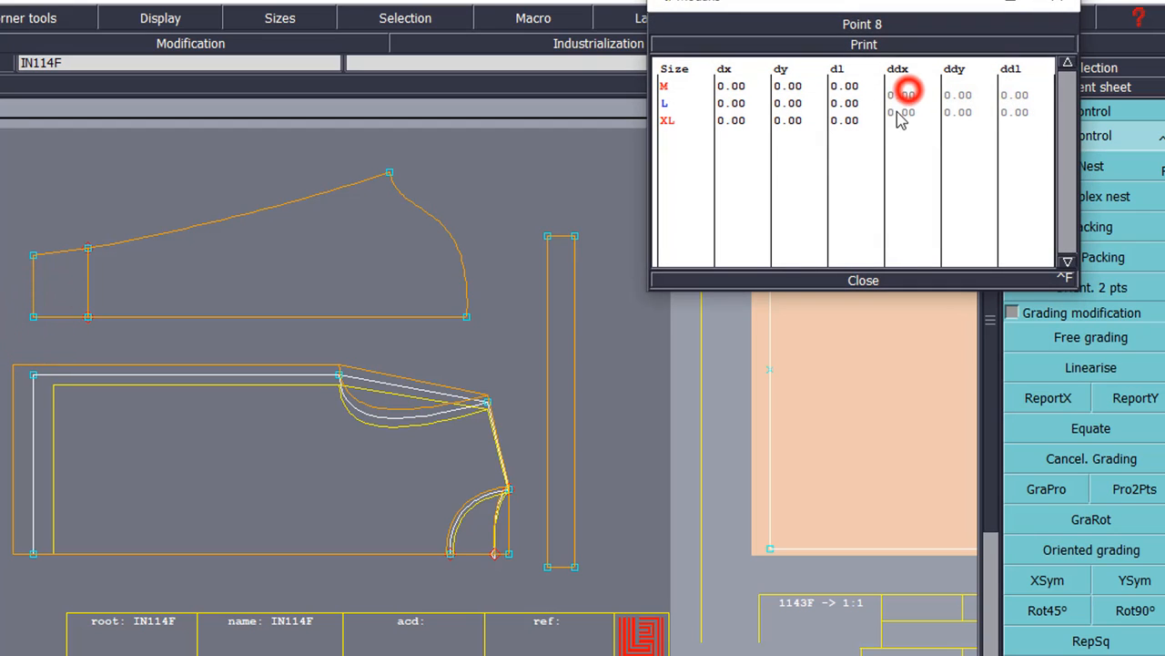
left_click_drag(908, 91, 898, 114)
type("-1")
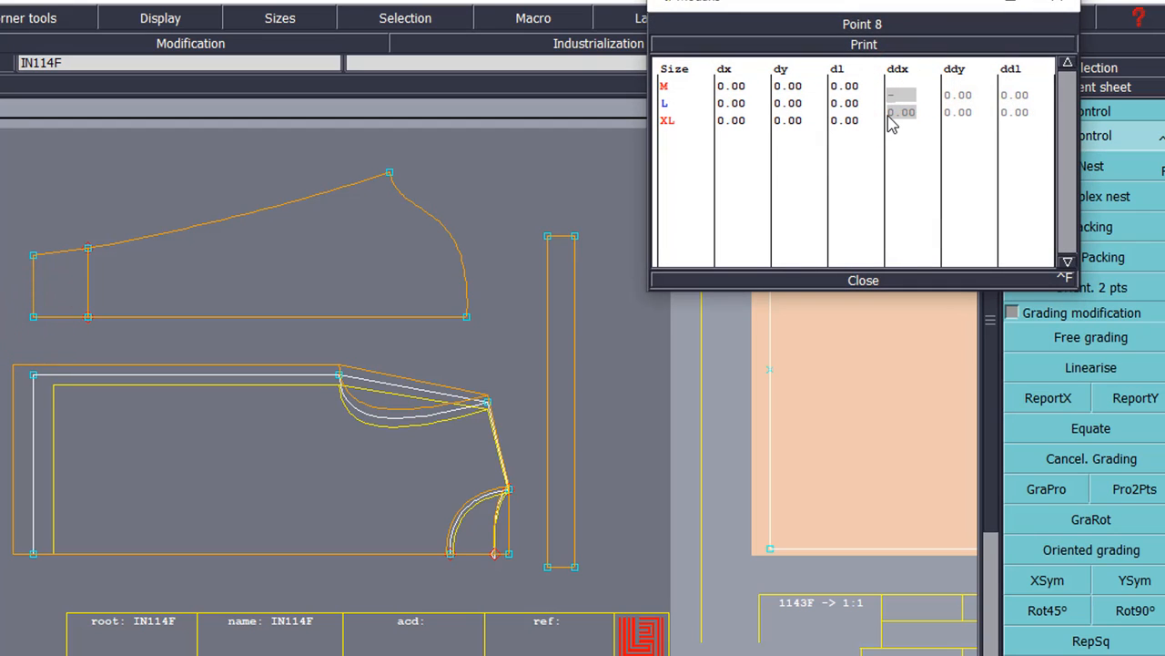
key("Return")
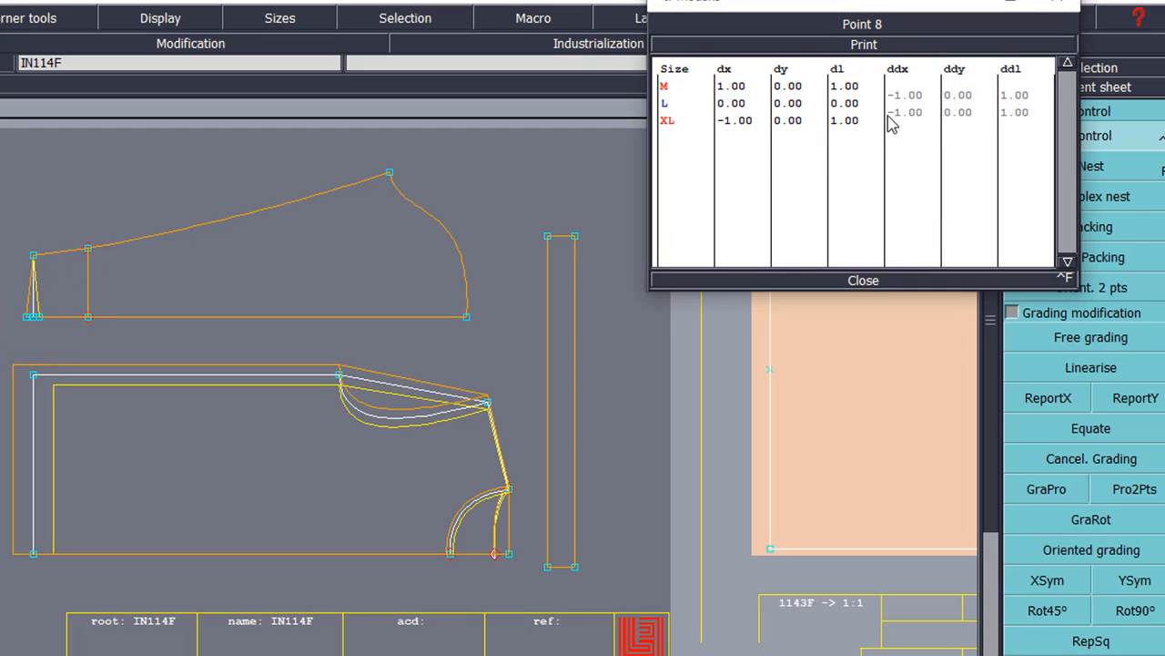
left_click(856, 282)
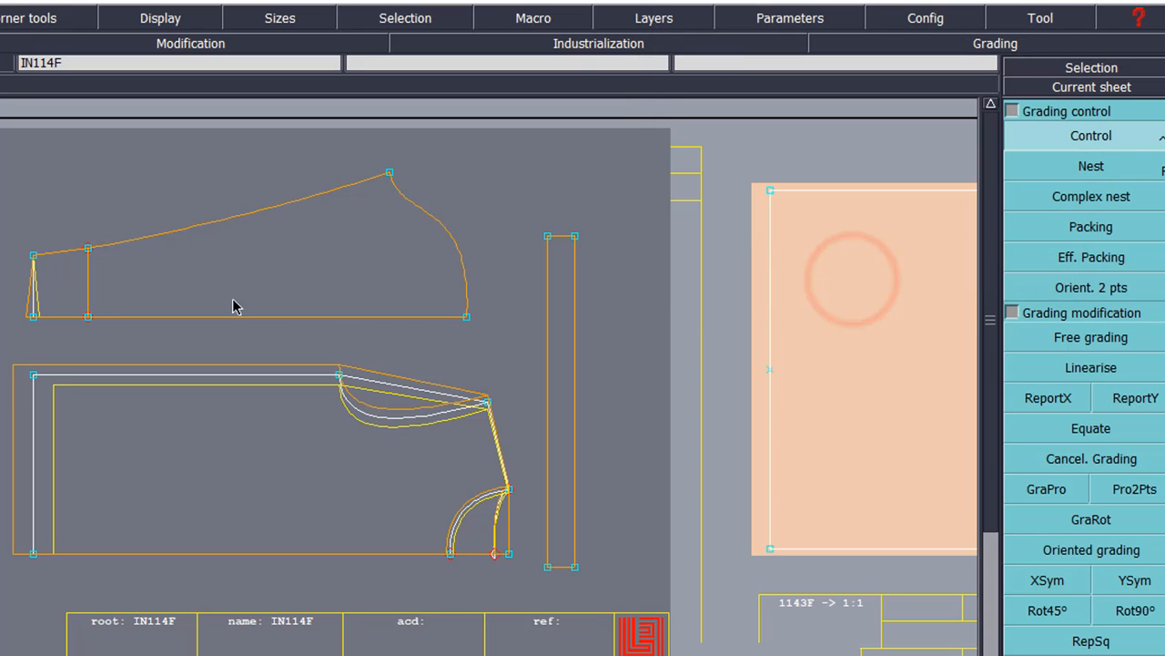
left_click_drag(66, 306, 117, 338)
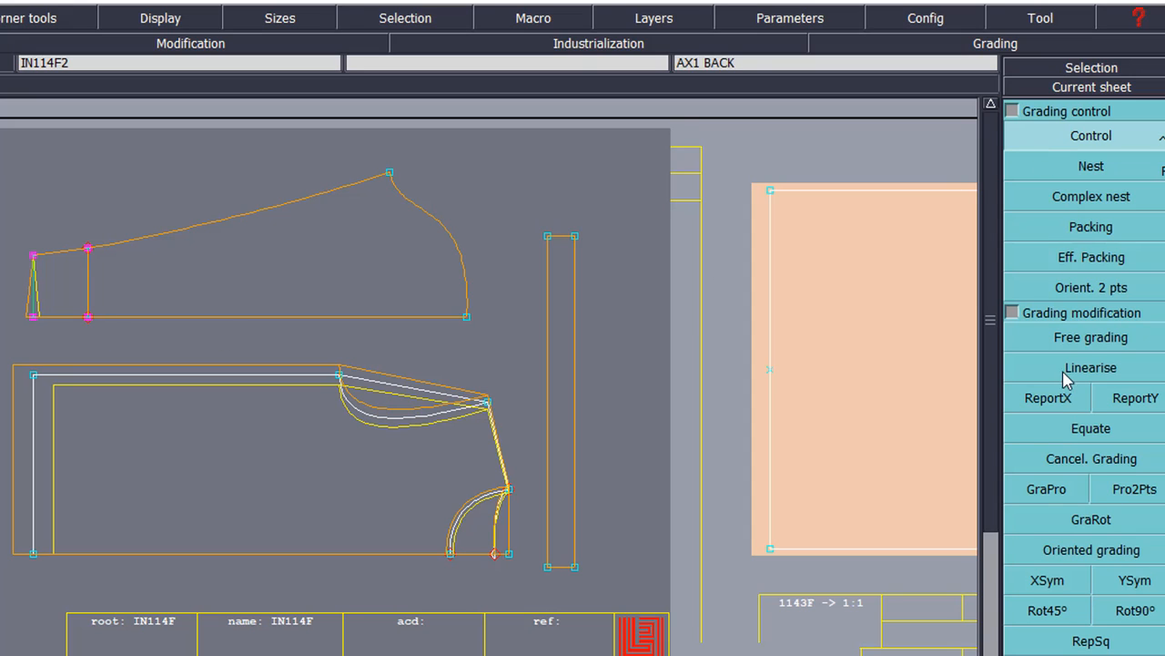
left_click(1055, 399)
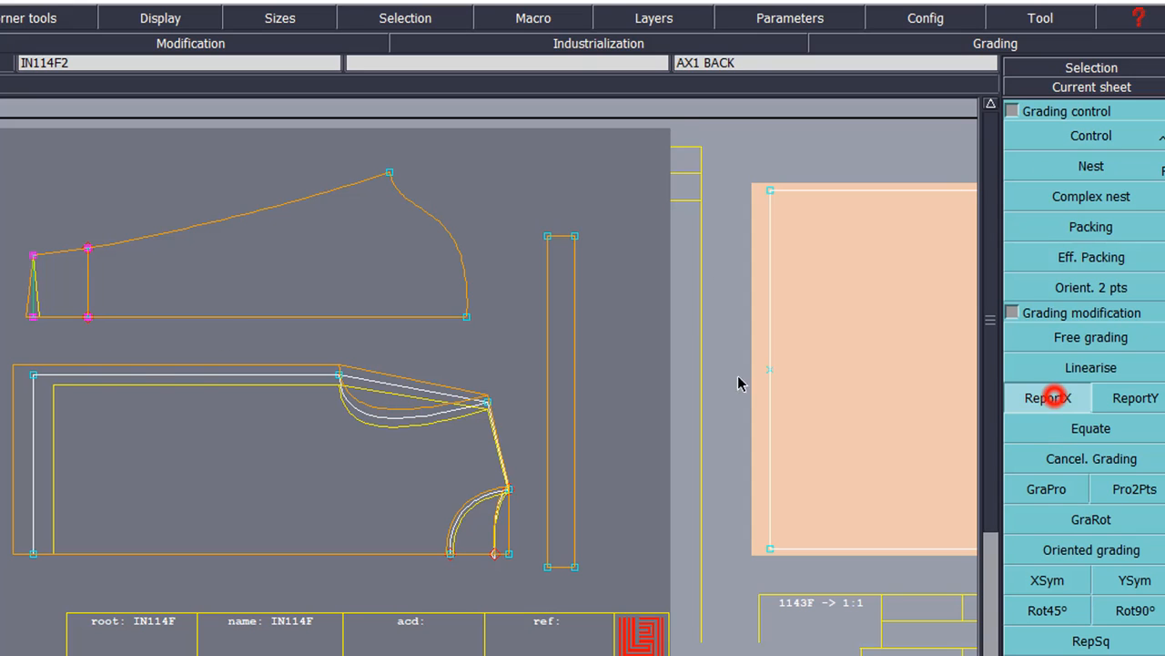
left_click(33, 317)
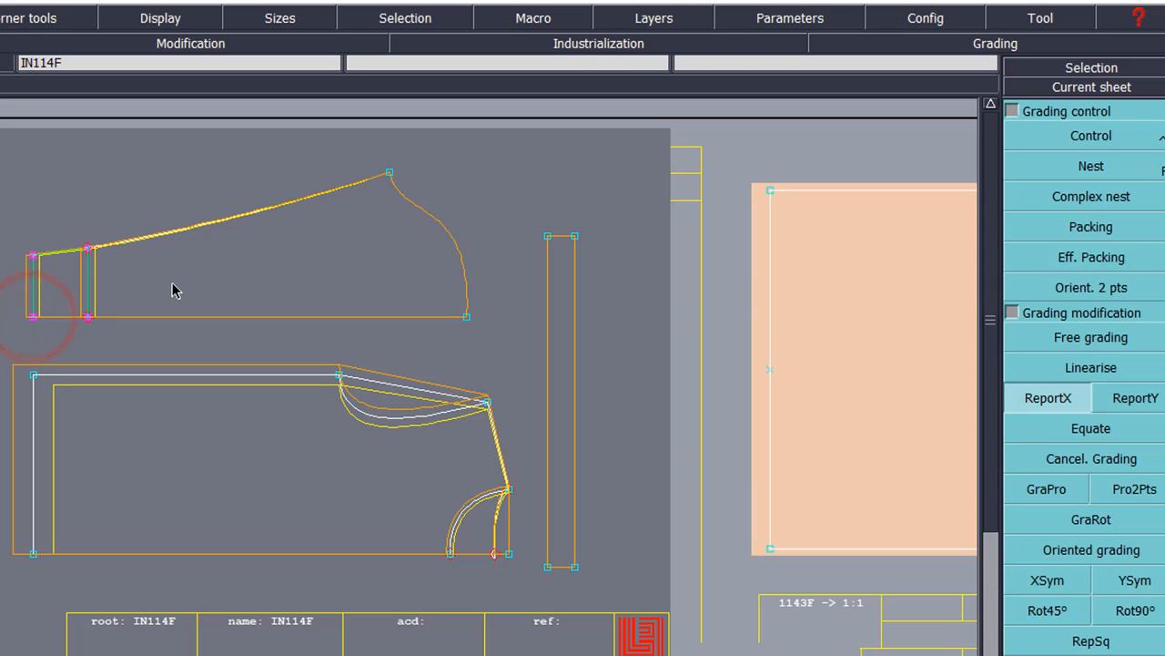
Step: Set Point 17's vertical increment to 0.5 and select the upper piece's two top-left points
left_click(1052, 136)
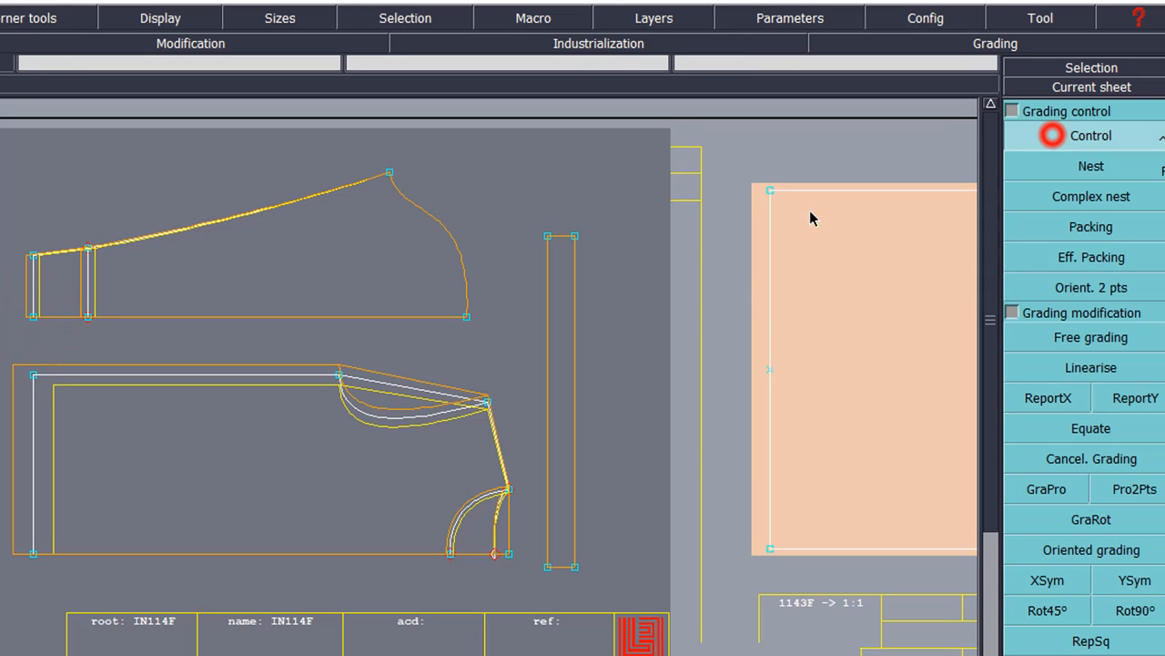
left_click(35, 255)
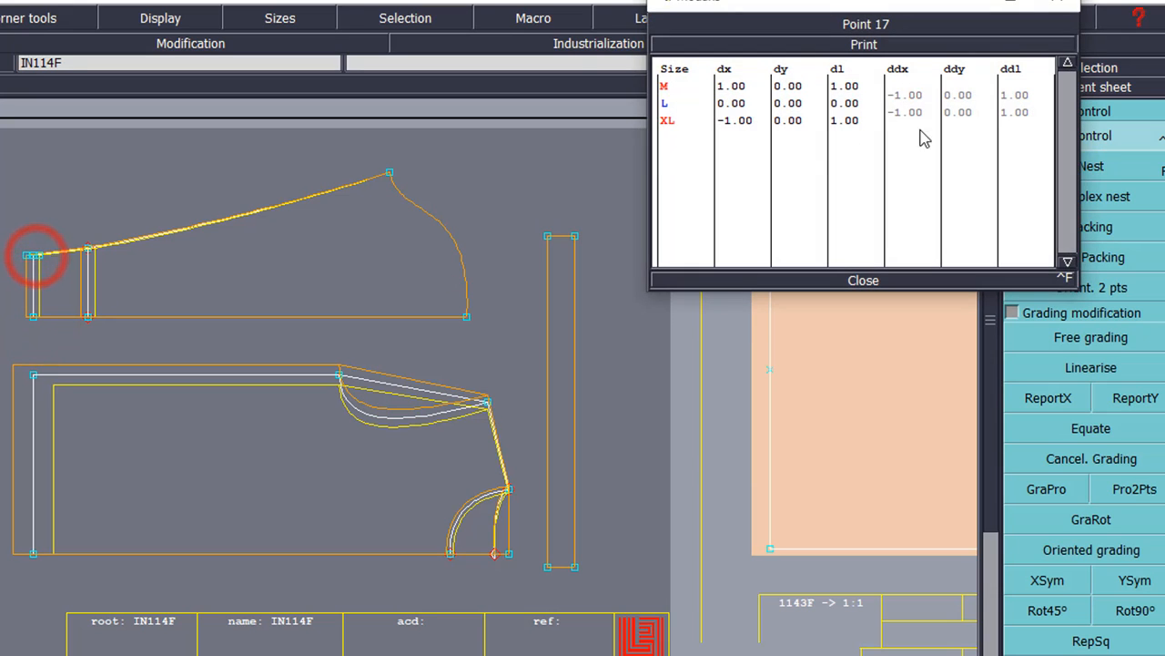
left_click(961, 96)
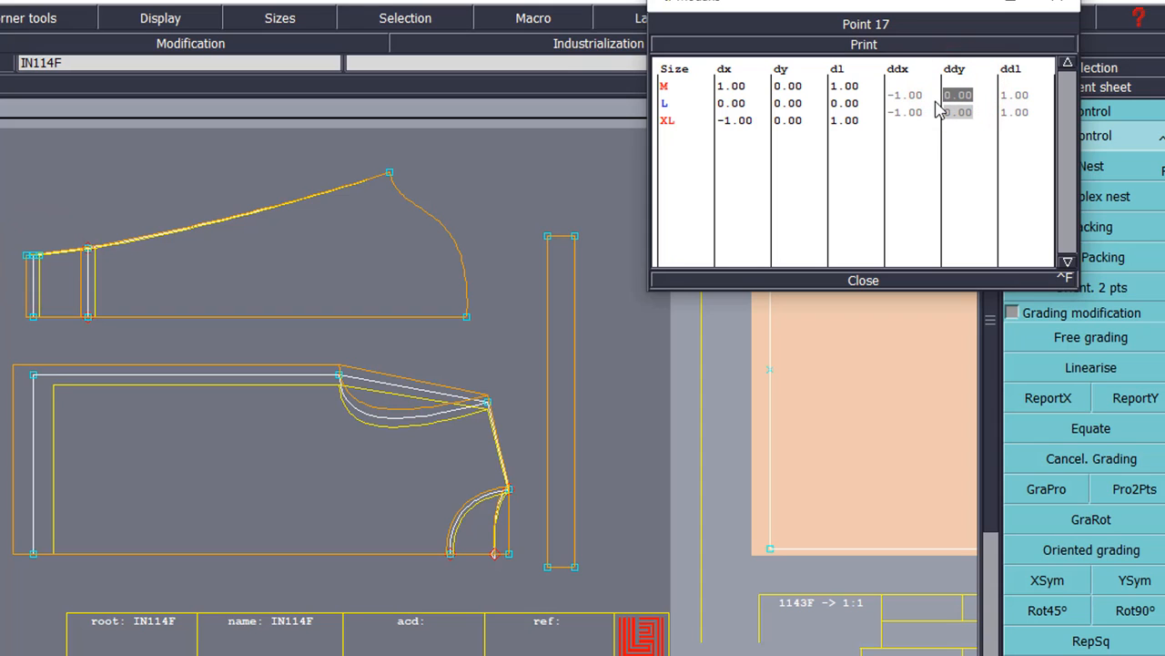
key("Return")
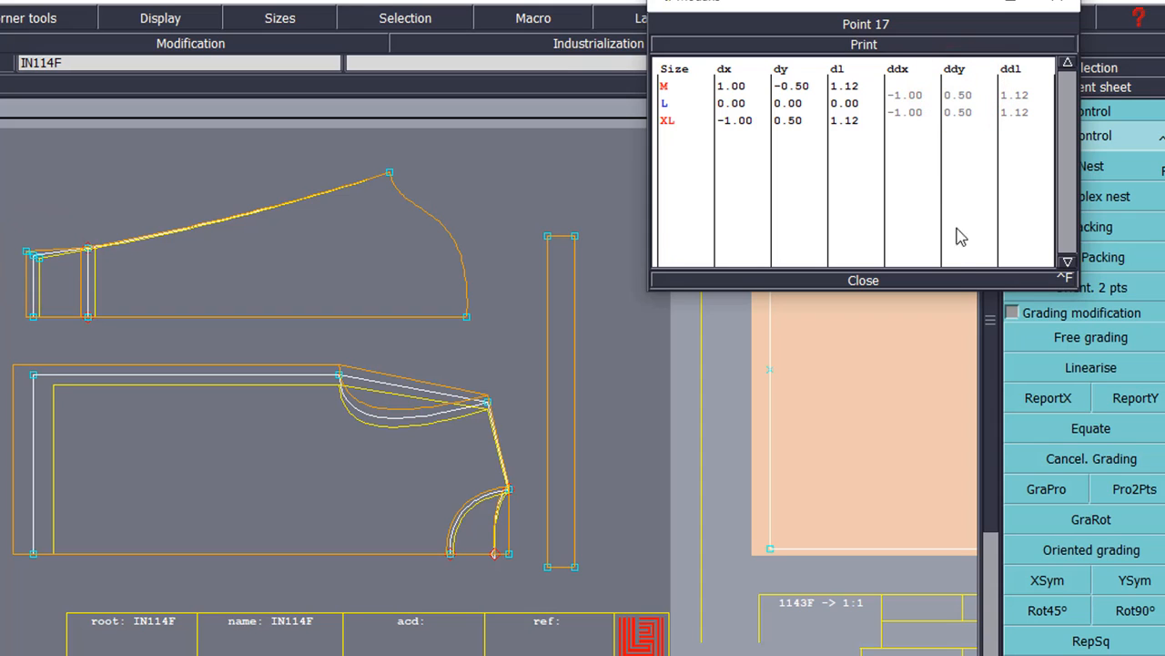
left_click(912, 282)
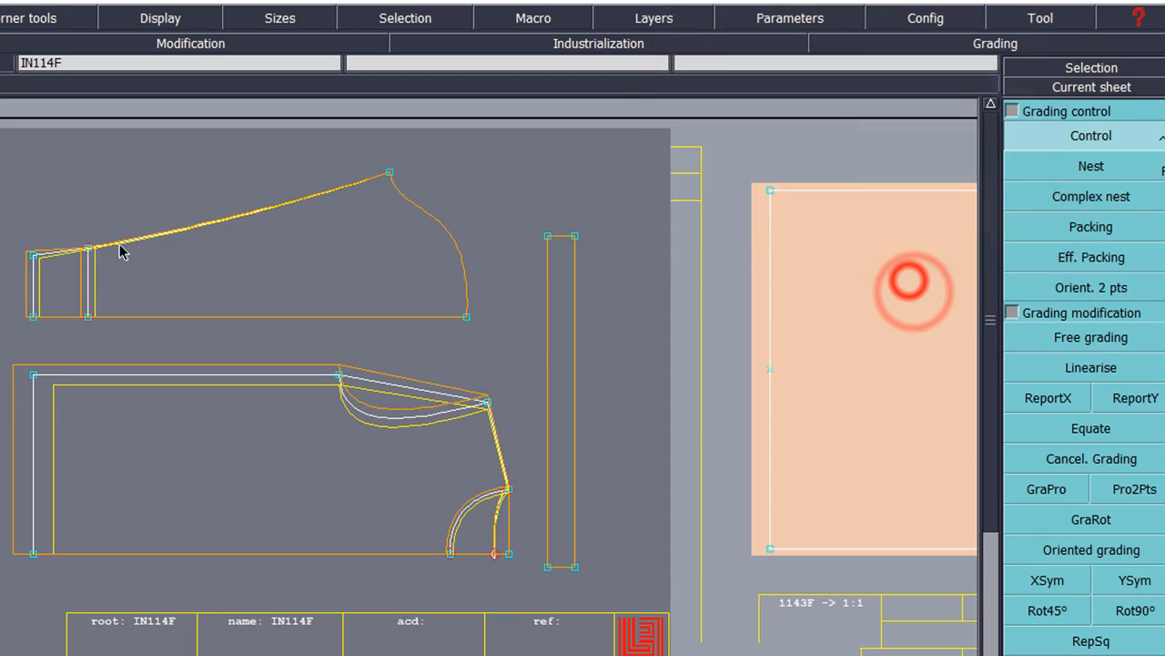
left_click_drag(73, 265, 130, 300)
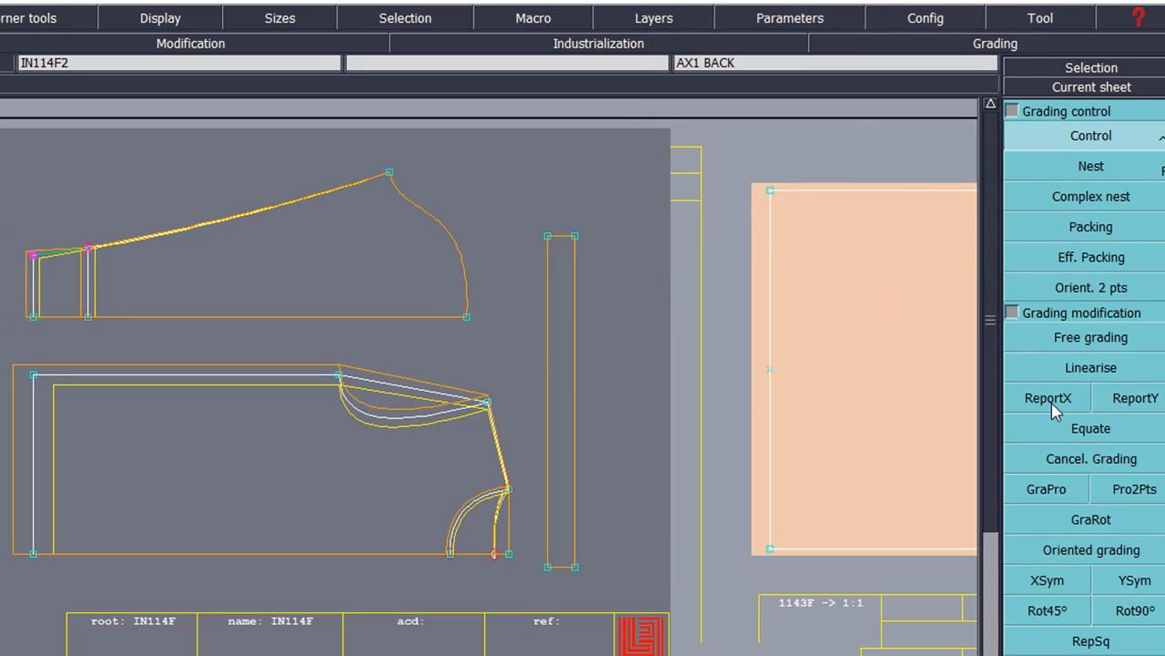
Step: Copy the corner's vertical grading to the top-left points, then give point 13 a vertical step of 1
left_click(1104, 399)
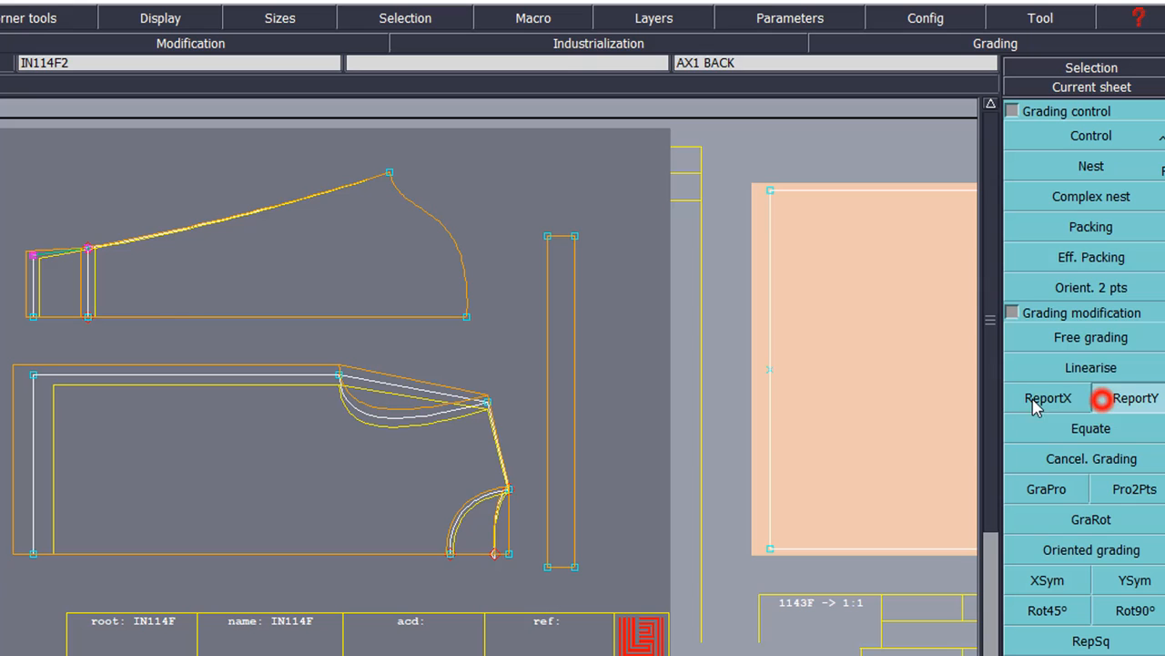
left_click(35, 256)
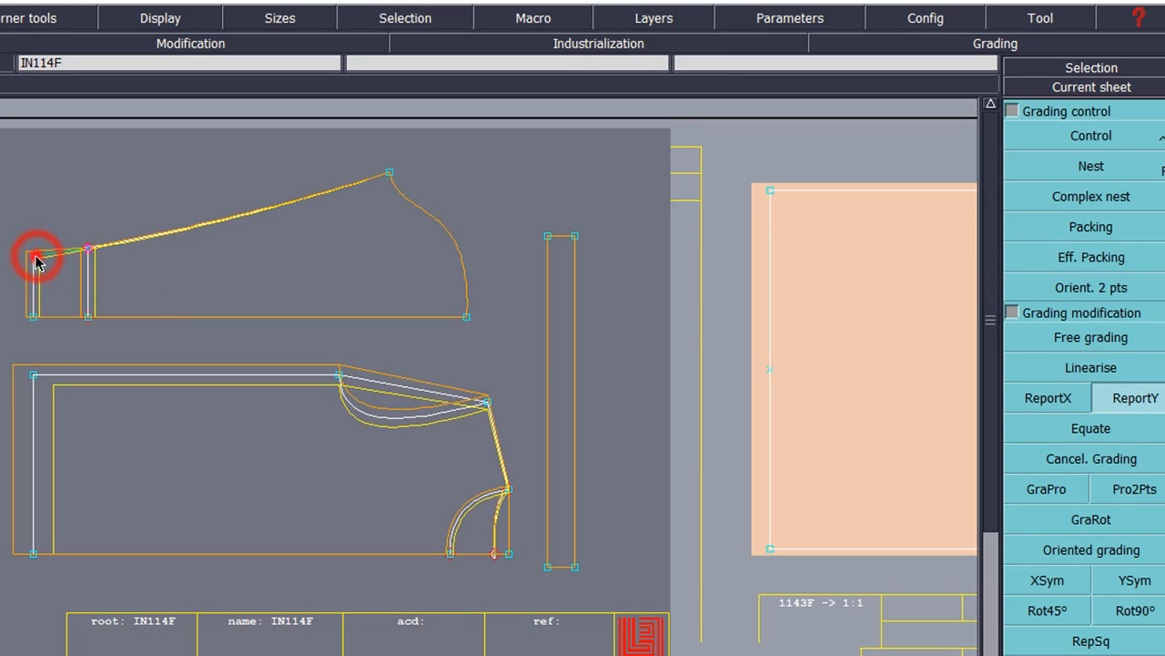
left_click(1088, 138)
left_click(389, 174)
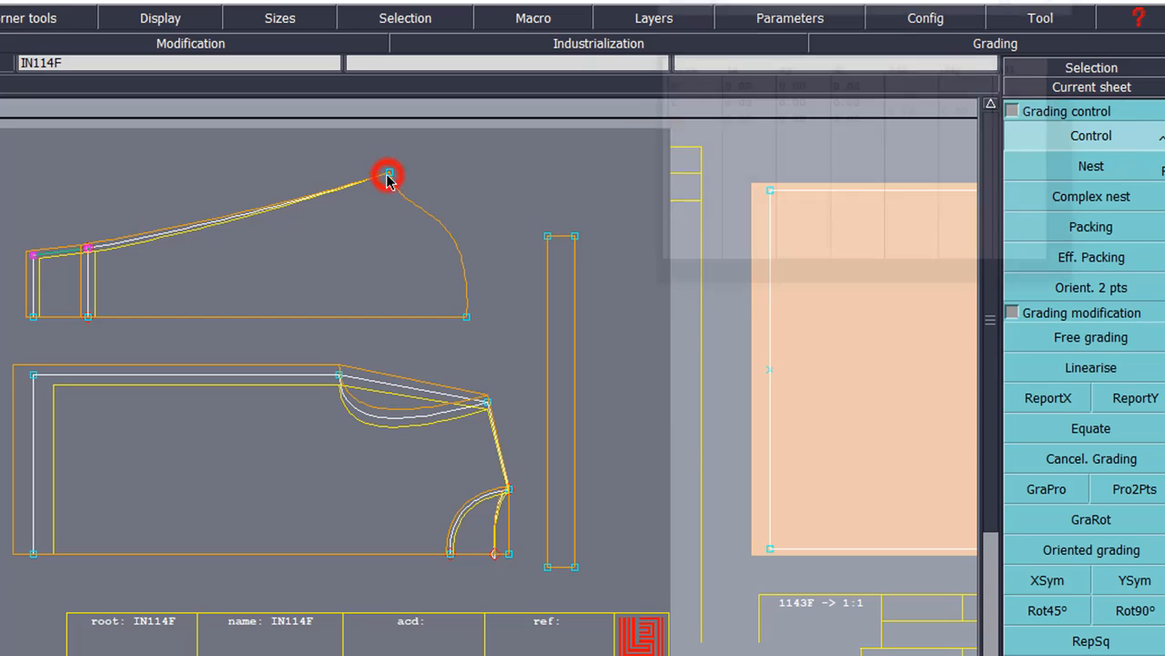
left_click(957, 93)
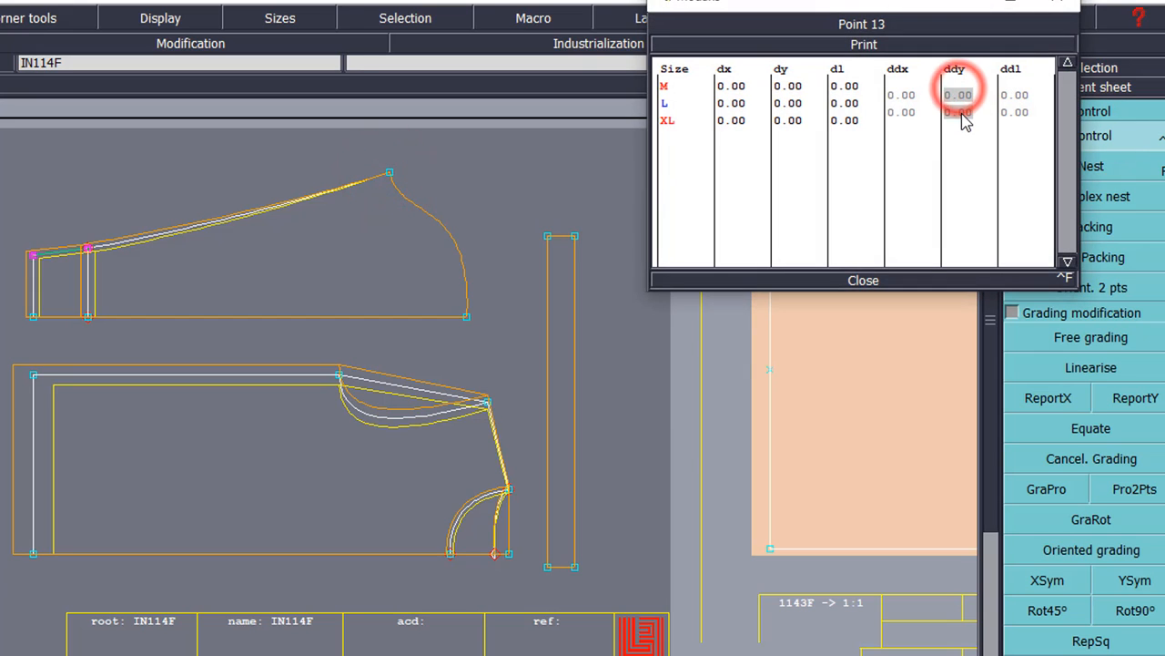
type("1")
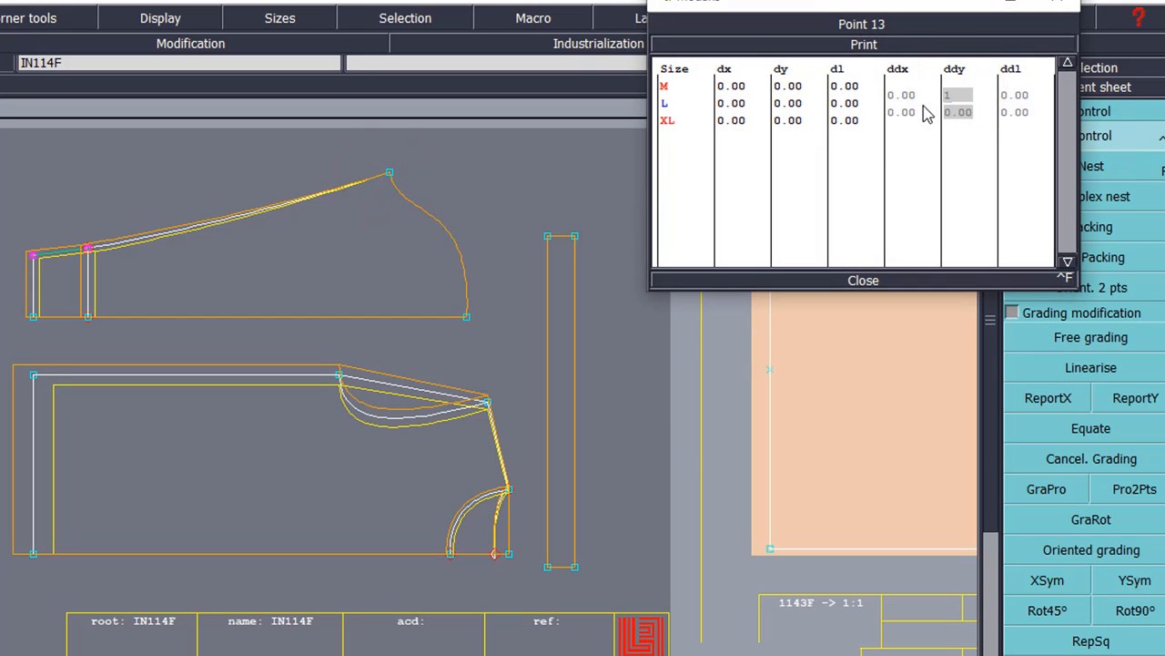
key("Return")
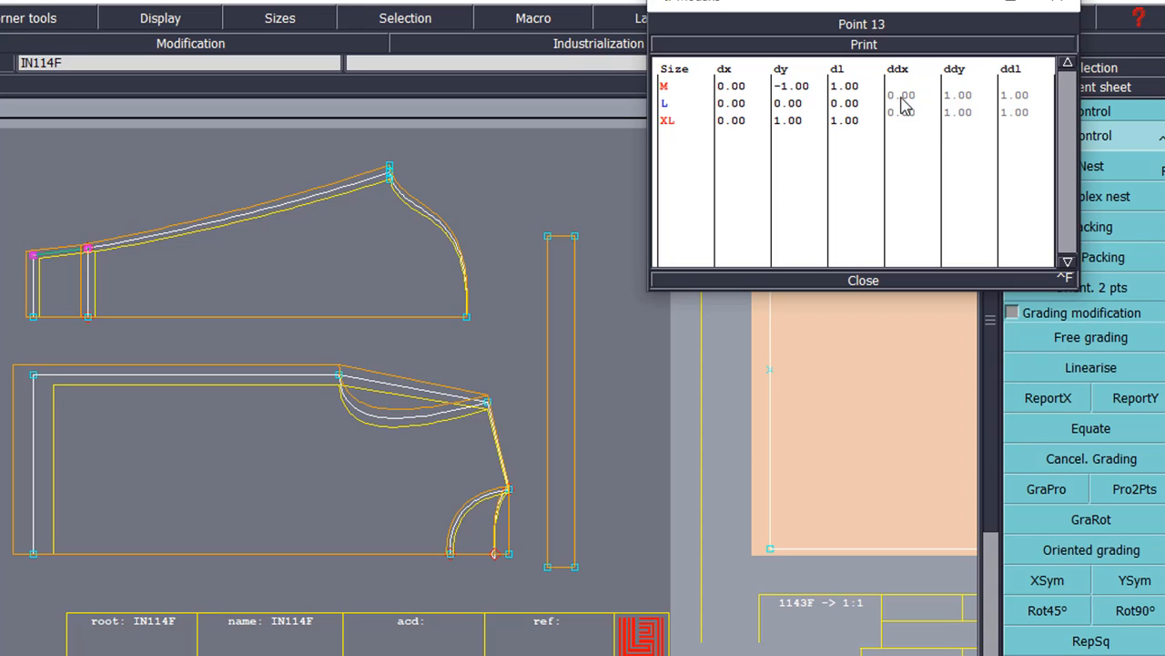
left_click_drag(903, 83, 896, 113)
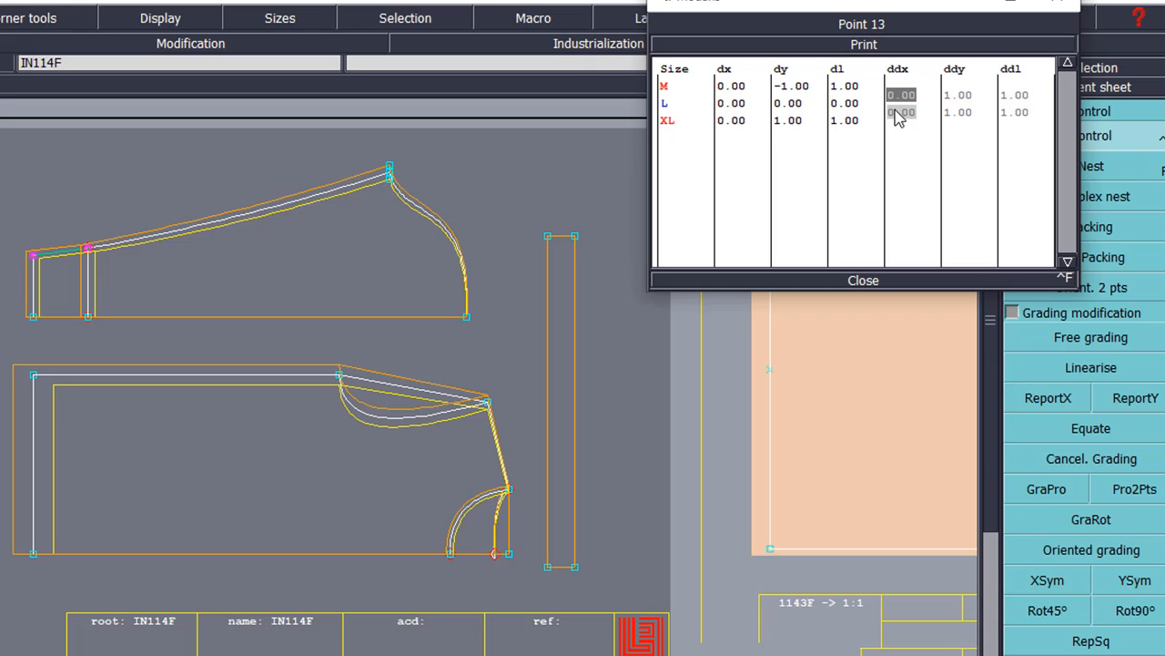
left_click(838, 281)
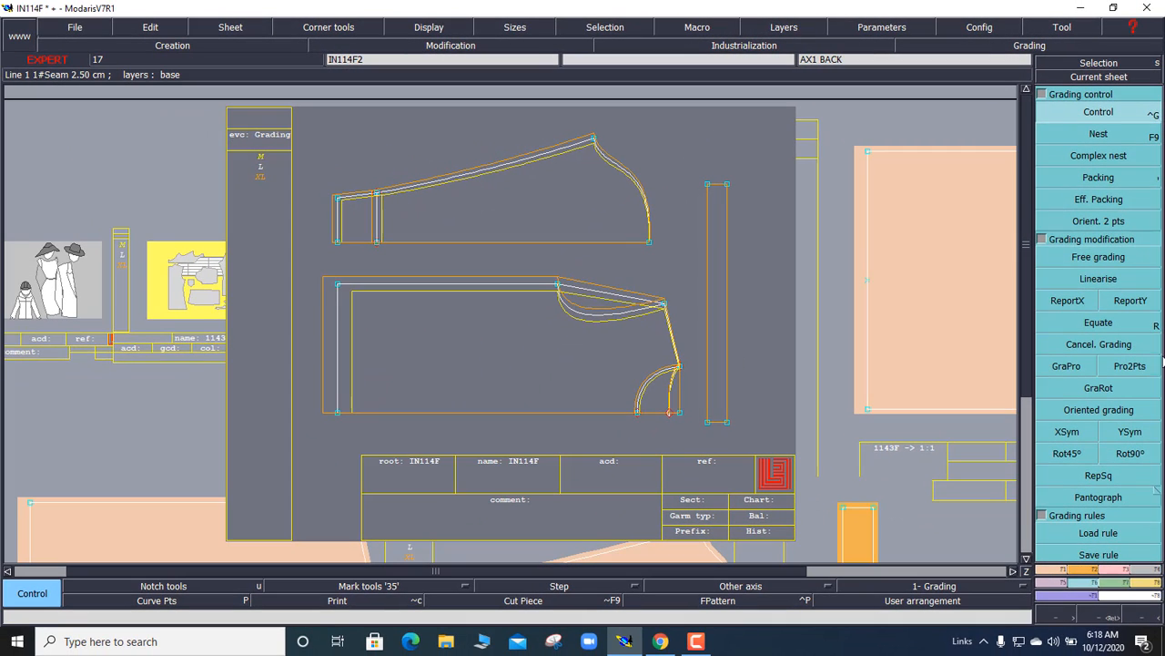
Step: Pack the lower piece's size outlines and set point 5's horizontal increment to -1
left_click(1085, 179)
left_click(664, 304)
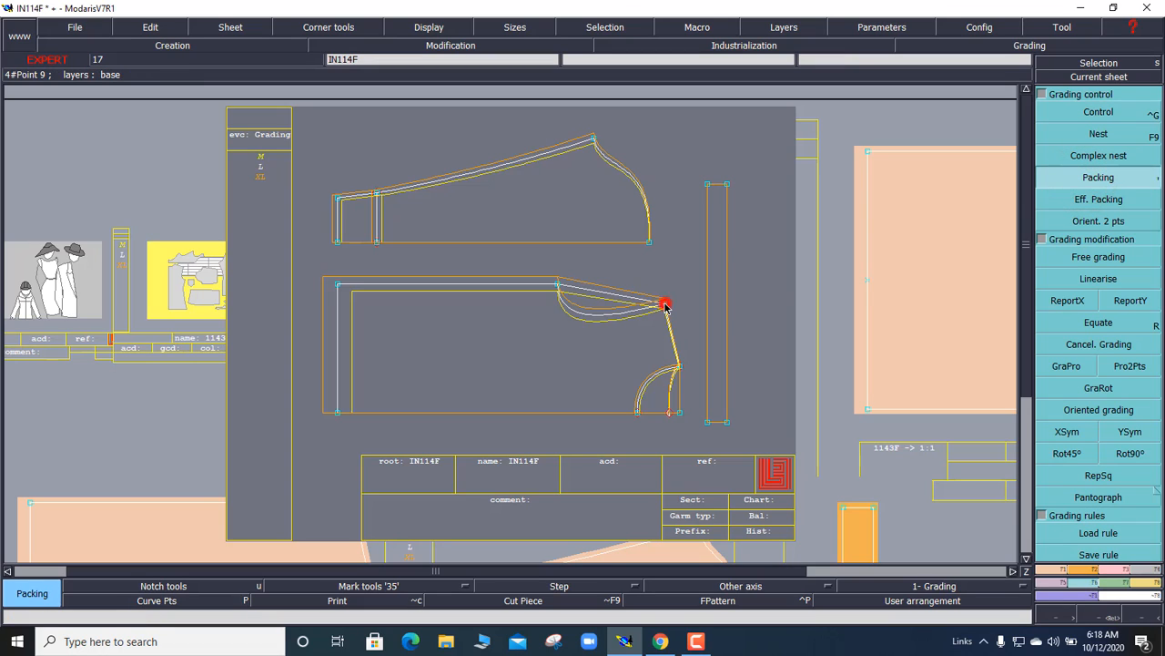
left_click(1090, 108)
left_click(558, 285)
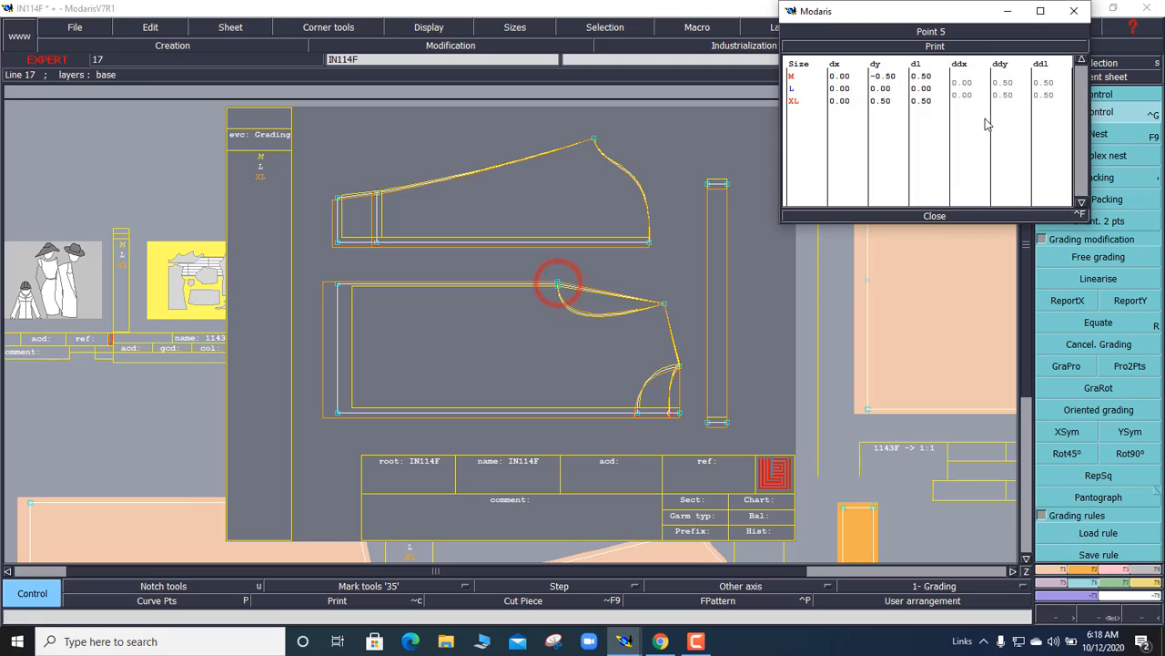
left_click(963, 85)
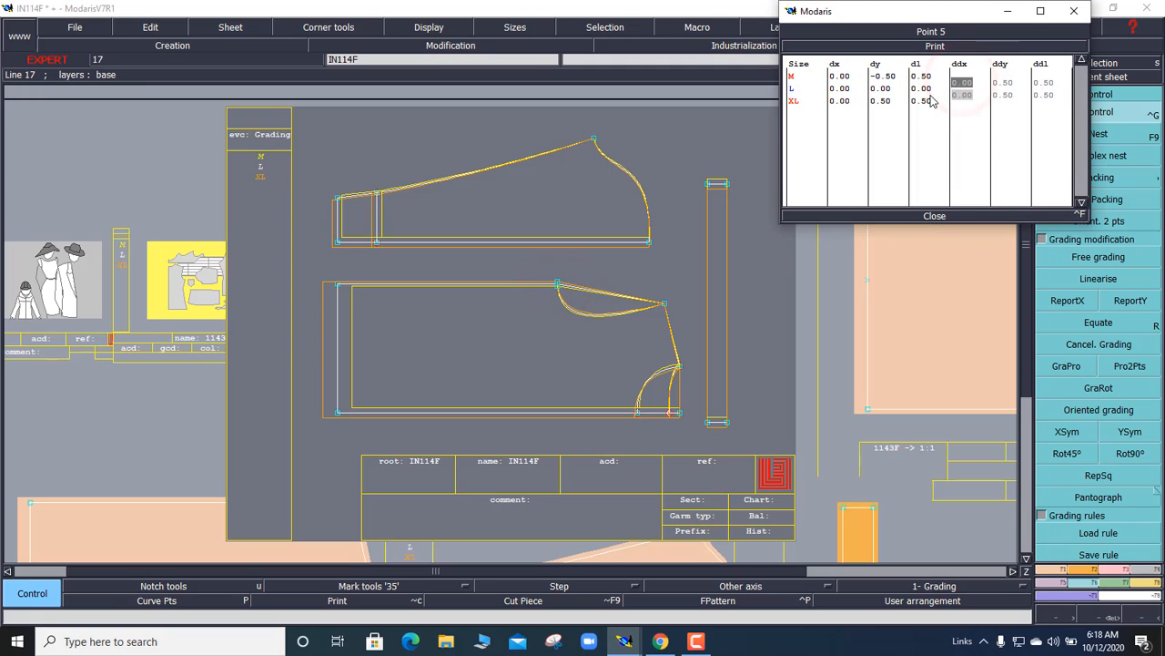
key("Return")
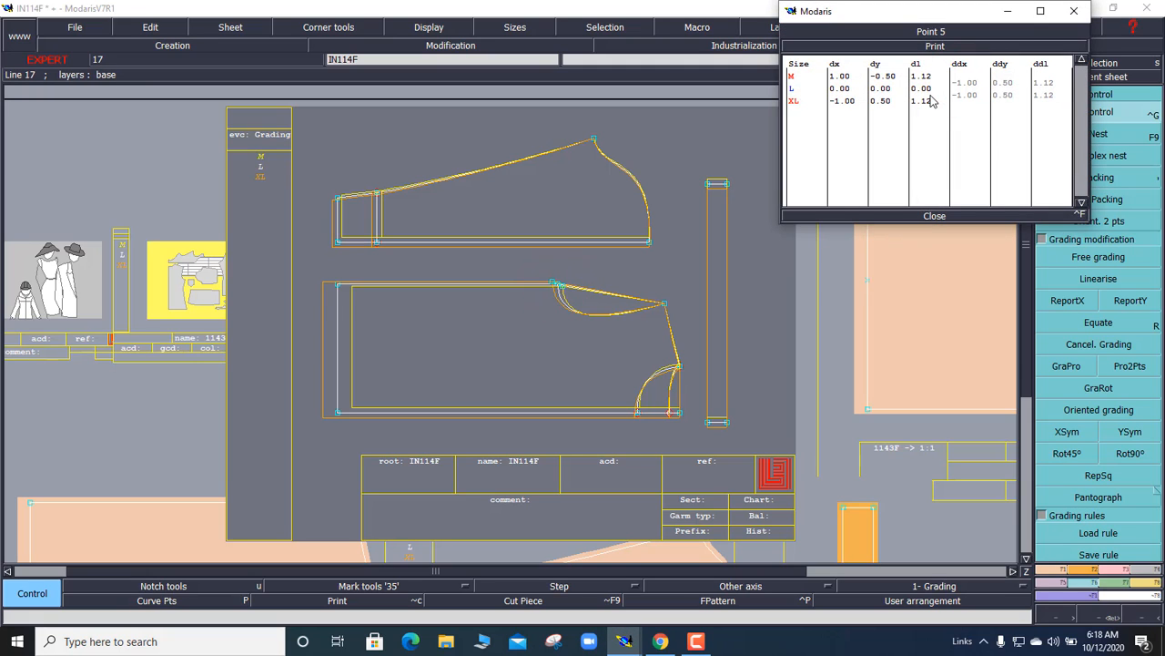
left_click(932, 216)
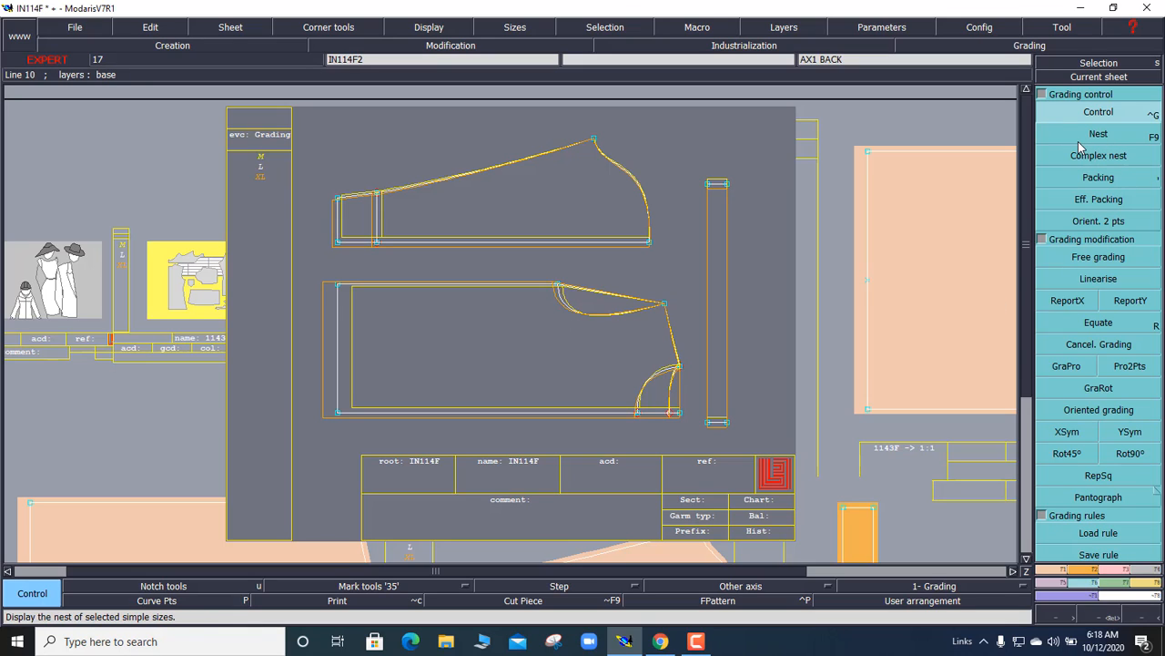
Step: Open MChart from the Charts manager and add the lower piece's armhole curve length (20.93, 22.00, 23.08)
left_click(1151, 581)
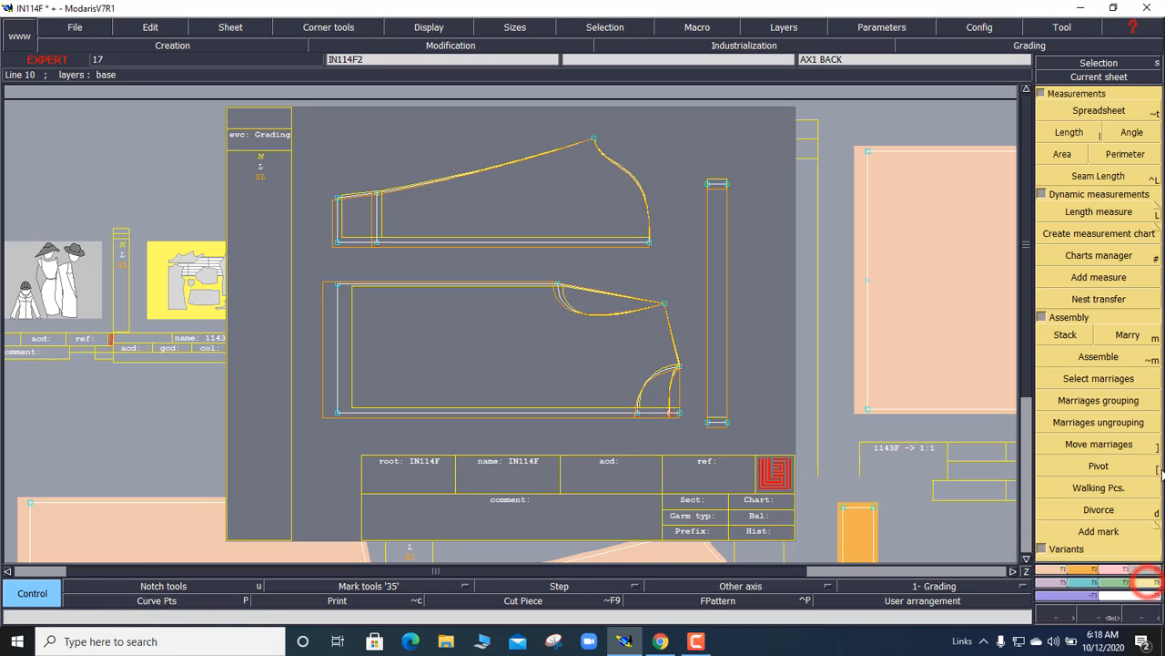
left_click(1074, 235)
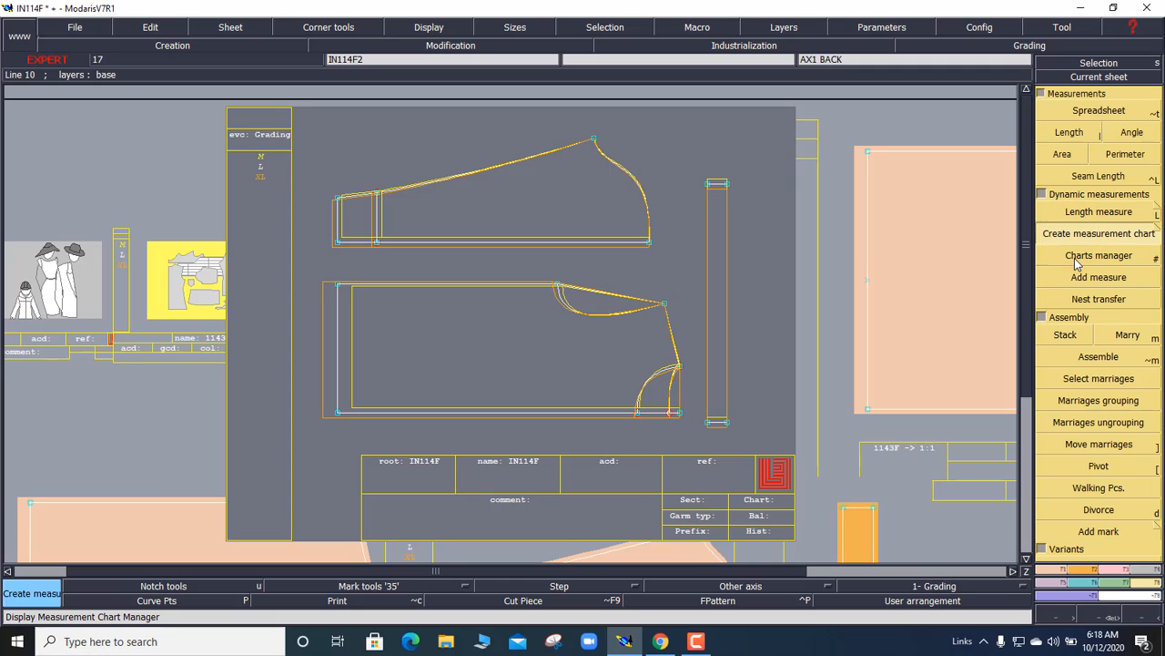
left_click(1076, 257)
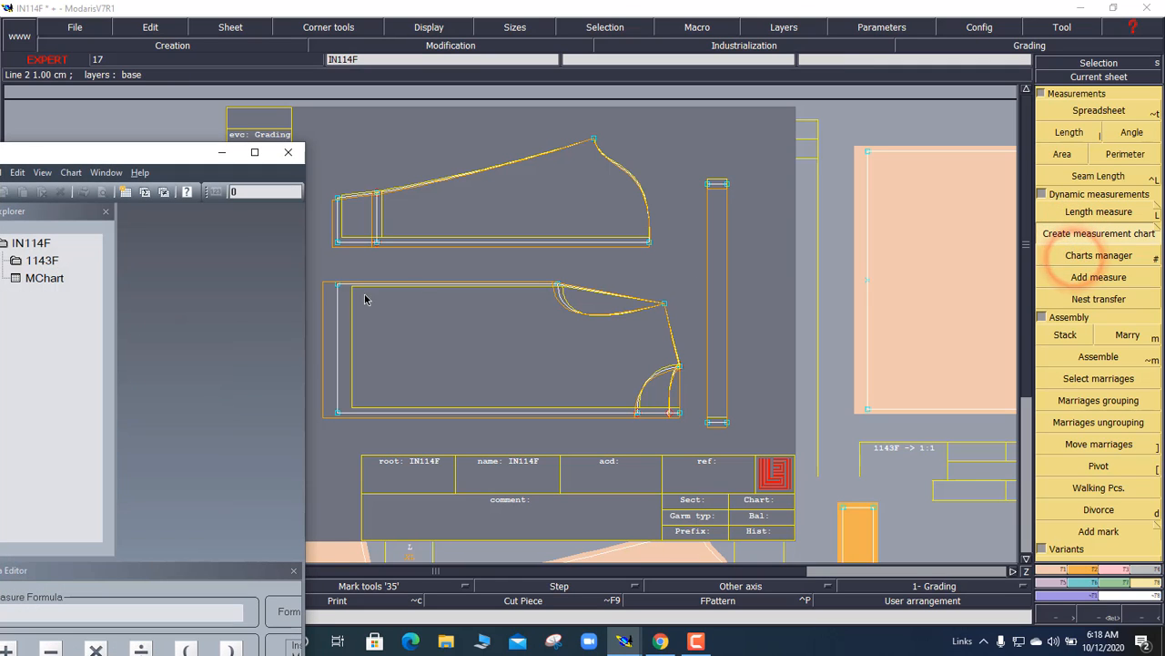
double_click(15, 279)
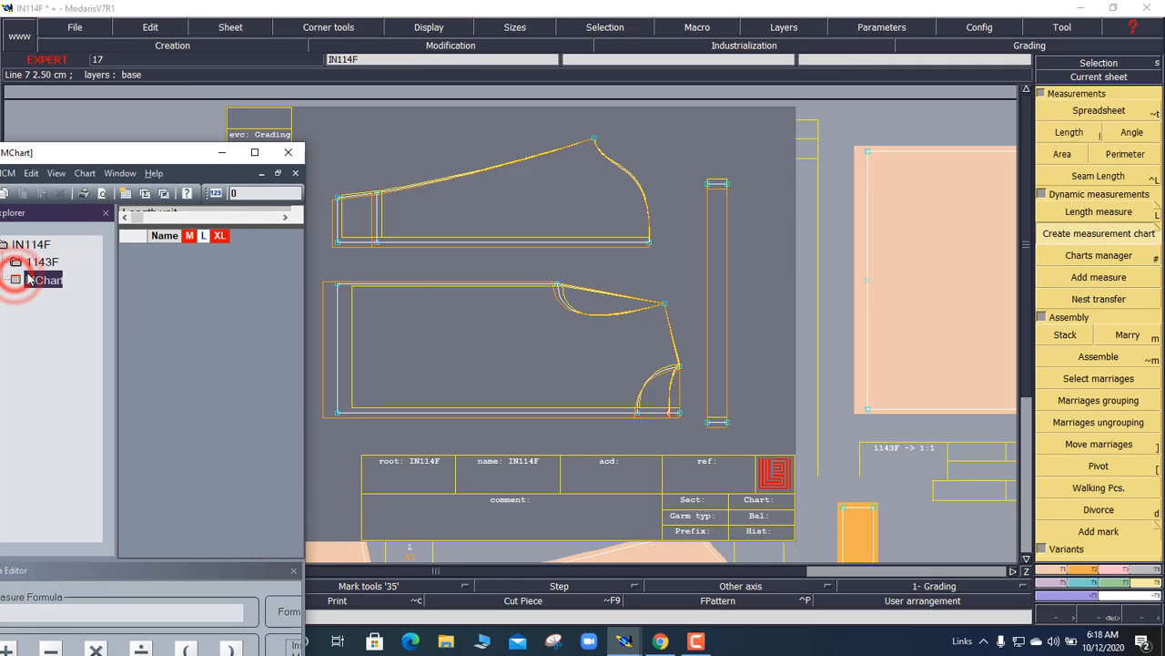
left_click(1101, 213)
left_click(593, 289)
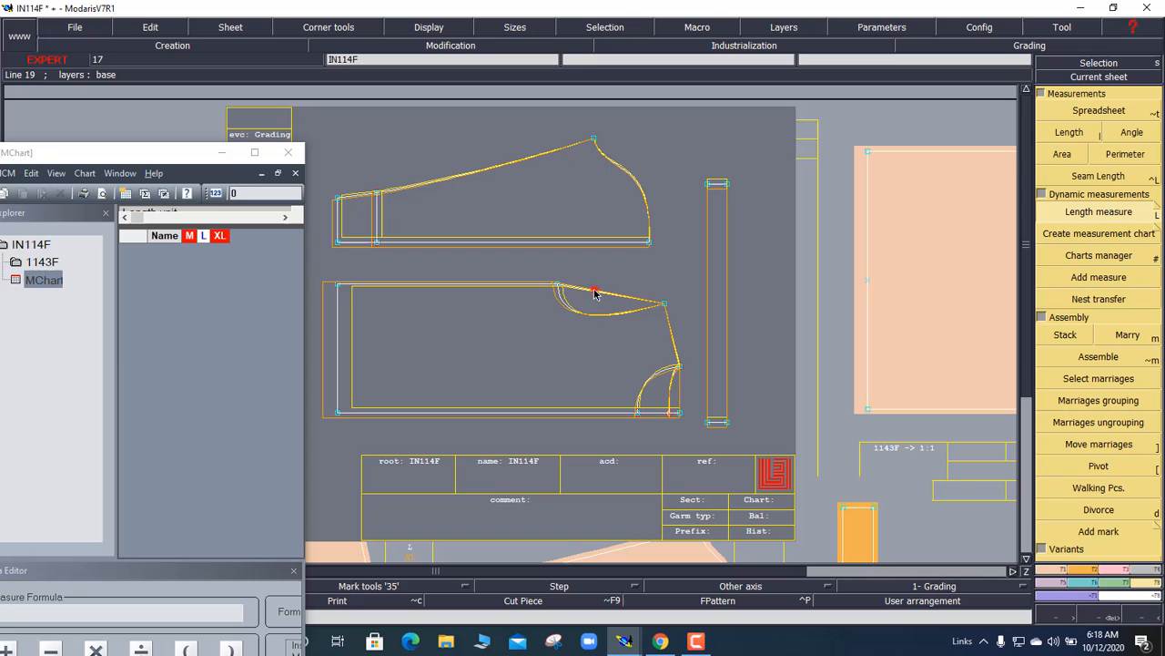
left_click(668, 251)
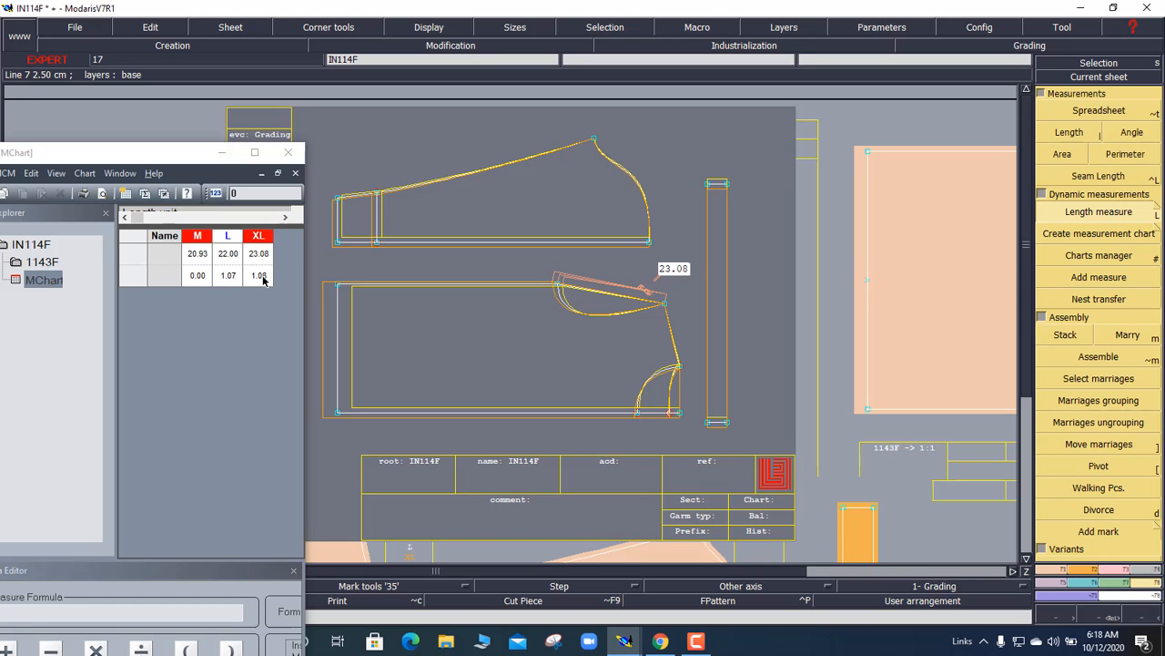
Step: Open point 5's grading values beside the piece and change the M ddx to -0.93
left_click(1079, 583)
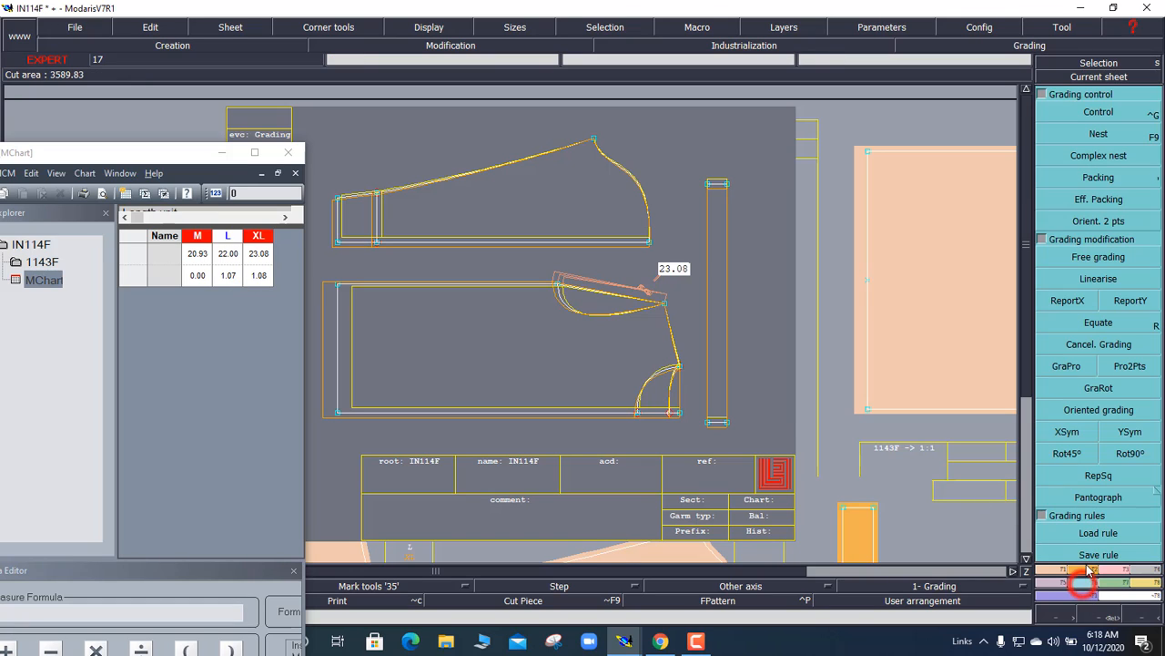
left_click(1098, 112)
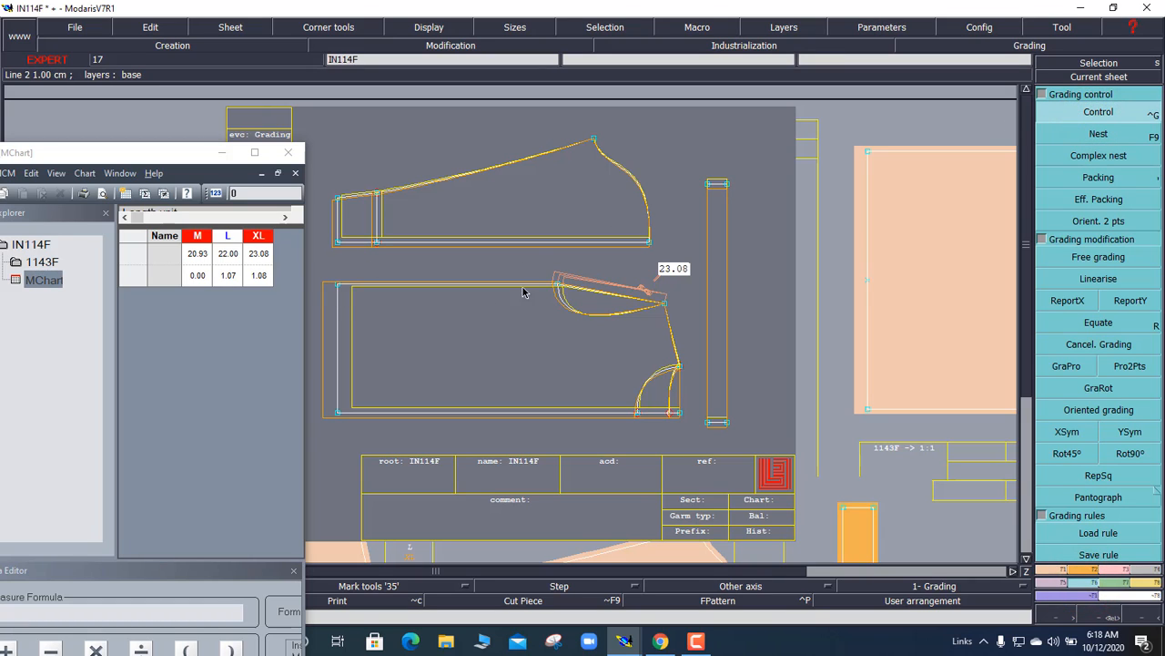
left_click(561, 288)
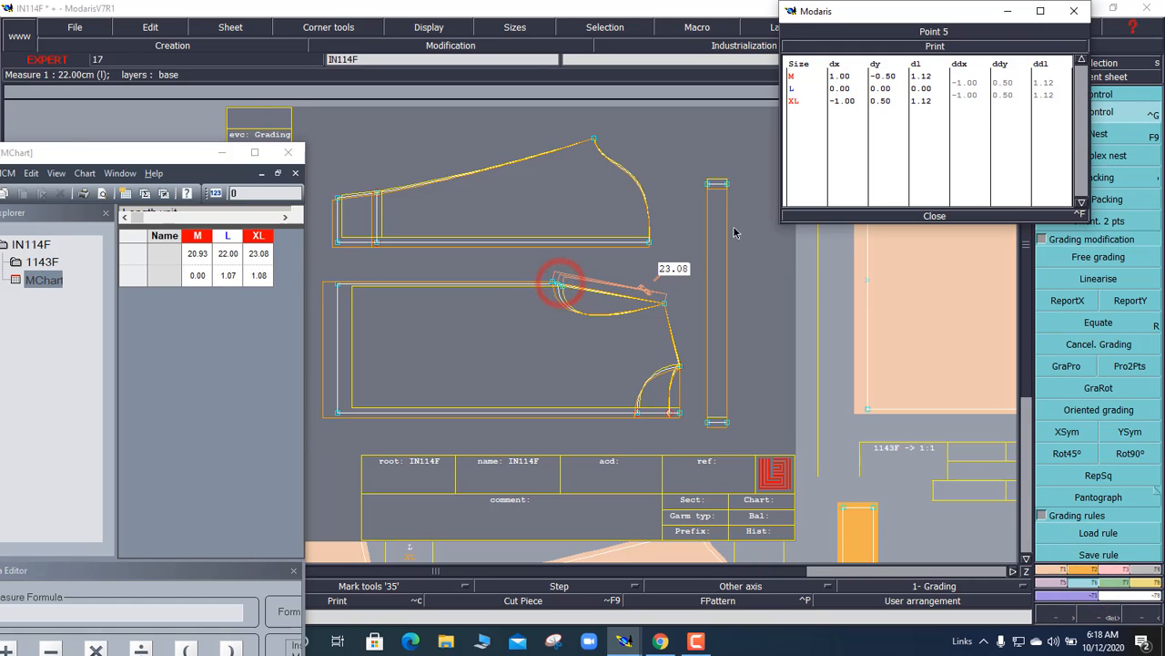
left_click(971, 85)
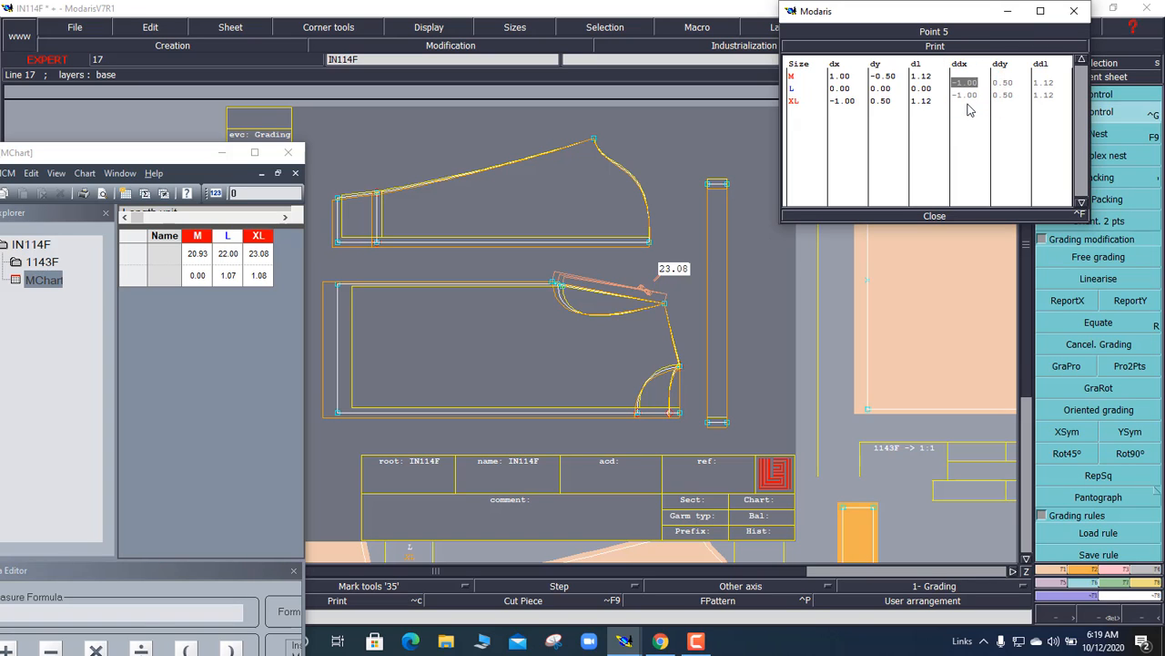
left_click(973, 113)
left_click_drag(965, 84, 968, 98)
mouse_move(953, 15)
left_mouse_down()
mouse_move(907, 126)
mouse_move(620, 315)
mouse_move(438, 319)
mouse_move(392, 300)
mouse_move(547, 287)
mouse_move(506, 306)
mouse_move(499, 275)
left_mouse_up()
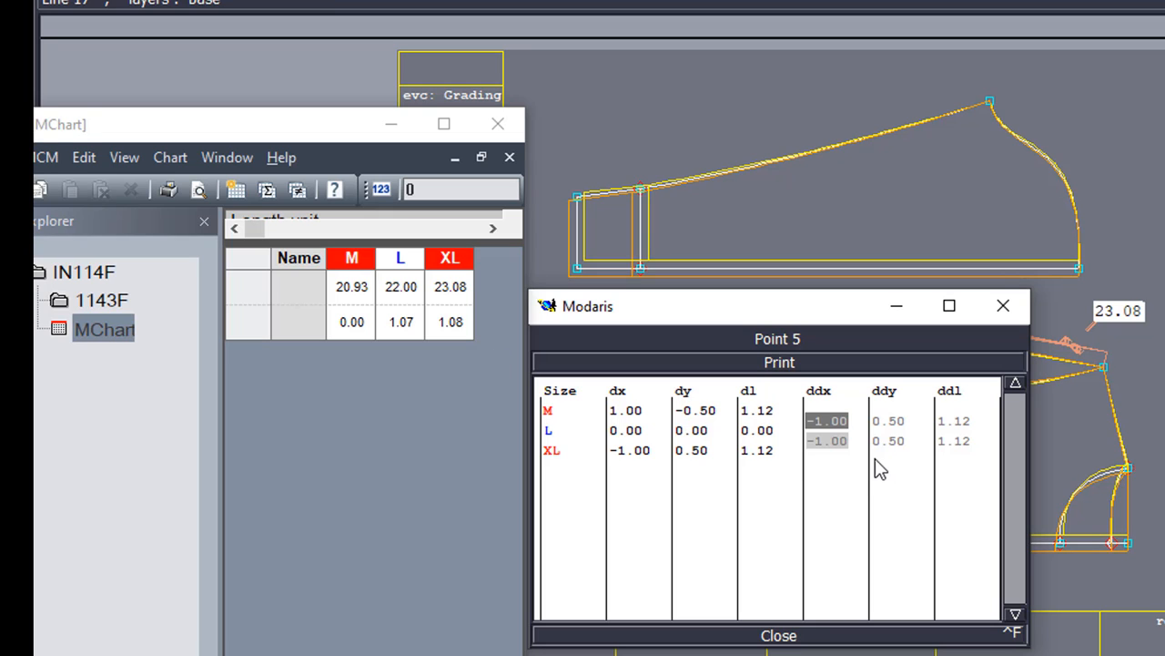
left_click(832, 458)
left_click(828, 419)
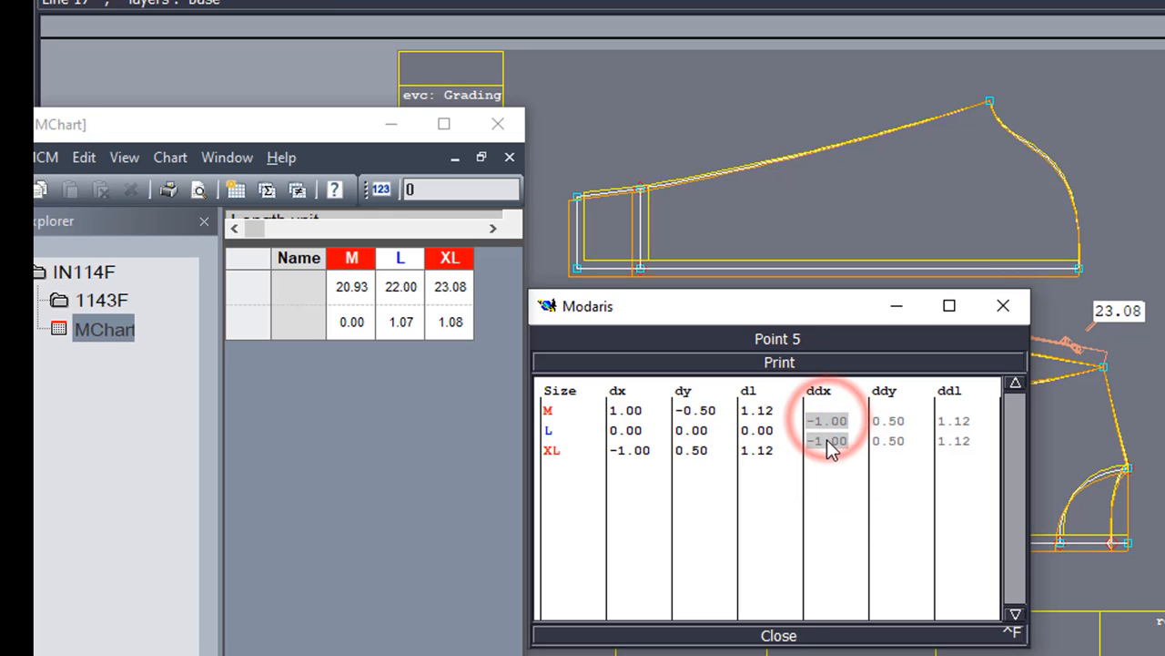
type("-")
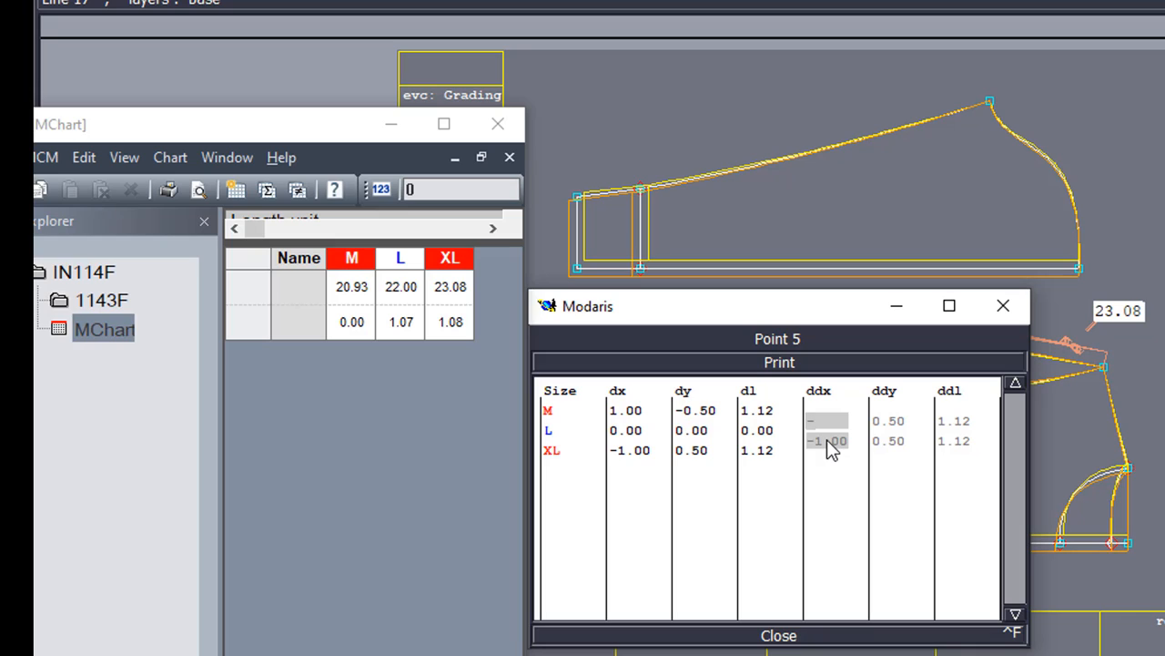
type("0.93")
key("Return")
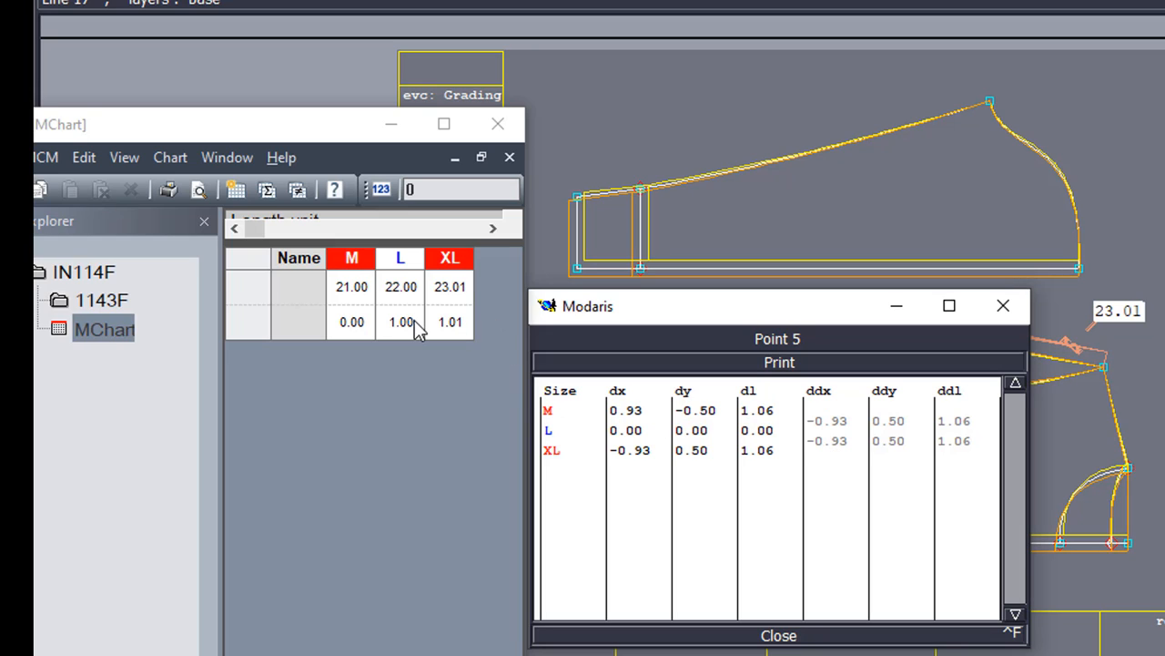
Step: Change point 5's XL ddx to -0.92 and close its grading values
left_click(836, 441)
type("-.92")
key("Return")
left_click(838, 442)
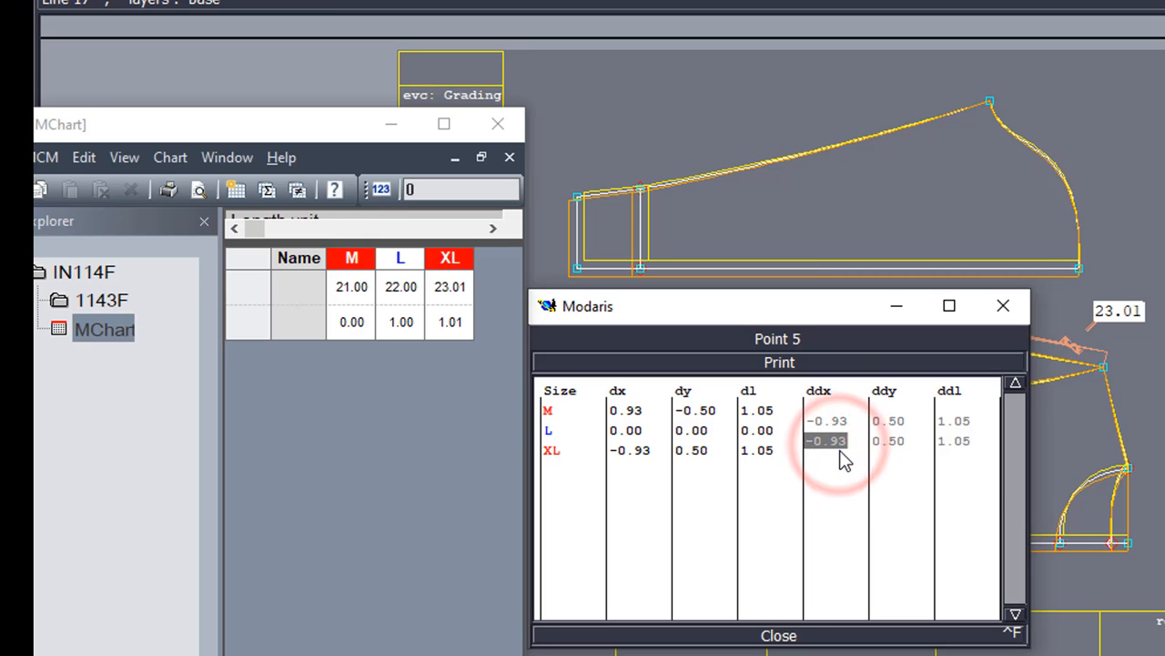
type("-0")
type(".")
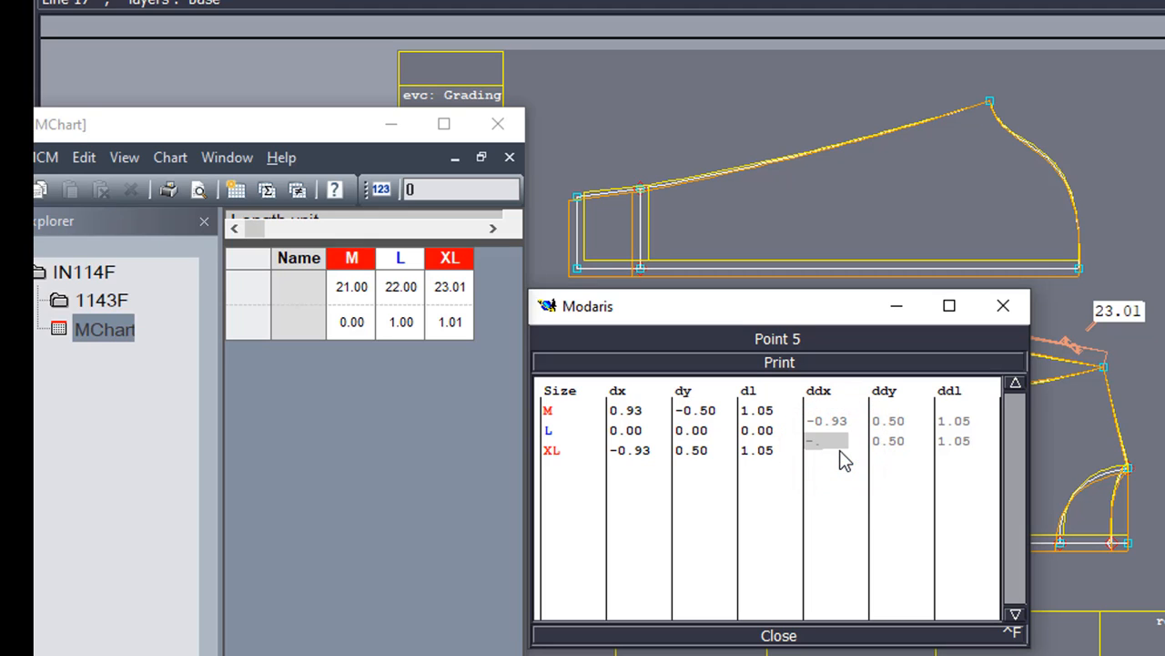
type("92")
key("Return")
left_click(837, 443)
left_click(866, 655)
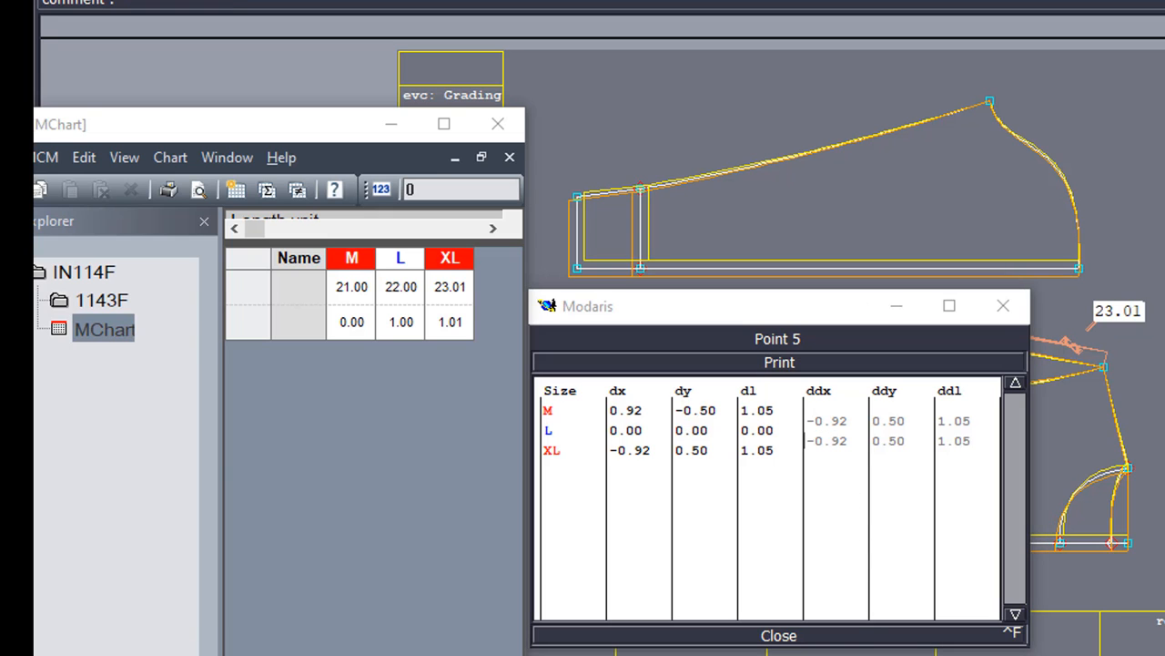
left_click(778, 636)
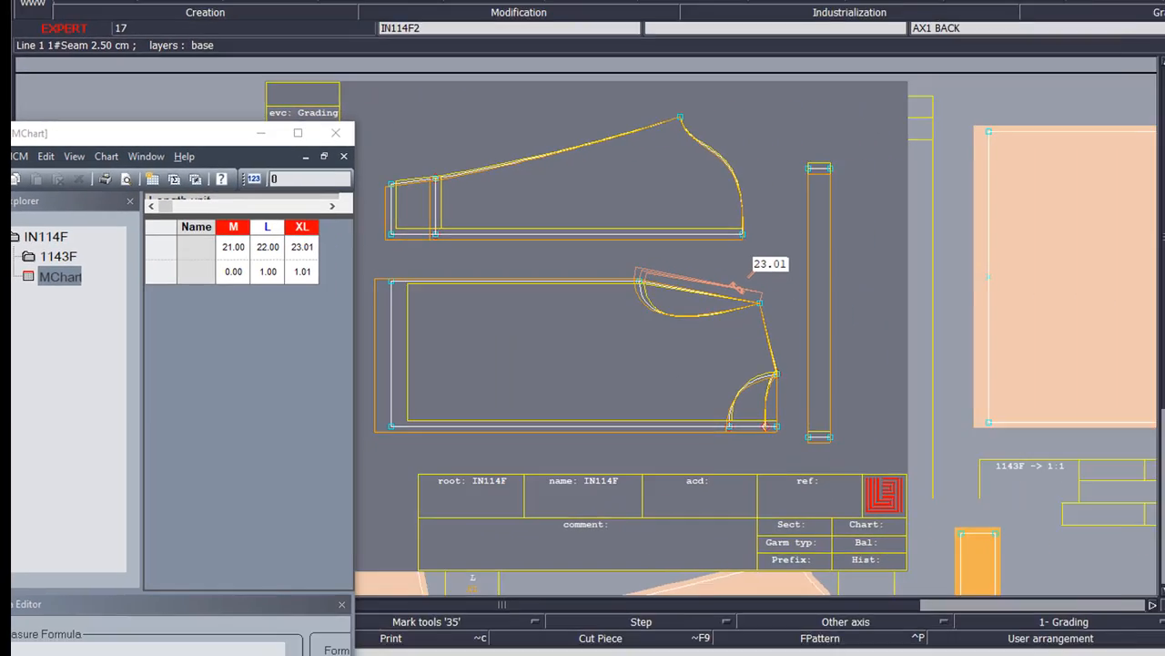
Step: Pack the front piece's outlines and resize MChart to show armhole lengths 21.00, 22.00, 23.01
left_click(1093, 178)
left_click(662, 390)
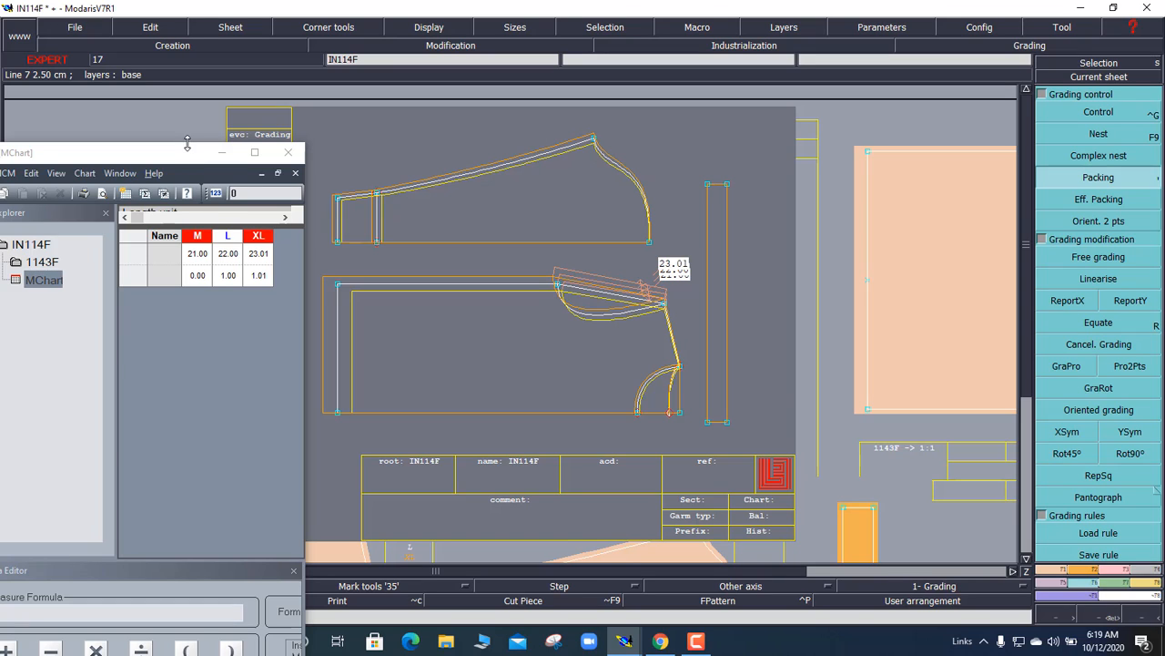
left_click_drag(187, 143, 194, 242)
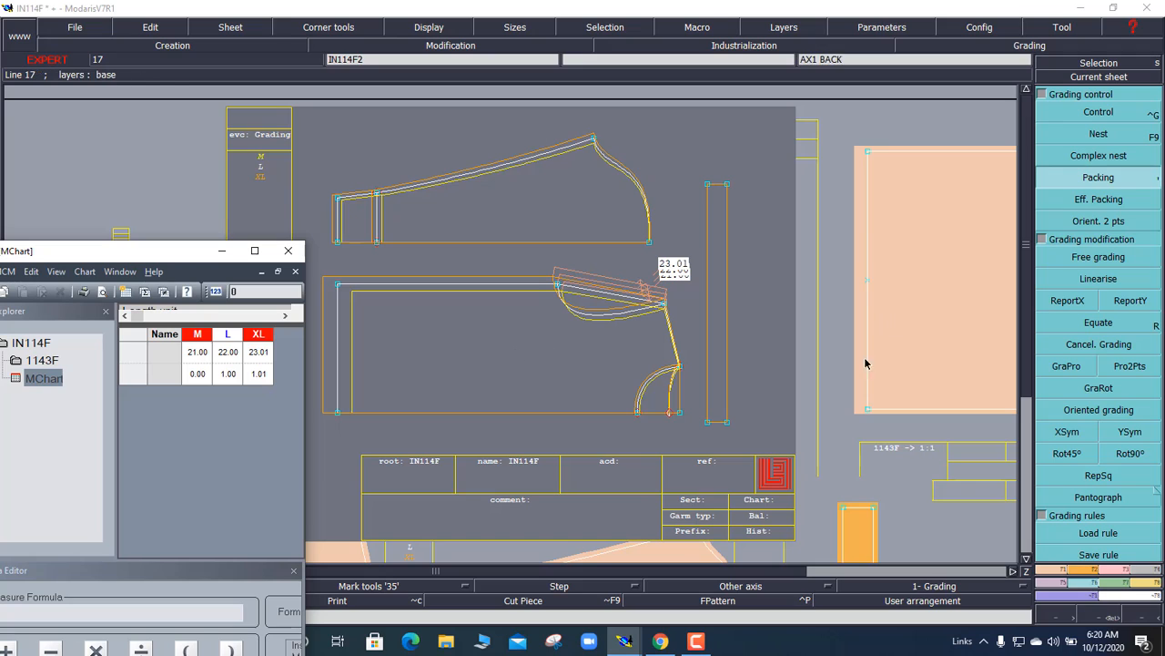
left_click(527, 337)
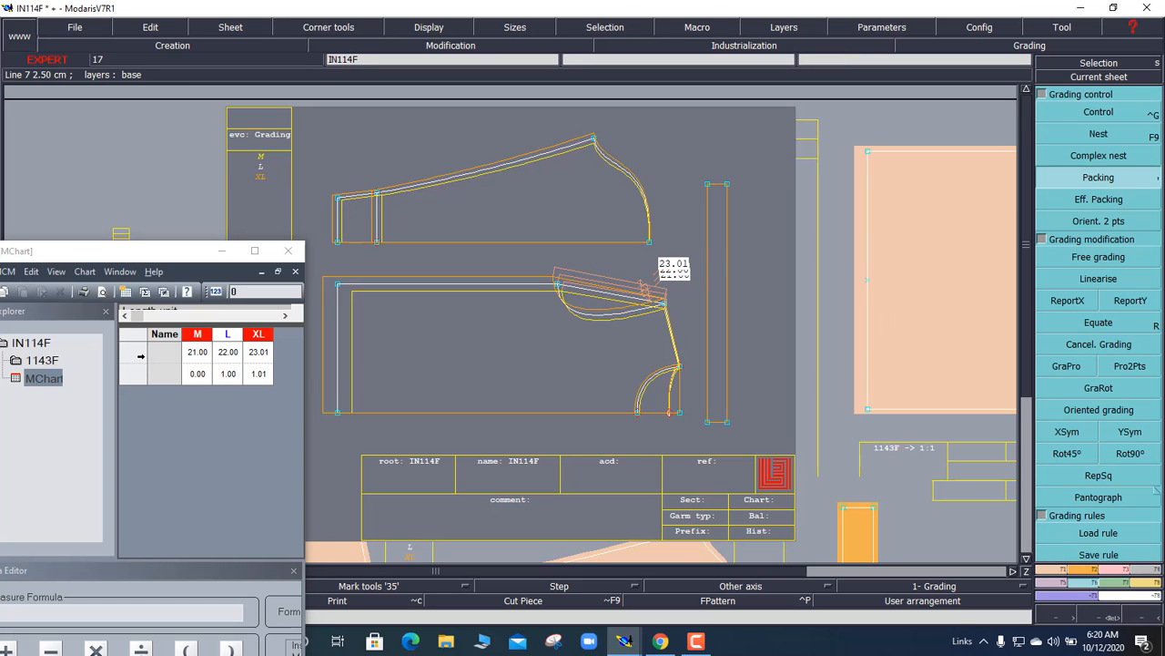
Step: Delete the old MChart row and add back armhole (24.16/25.32/26.48) and sleeve cap (24.38/25.31/26.25) lengths
left_click(139, 356)
key("Delete")
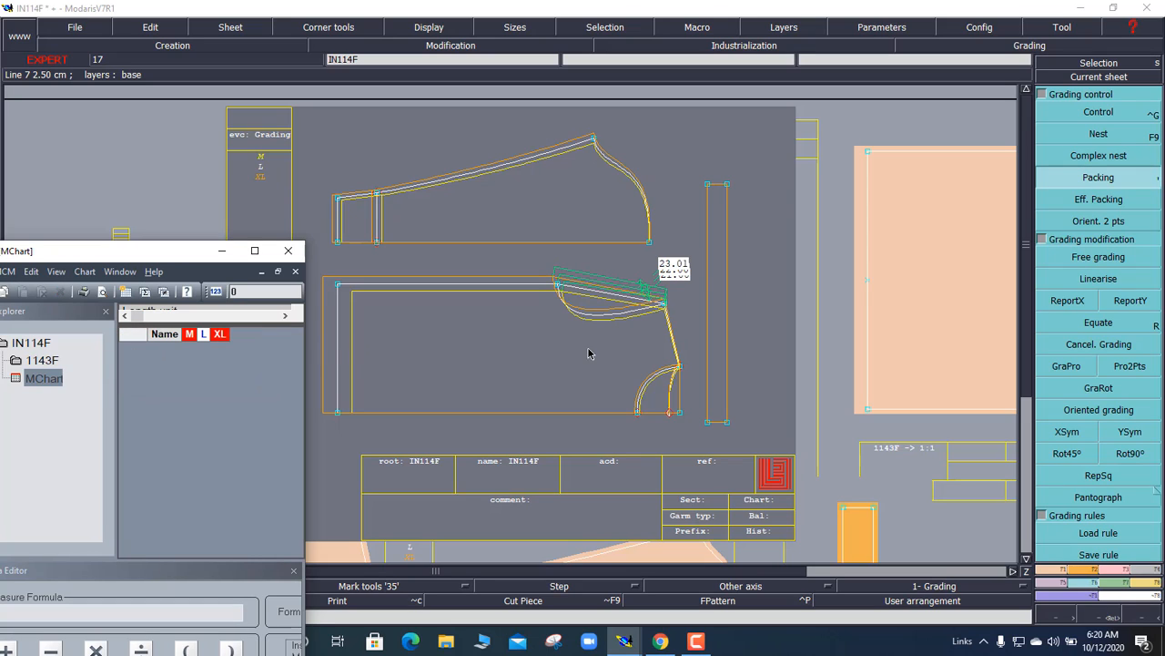
left_click(1143, 583)
left_click(1102, 211)
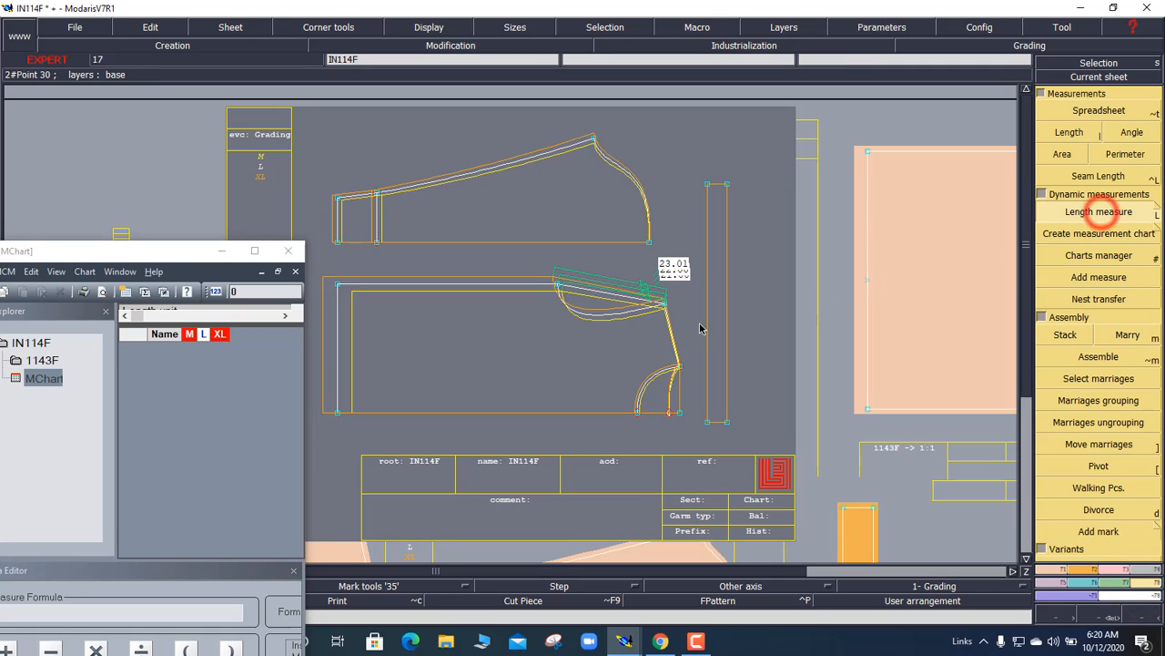
left_click(589, 313)
left_click(588, 382)
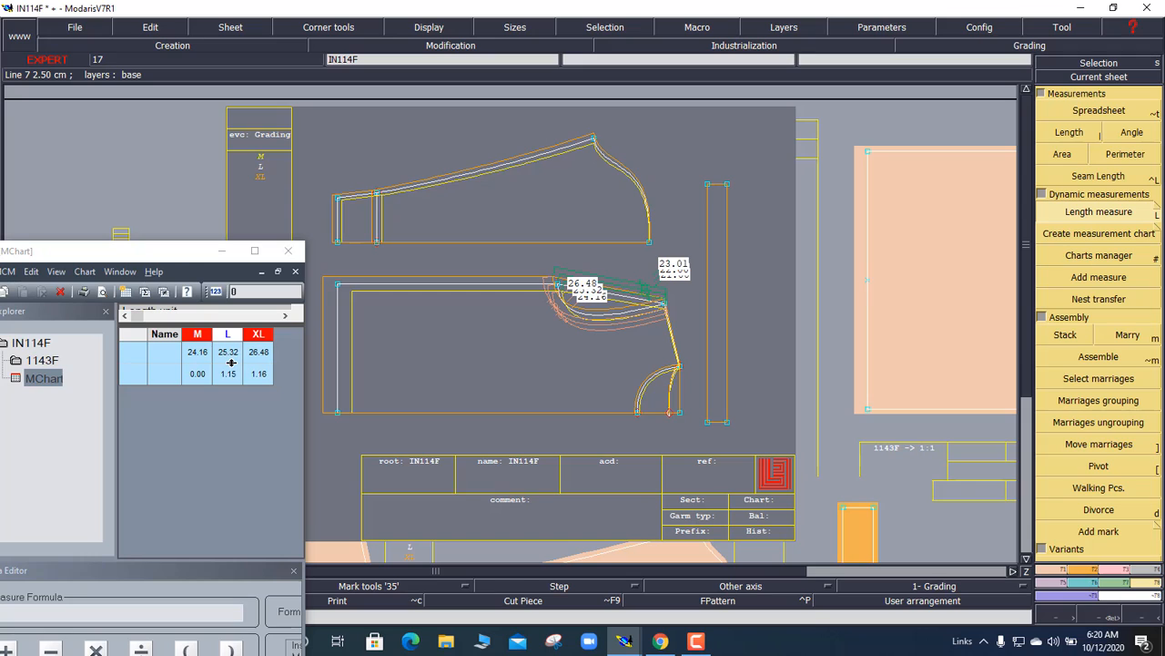
left_click(629, 174)
left_click(565, 218)
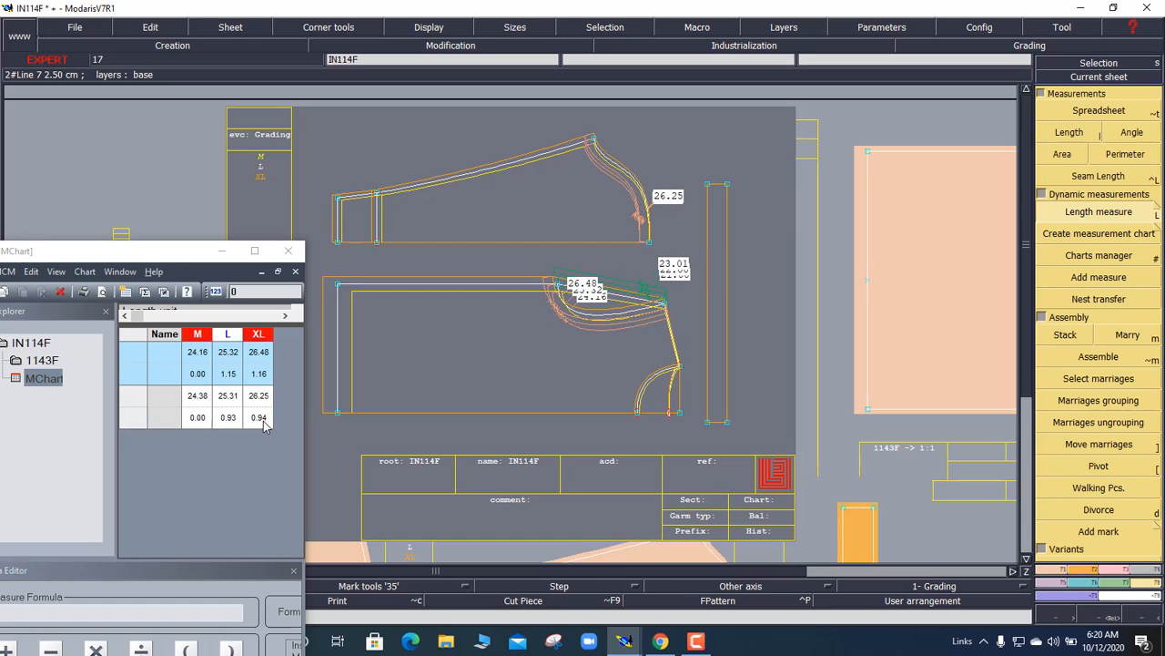
Step: Open point 13's grading table and name the chart rows B (back armhole) and S (sleeve armhole)
left_click(1083, 580)
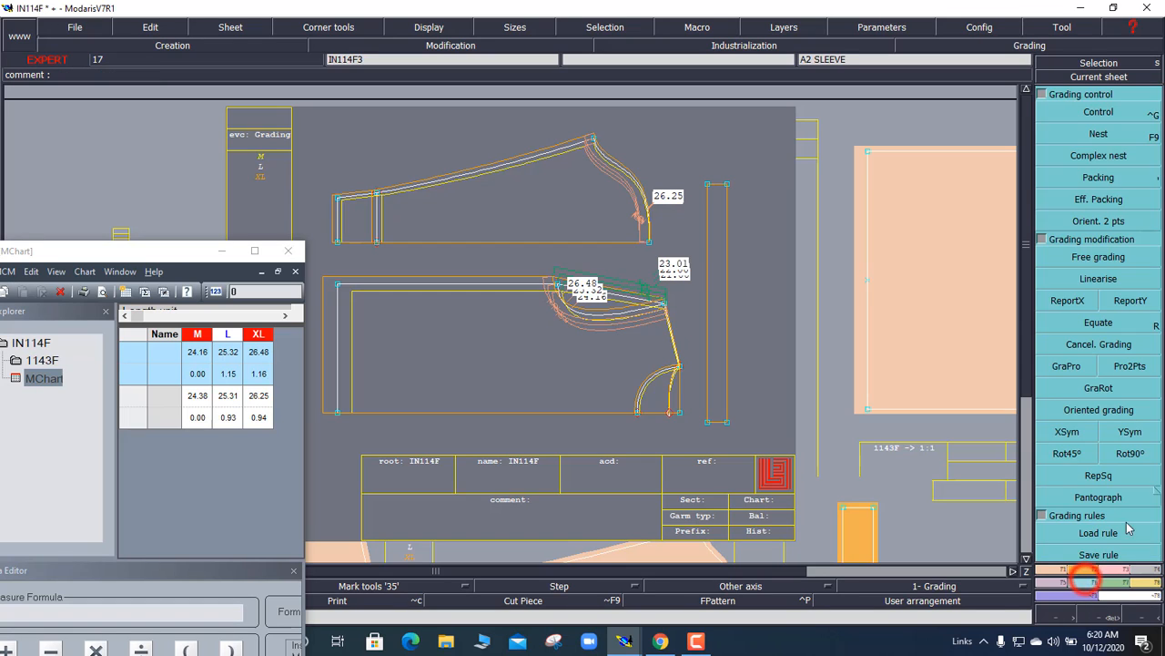
left_click(1093, 111)
left_click(594, 137)
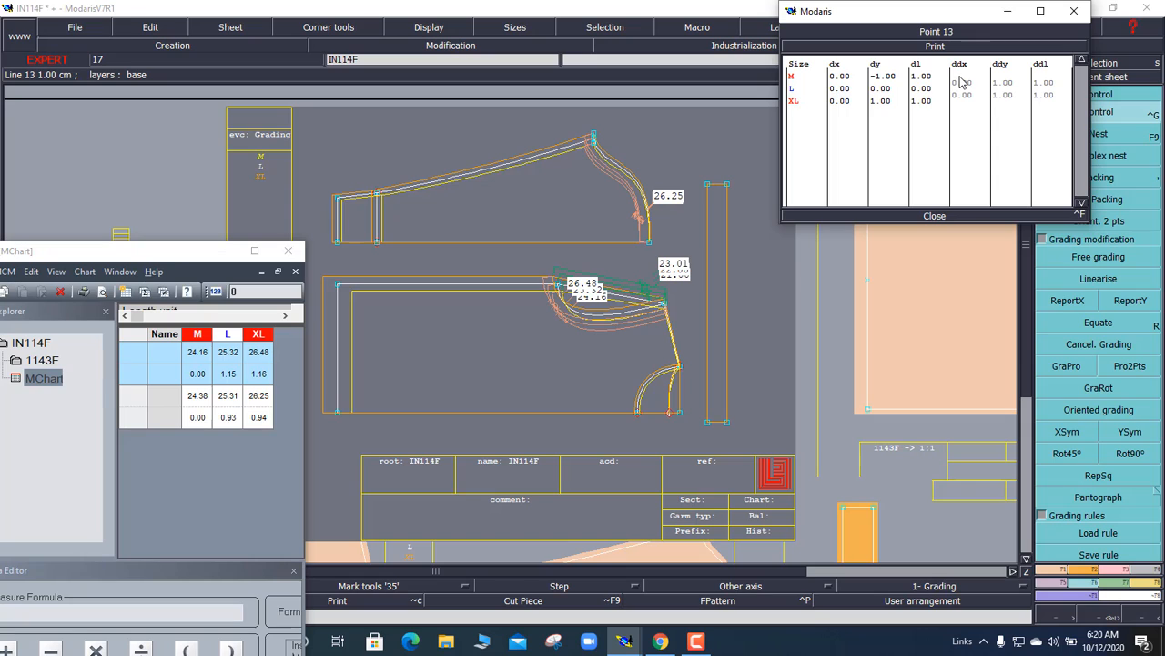
left_click(162, 354)
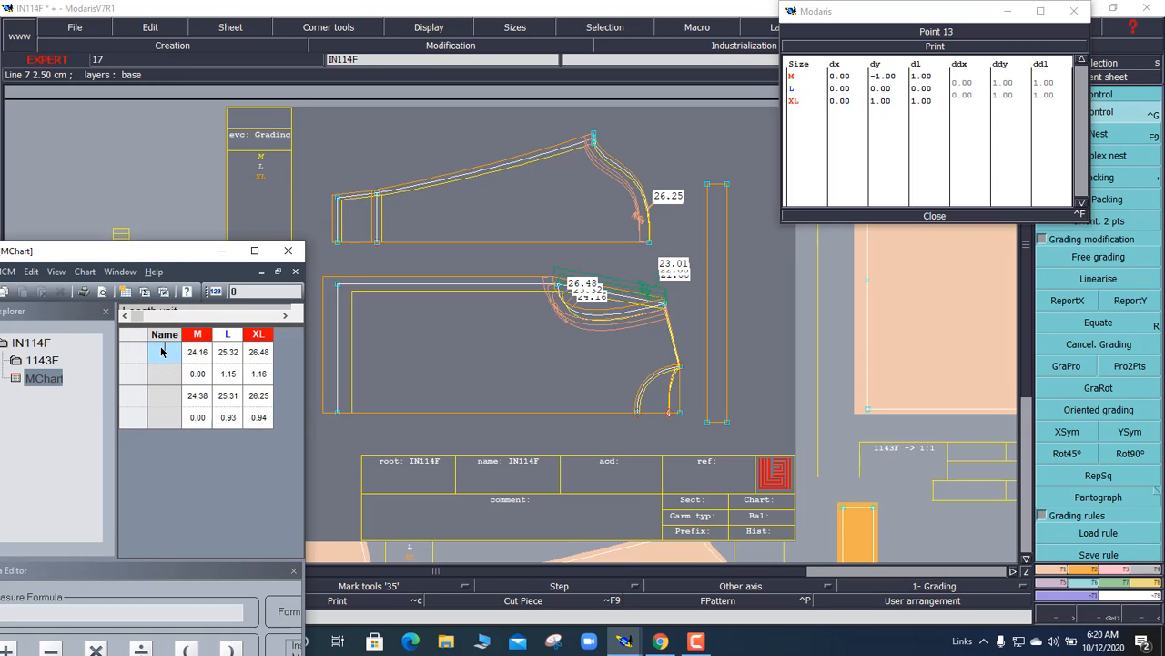
type("B")
left_click(169, 396)
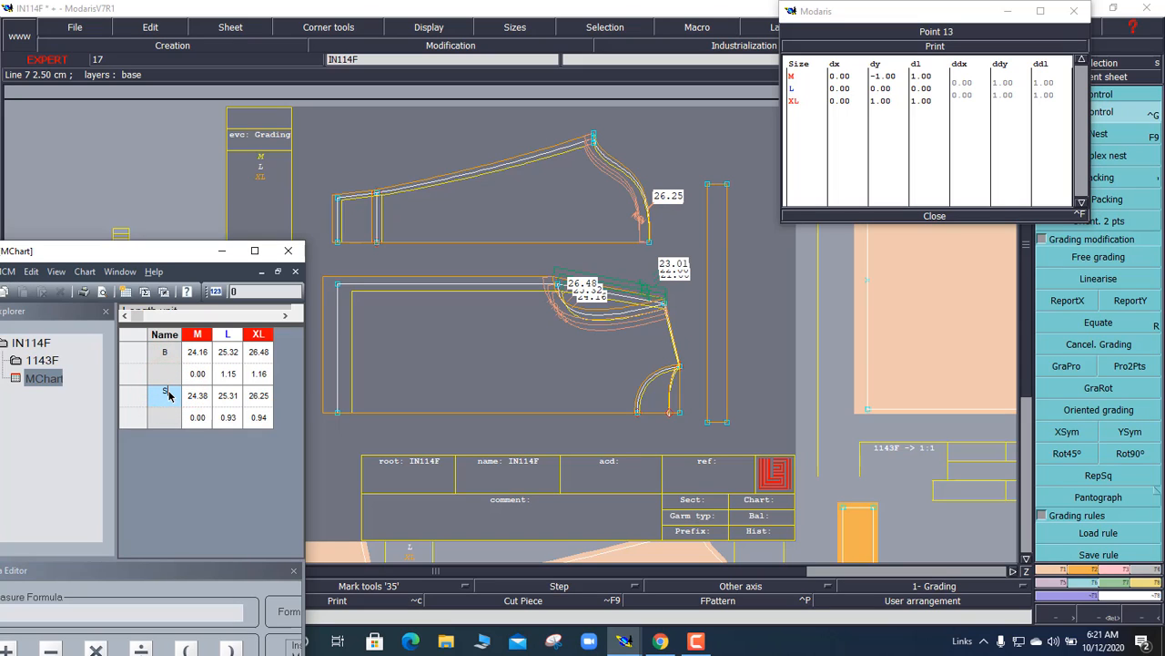
left_click(380, 377)
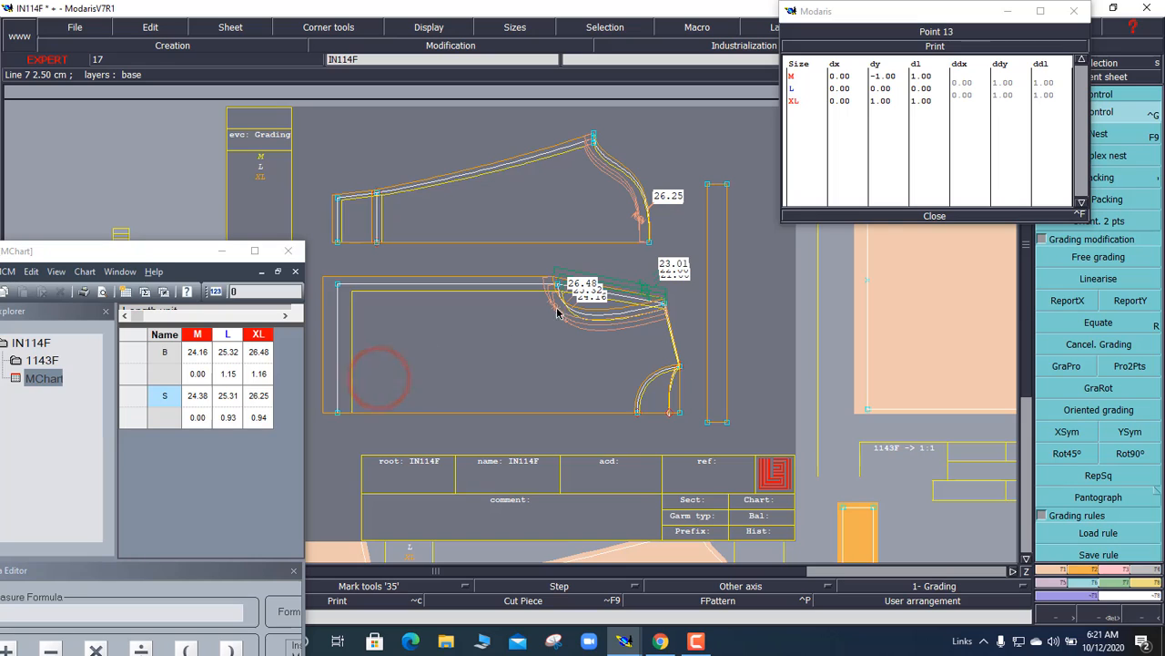
left_click(883, 217)
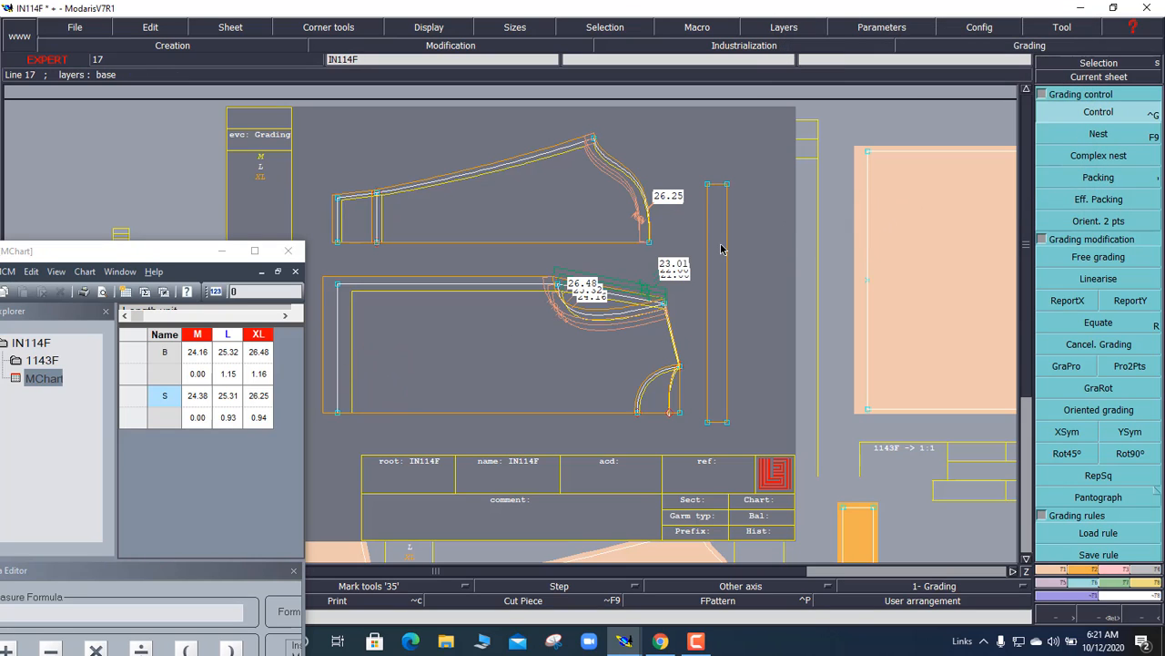
Step: View size L's measures alone, then nest sizes M and XL again with all graded outlines
left_click(1083, 161)
left_click(1078, 155)
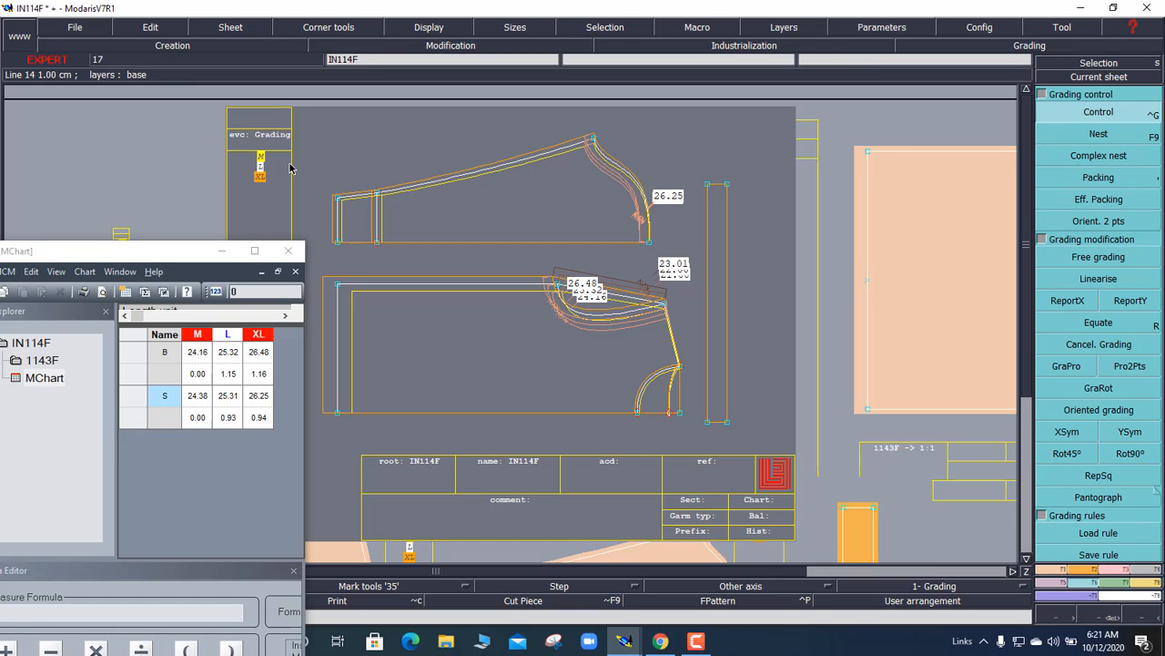
left_click(1121, 133)
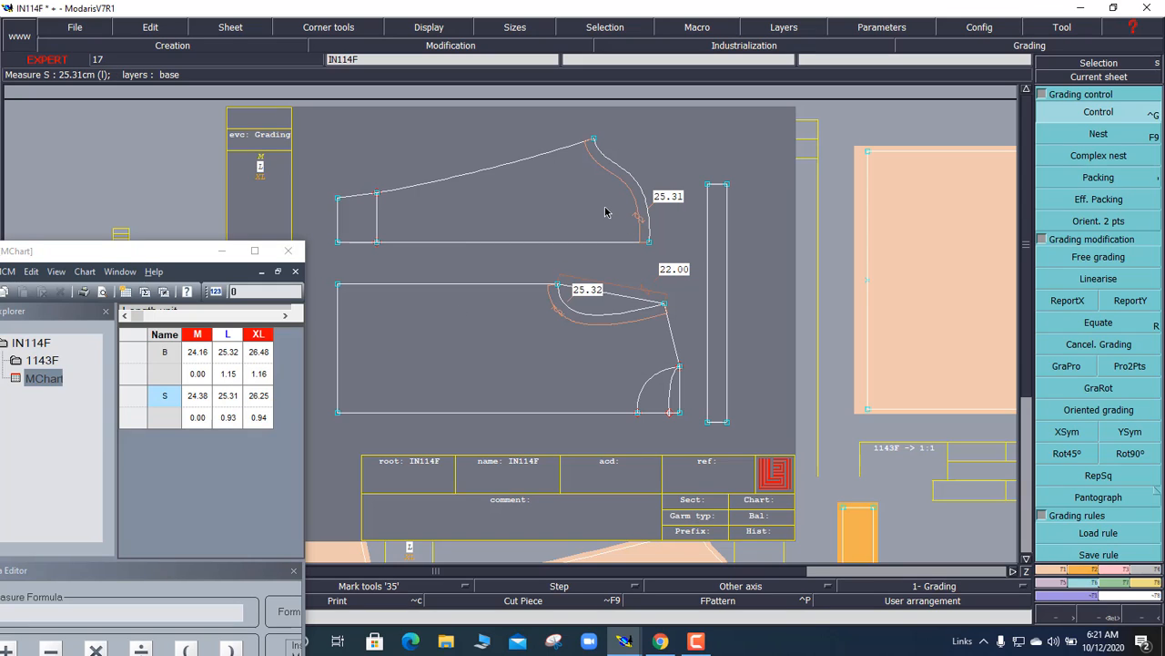
left_click(1088, 156)
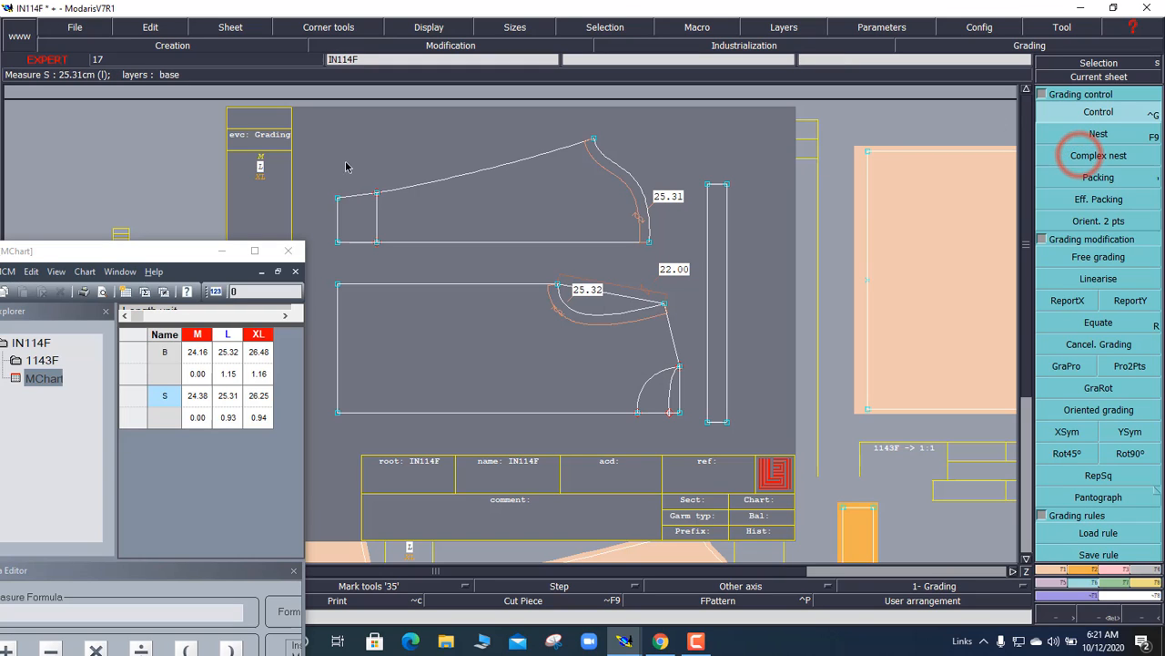
left_click_drag(241, 140, 285, 198)
left_click(1084, 152)
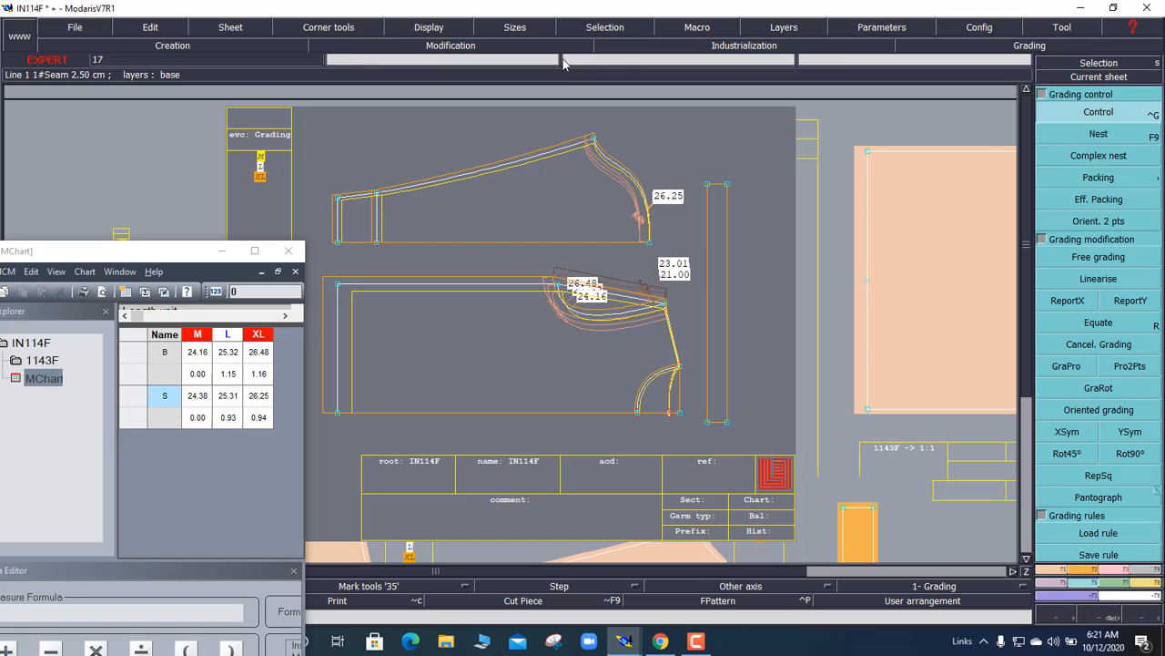
Step: Adjust sleeve point 13's M ddx through .25, -0.25 and -0.50, settling on -0.40
left_click(593, 141)
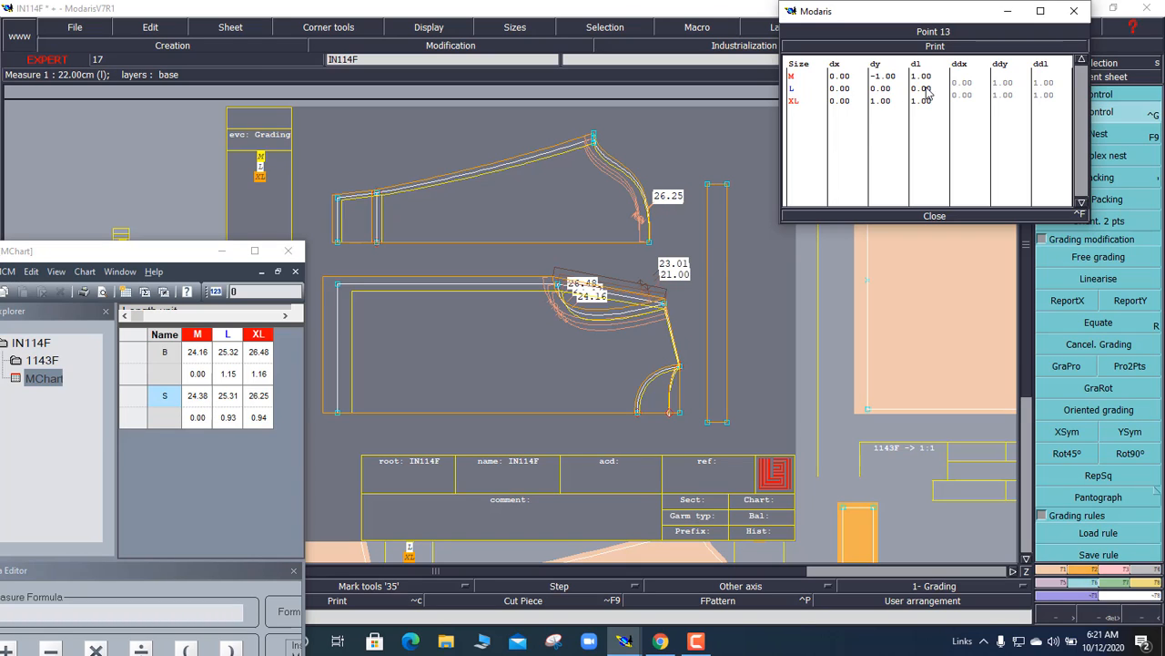
left_click(961, 83)
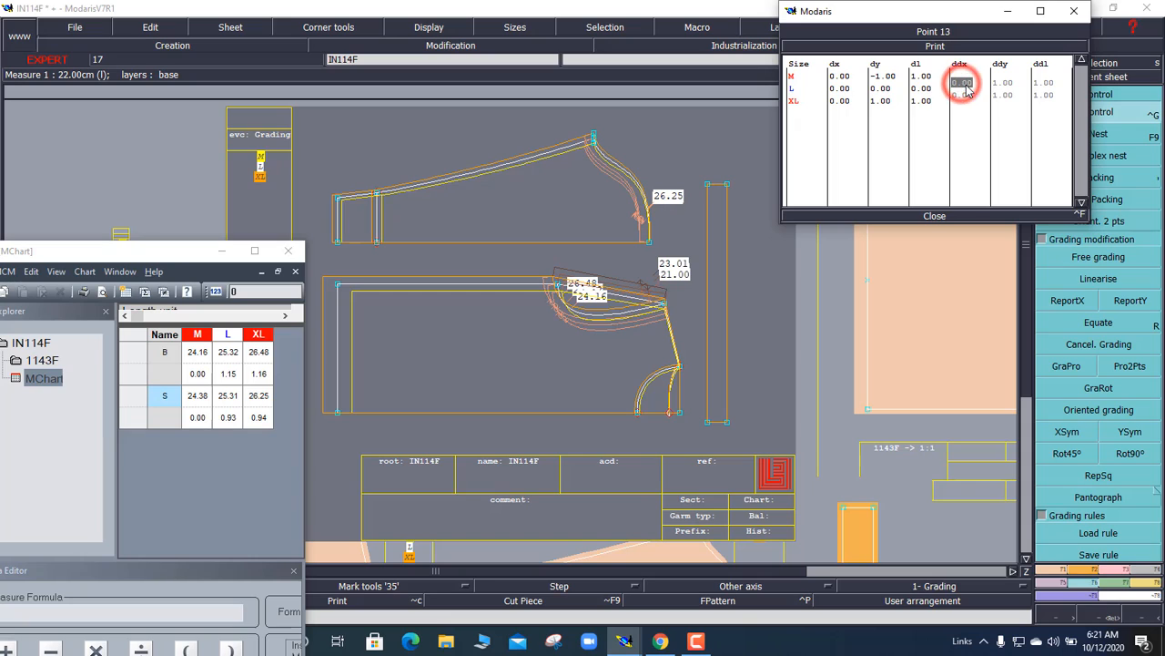
key("BackSpace")
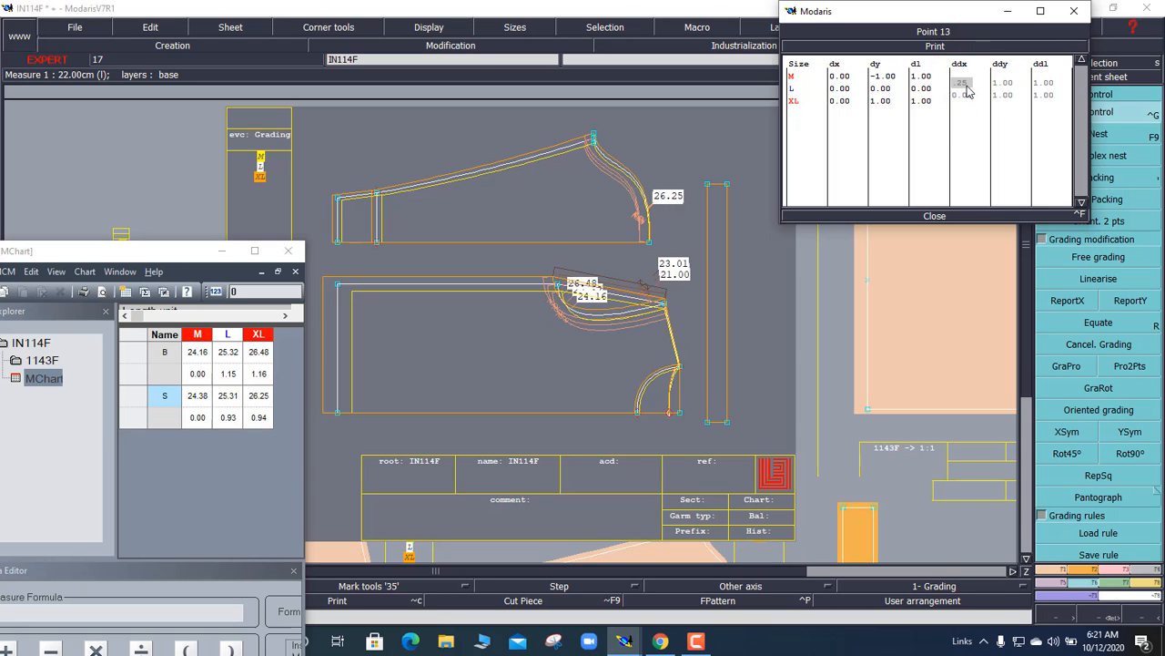
type(".25")
key("Return")
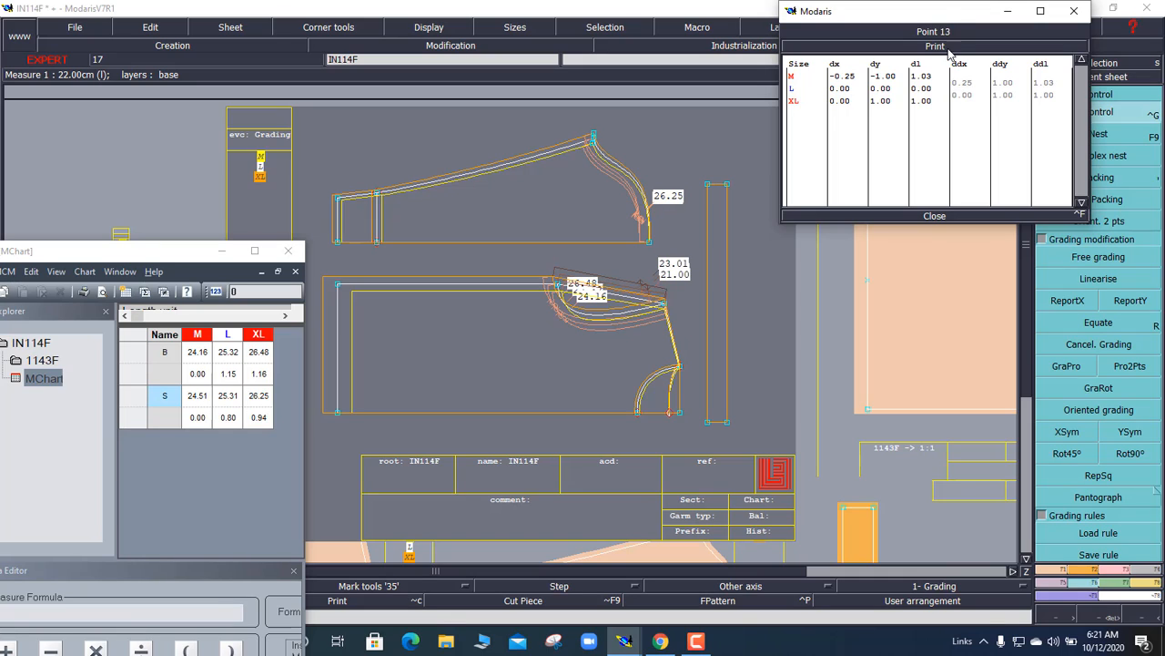
left_click_drag(942, 11, 521, 349)
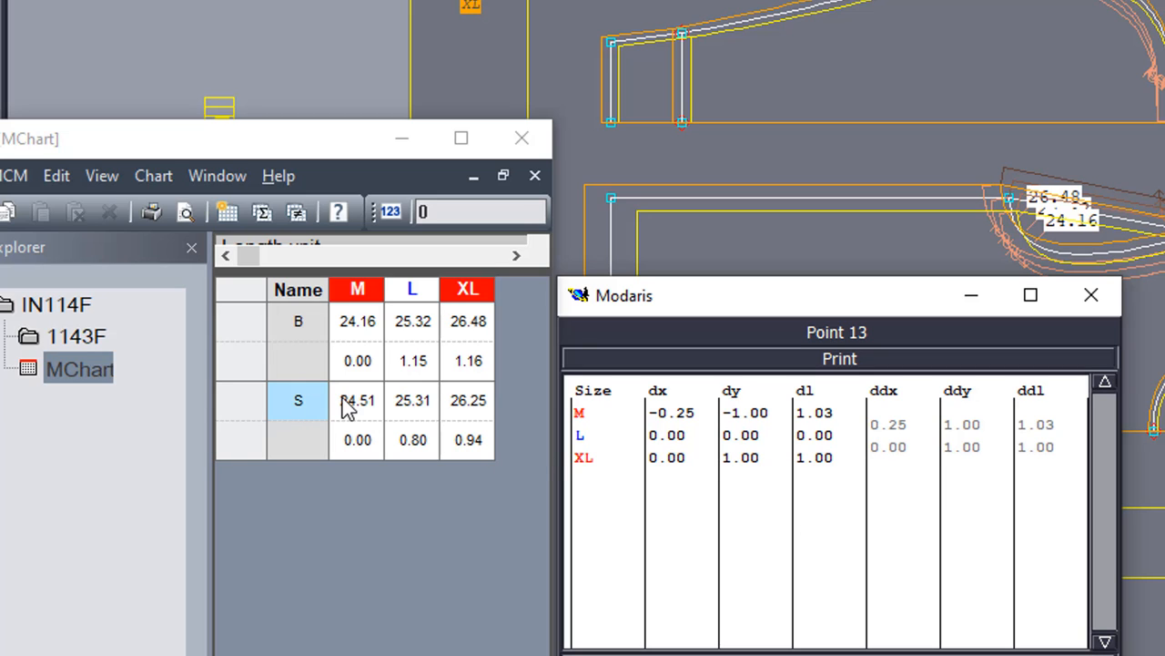
left_click(892, 428)
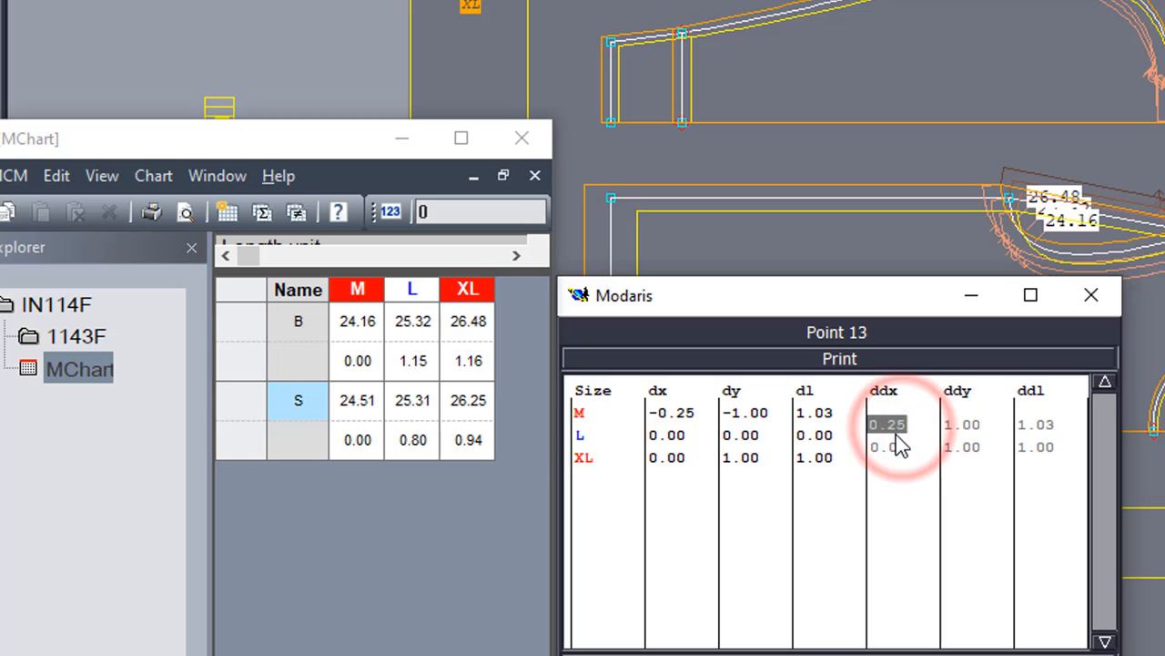
type("-.25")
key("Return")
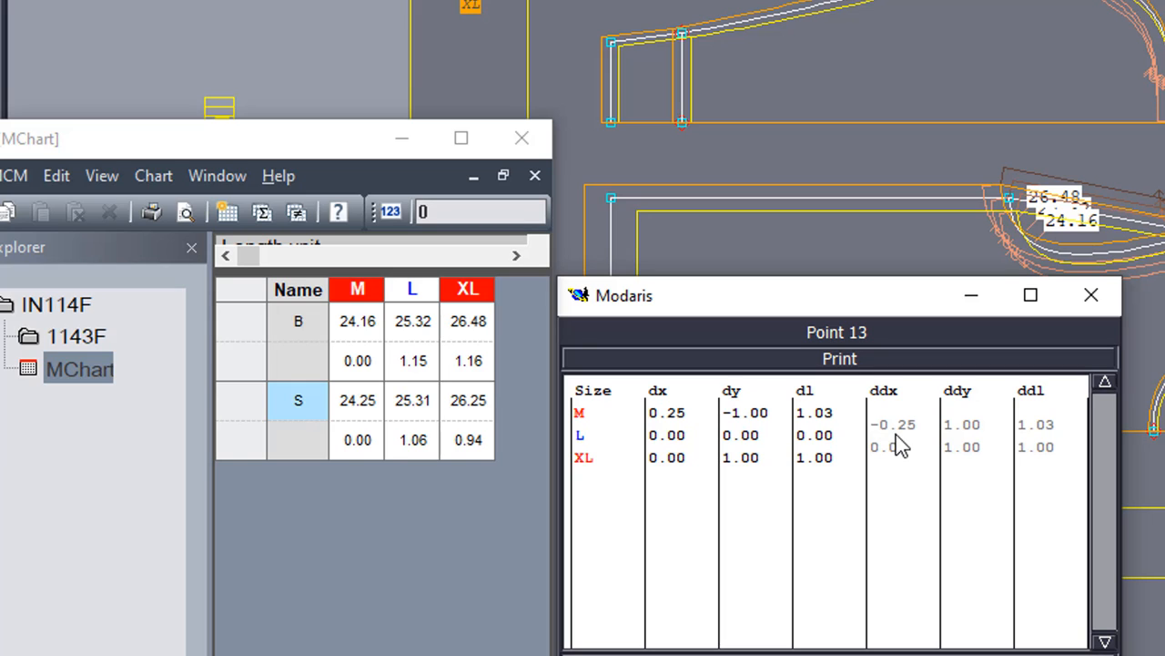
left_click(895, 426)
type("-0.50")
key("Return")
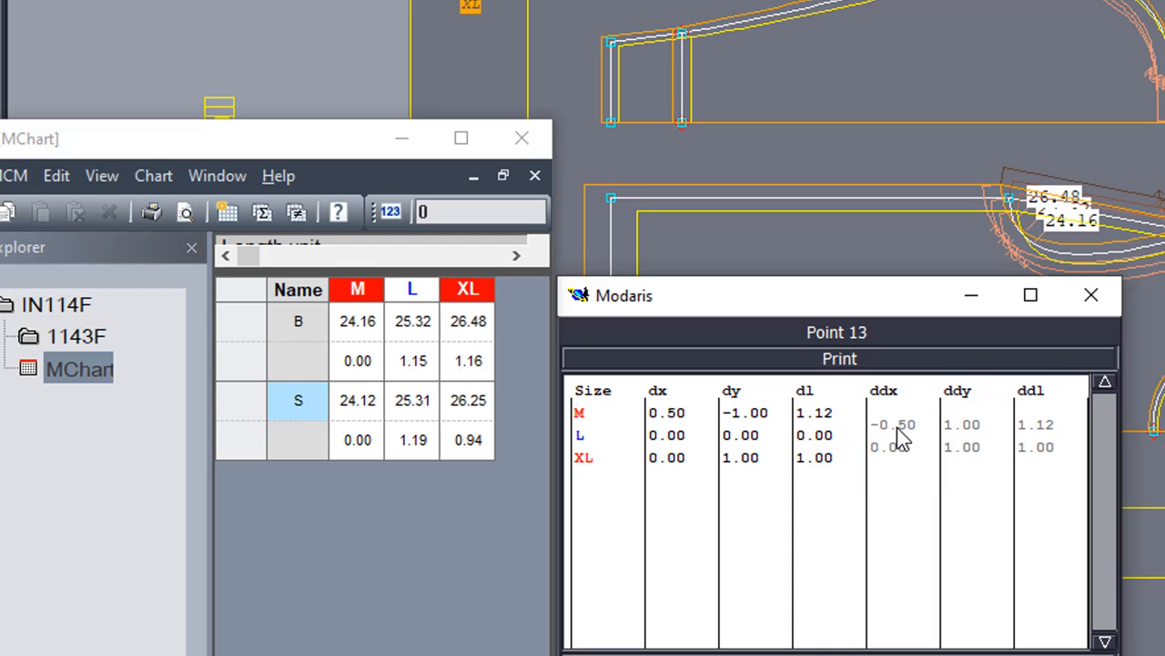
left_click(900, 435)
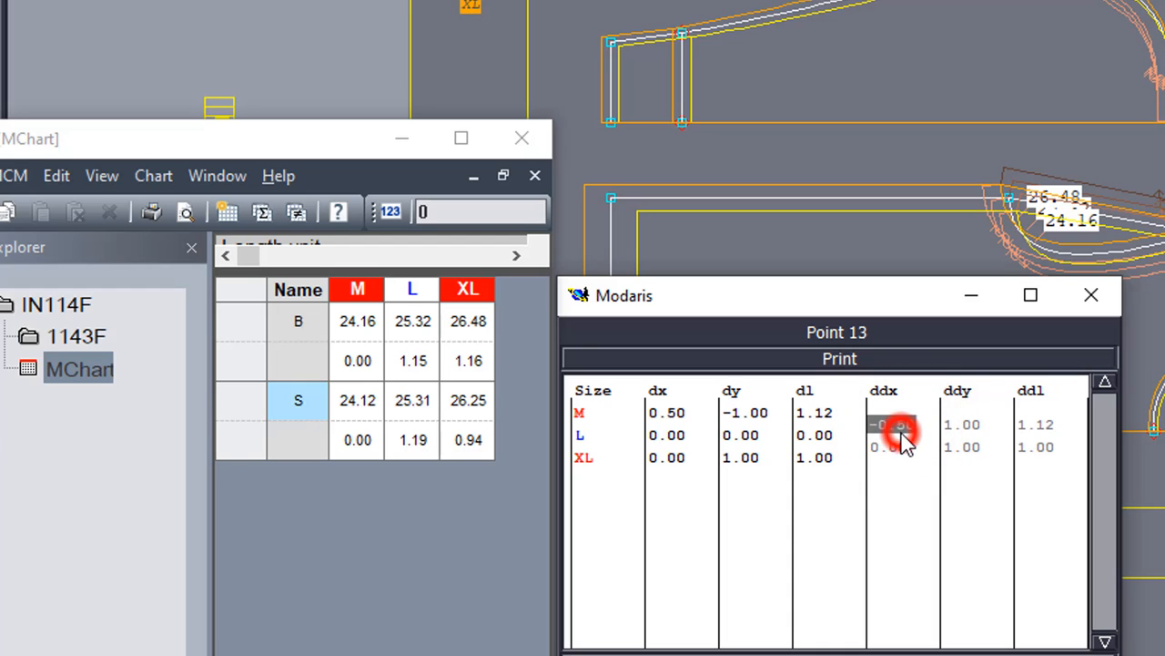
type("-0.4")
key("Return")
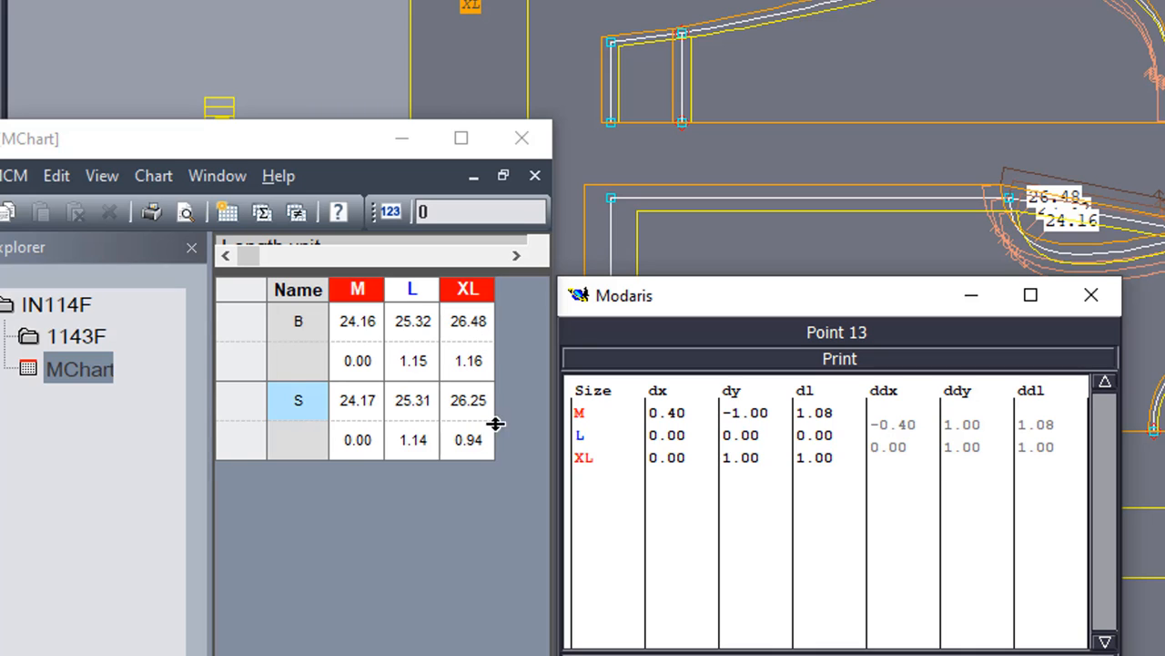
Step: Try XL ddx values -0.55 and -0.52, settling on -0.50 so S reads 24.17/25.31/26.50
left_click(885, 460)
key("Return")
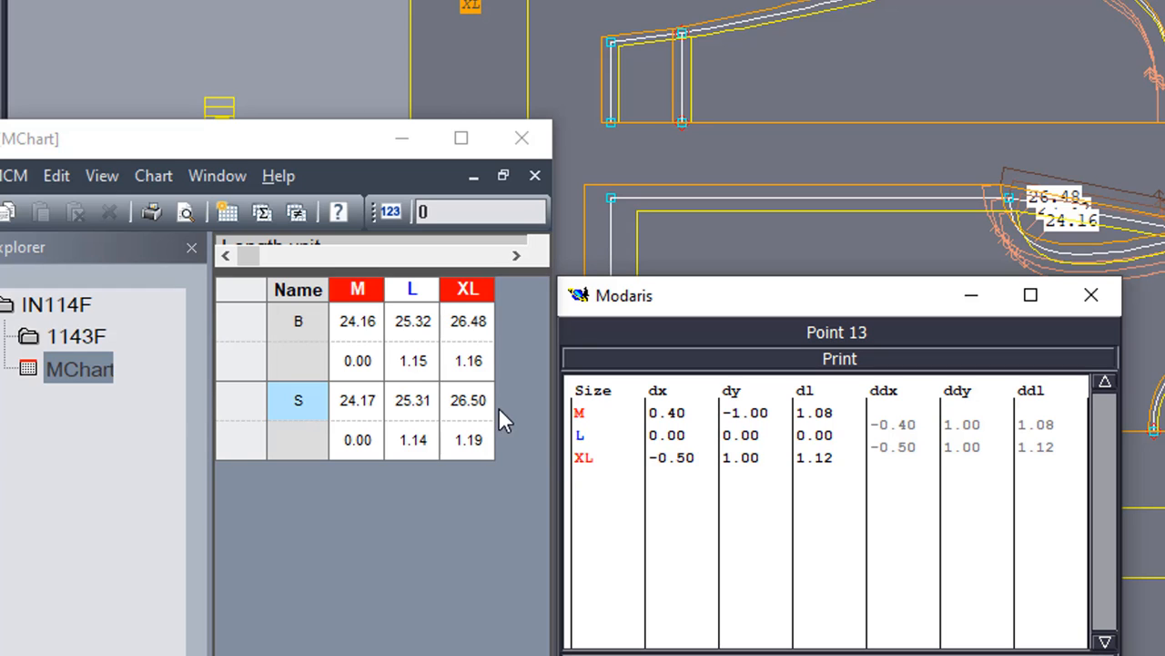
left_click(905, 448)
type("-")
key("Return")
left_click(902, 447)
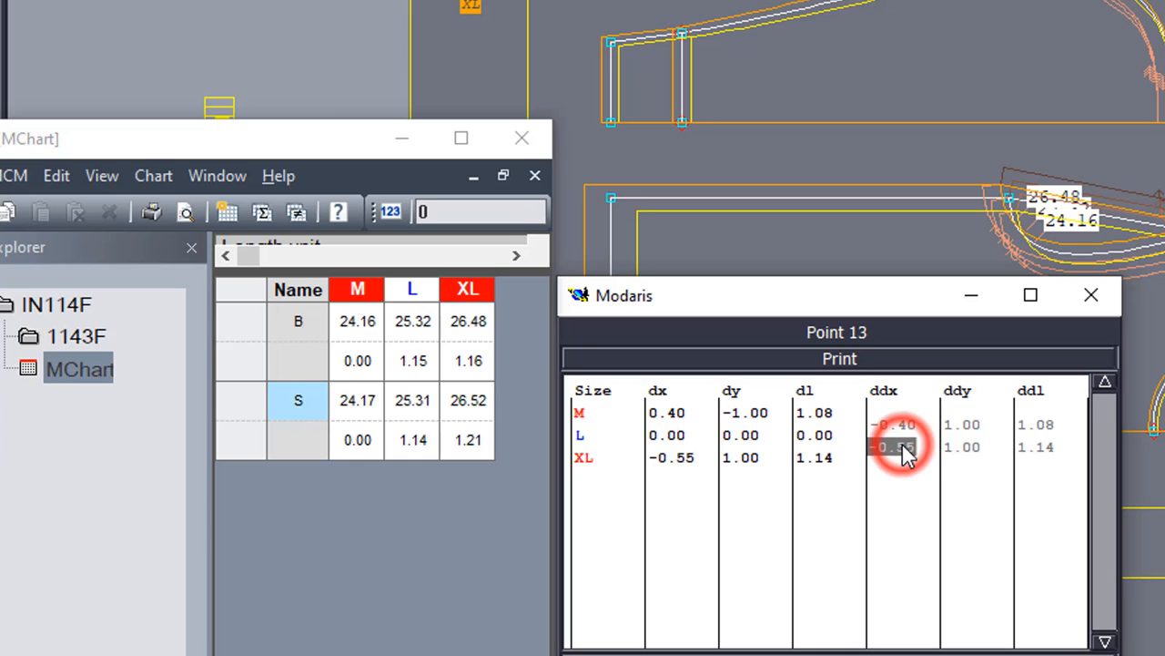
type("-.")
key("Return")
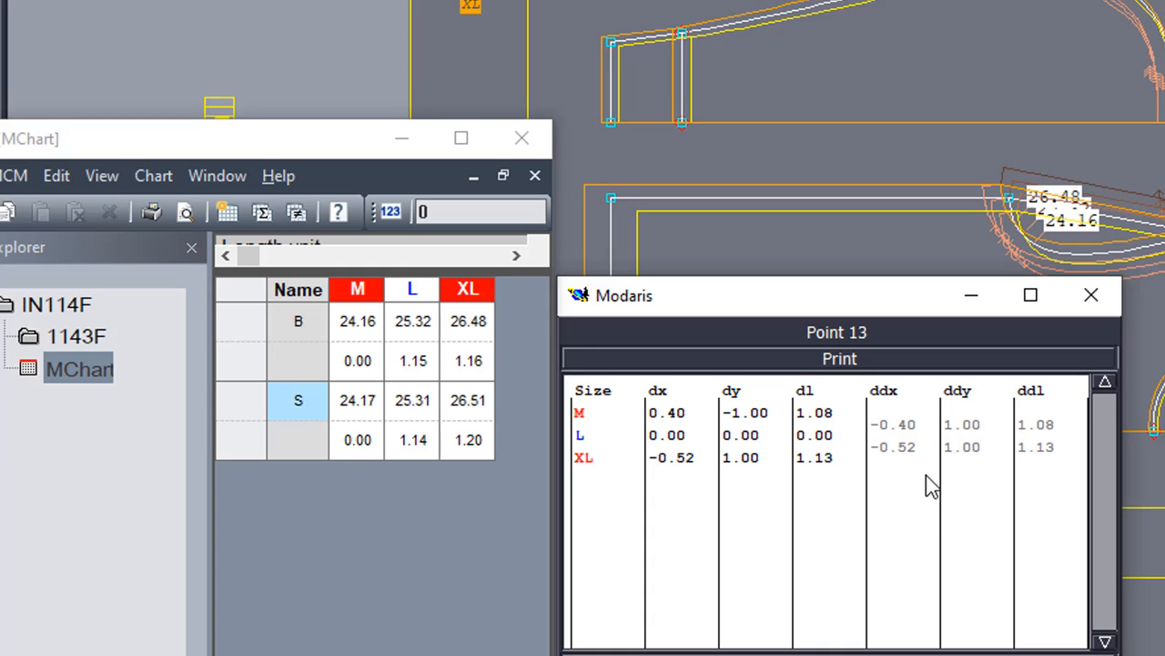
left_click(911, 449)
type("-0.")
type("5")
key("Return")
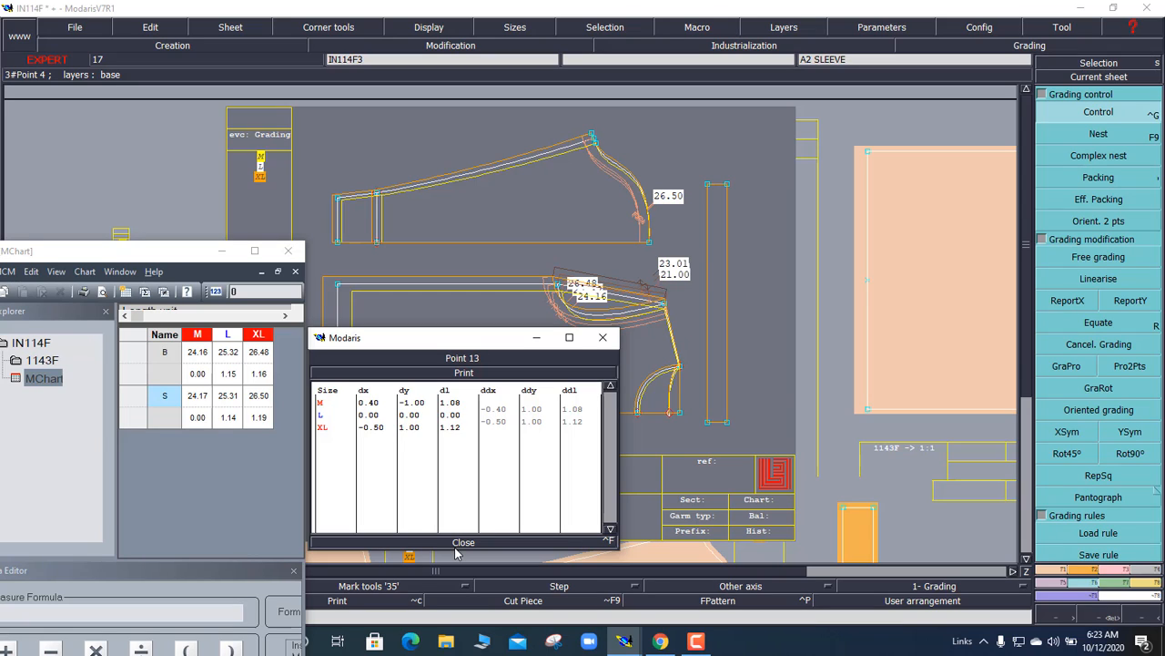
left_click(695, 642)
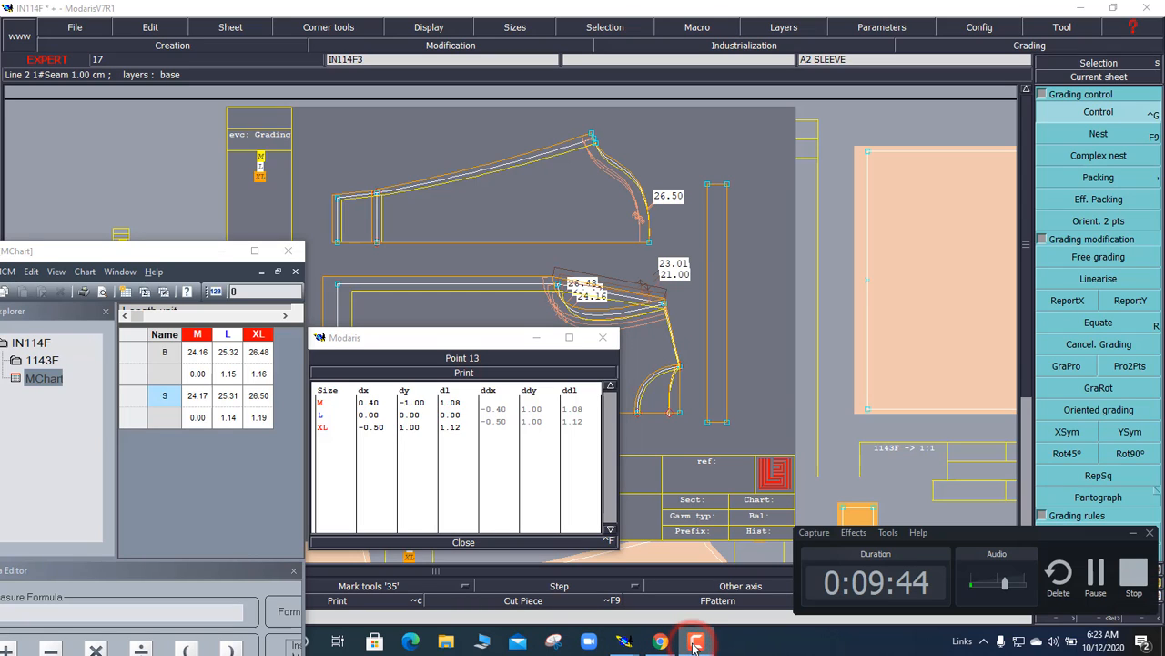
left_click(1132, 532)
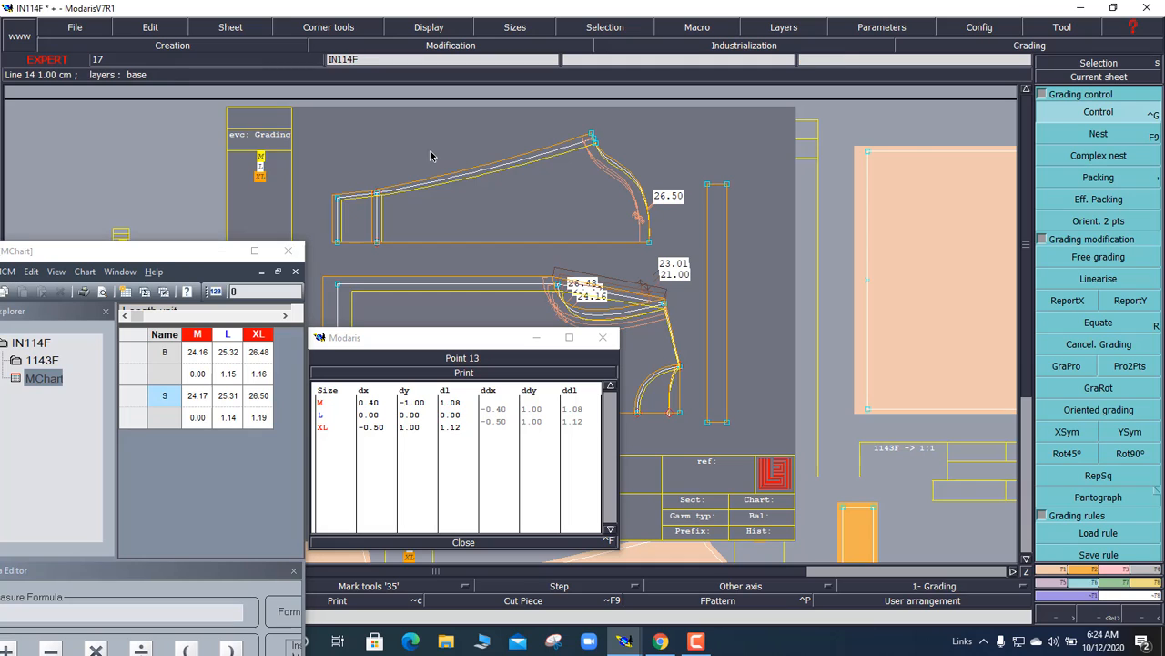
left_click(1095, 137)
left_click(1094, 136)
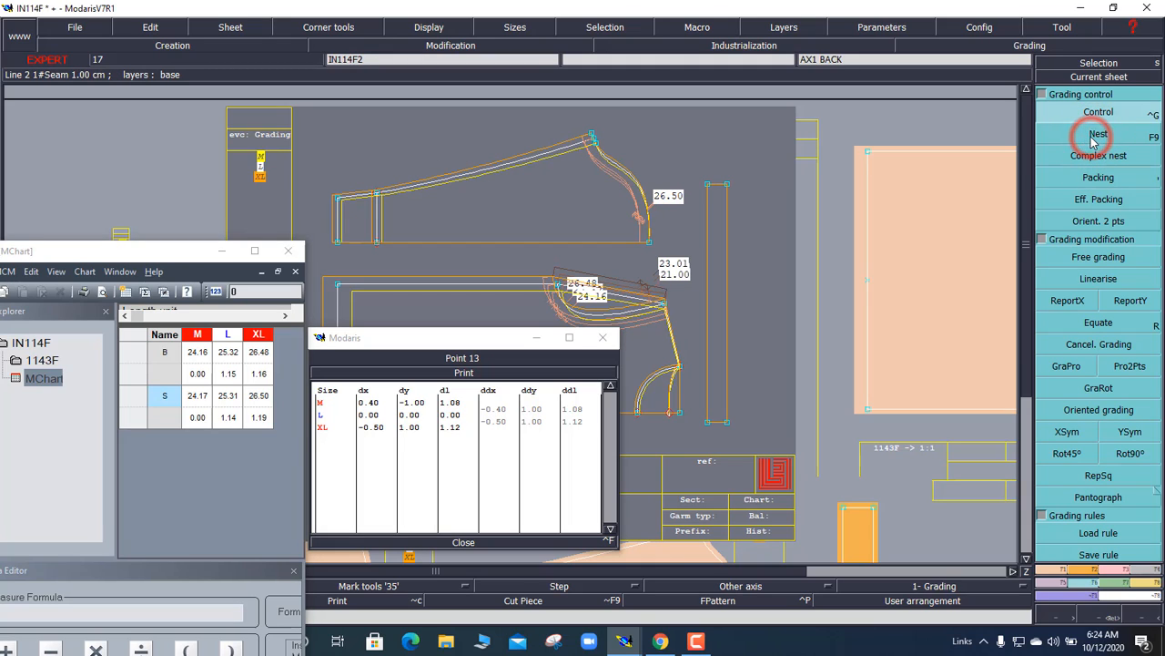
left_click(629, 196)
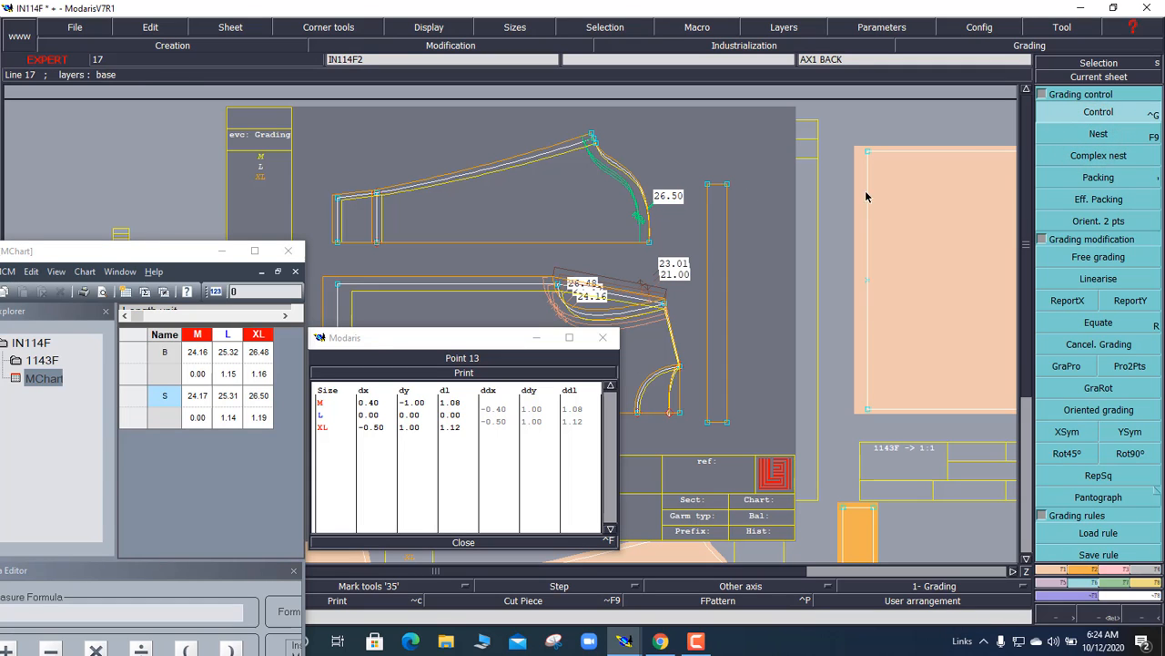
left_click(1089, 140)
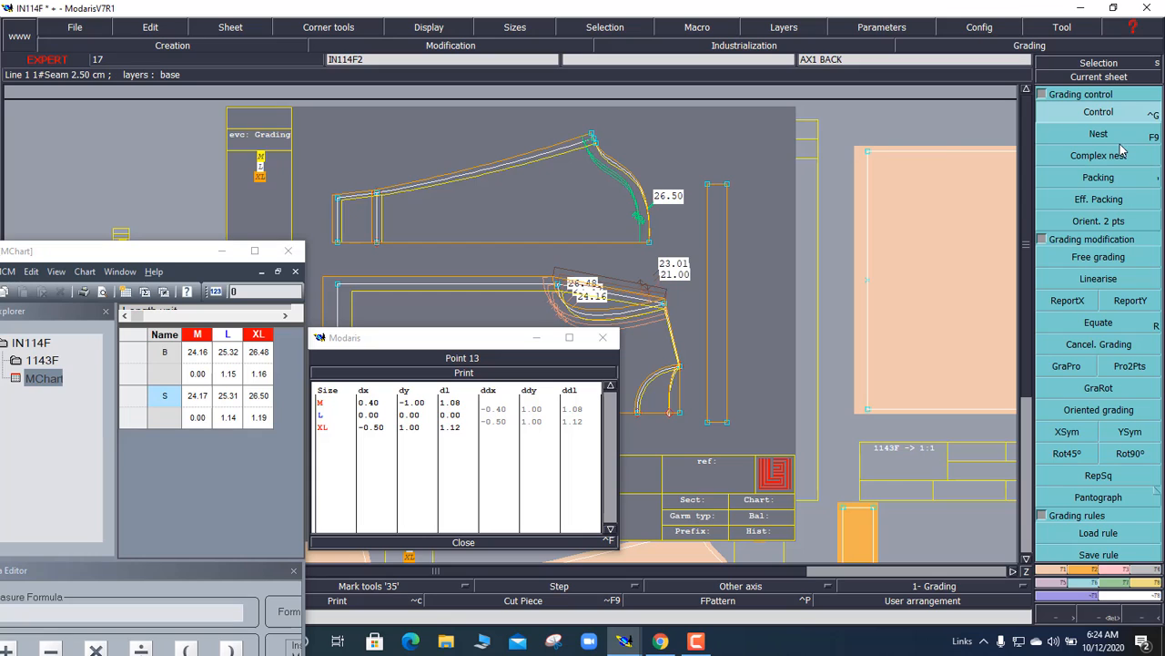
left_click(1059, 154)
left_click(1058, 138)
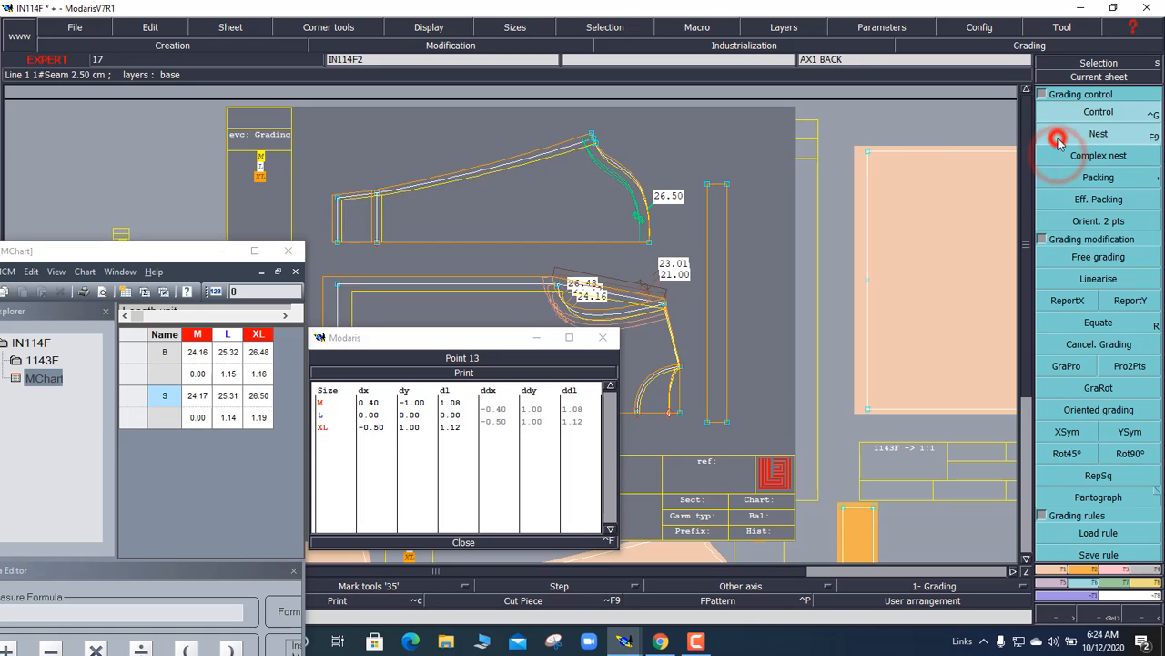
left_click(401, 160)
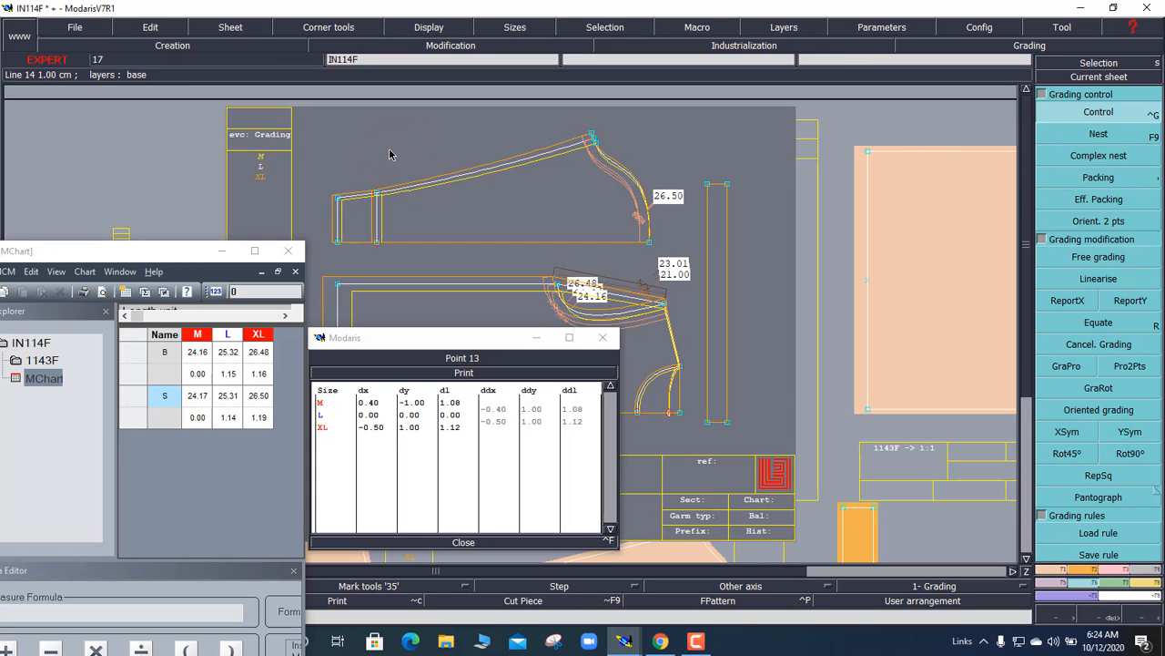
left_click(1068, 137)
left_click(1068, 136)
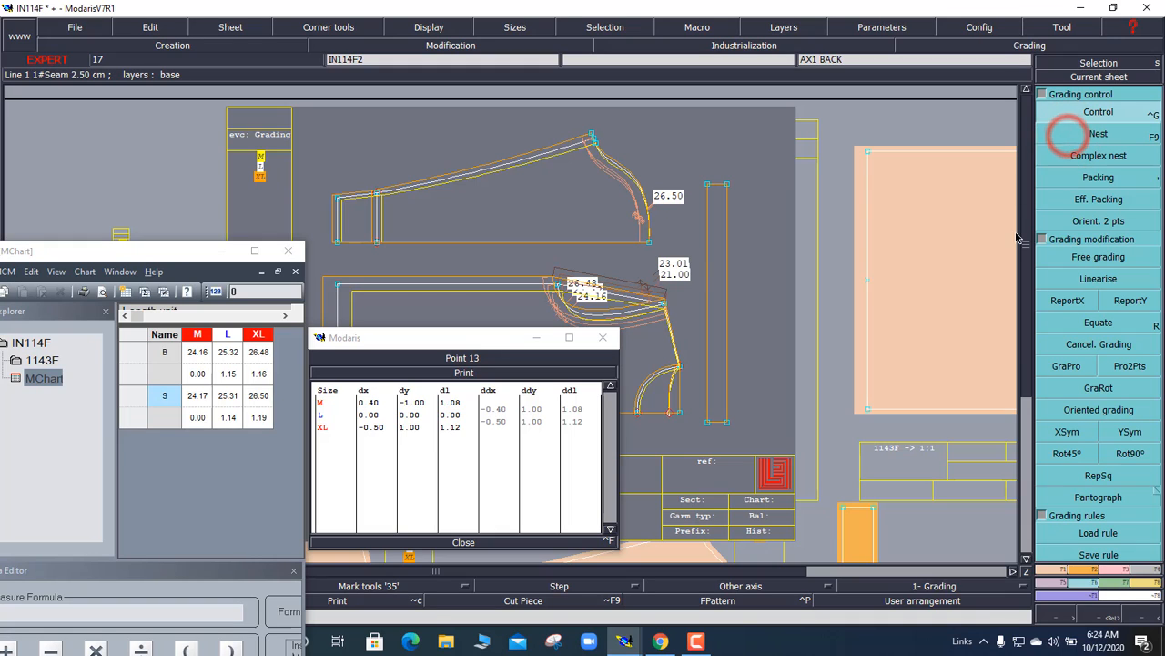
left_click(1074, 132)
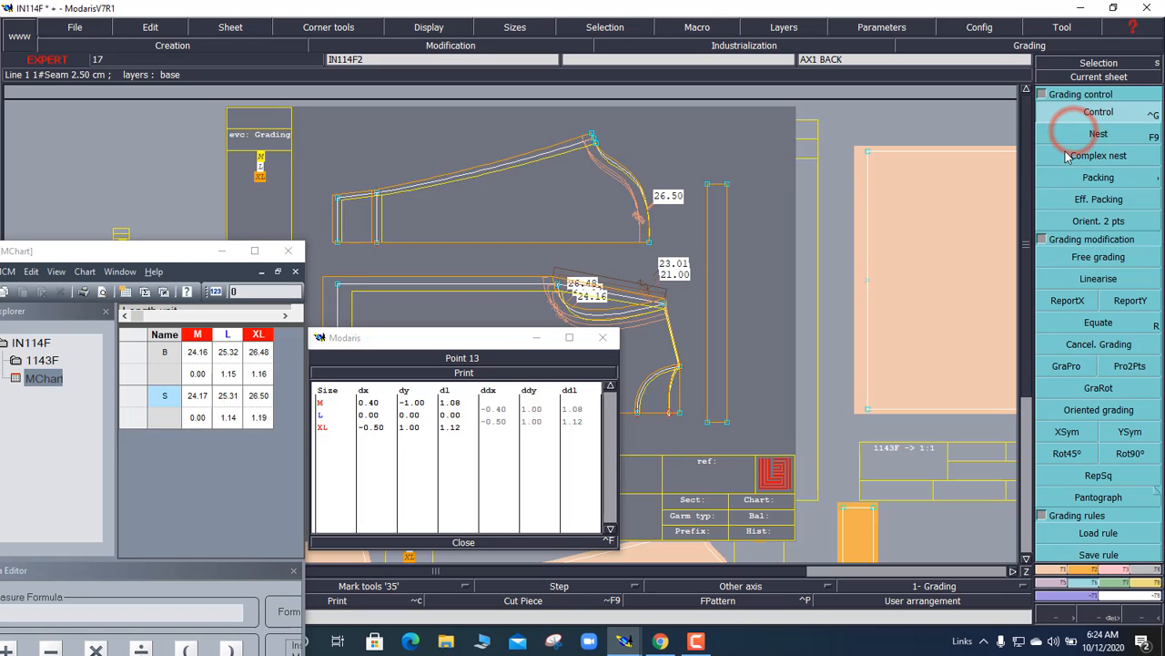
left_click(1065, 152)
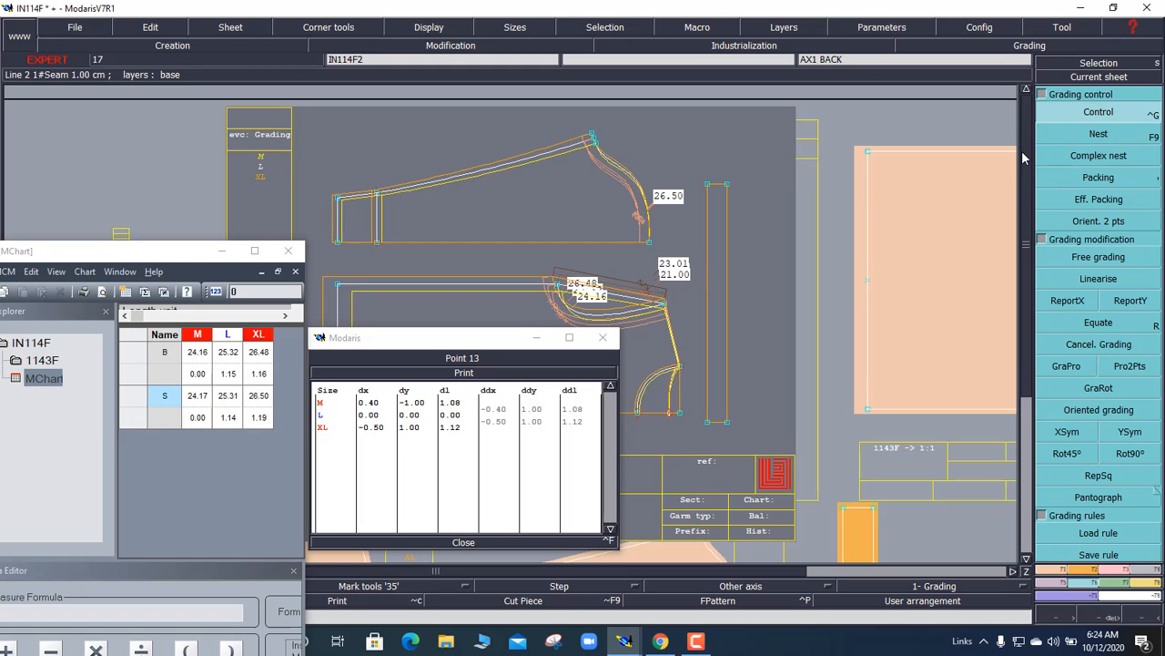
left_click(1075, 137)
left_click(1075, 137)
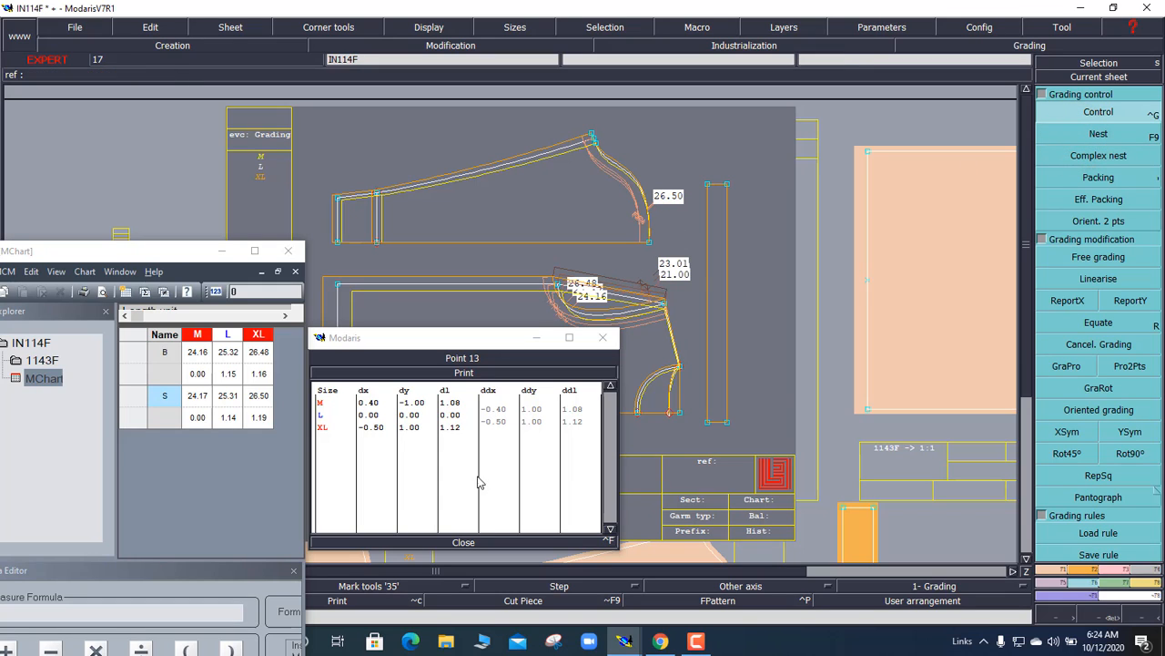
left_click(129, 353)
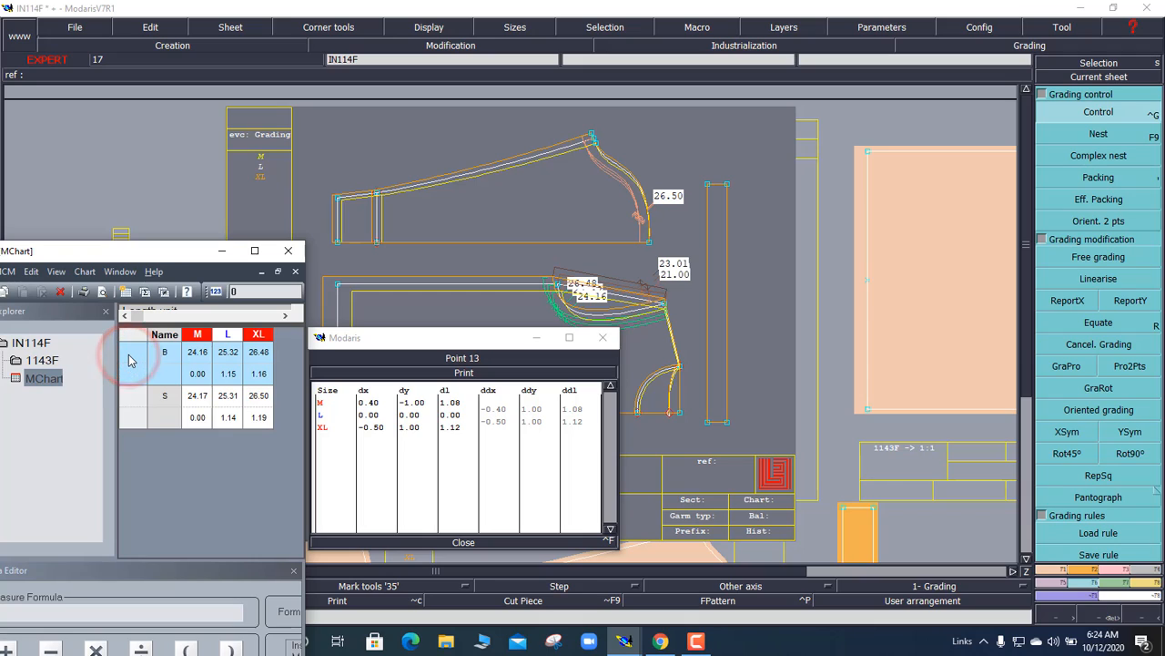
Step: Delete the old chart rows and add armhole section lengths 13.33/14.11/14.90 and 9.40/9.91/10.42
key("Delete")
key("Delete")
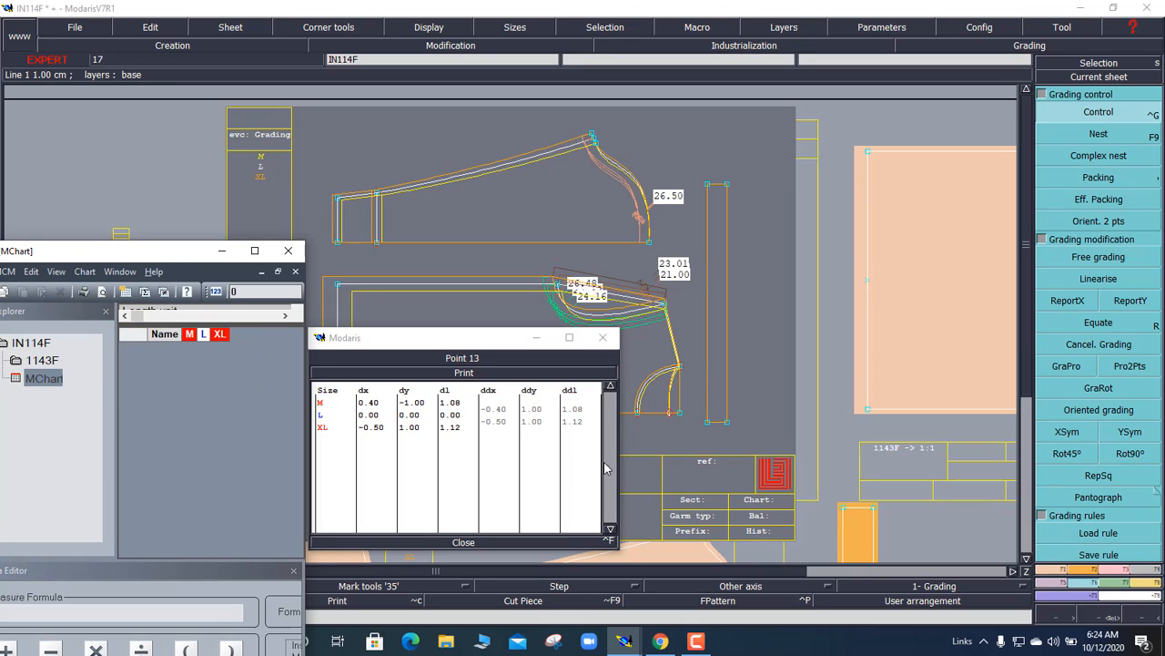
left_click(643, 388)
left_click(684, 451)
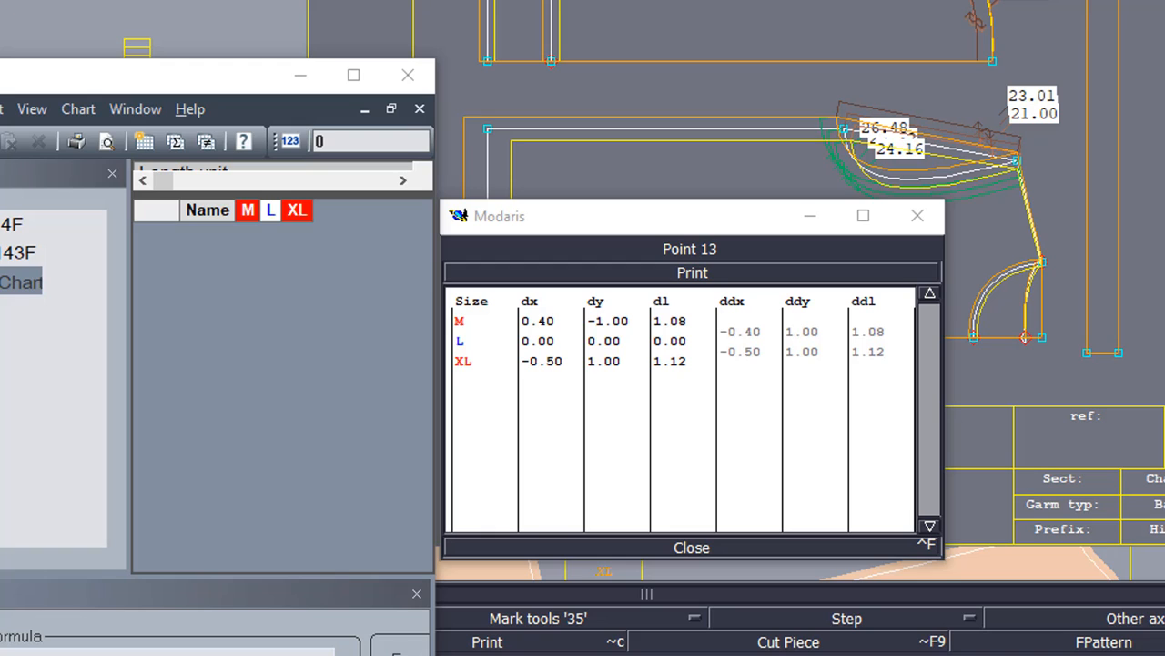
left_click(975, 292)
left_click(1067, 396)
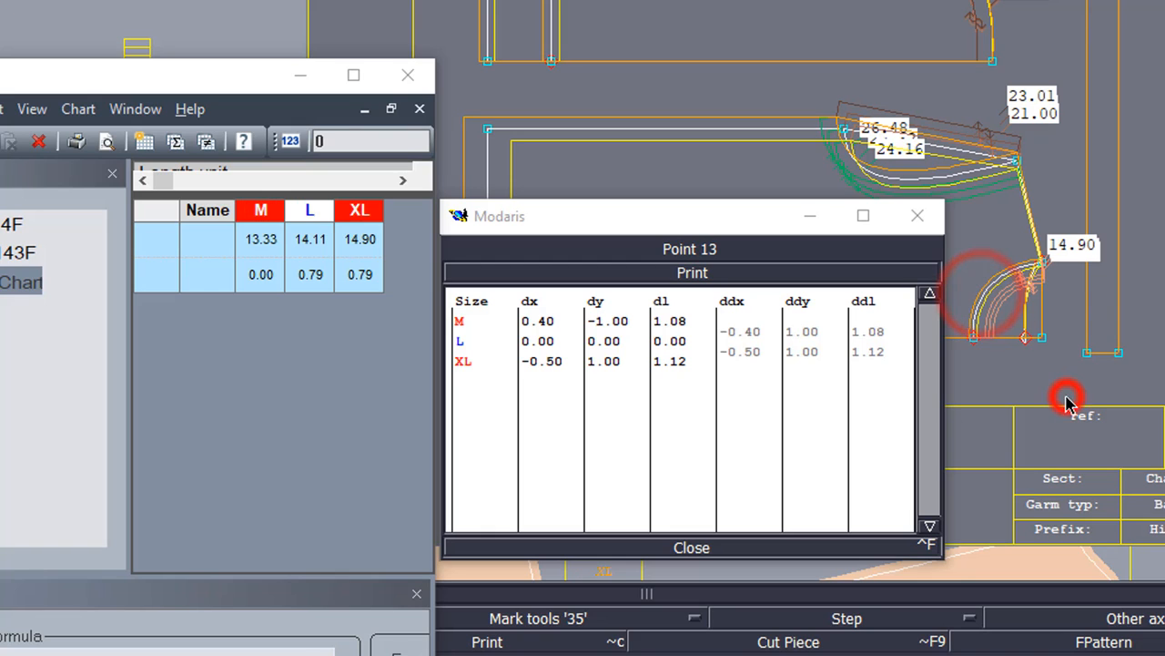
left_click(1025, 318)
left_click(1132, 369)
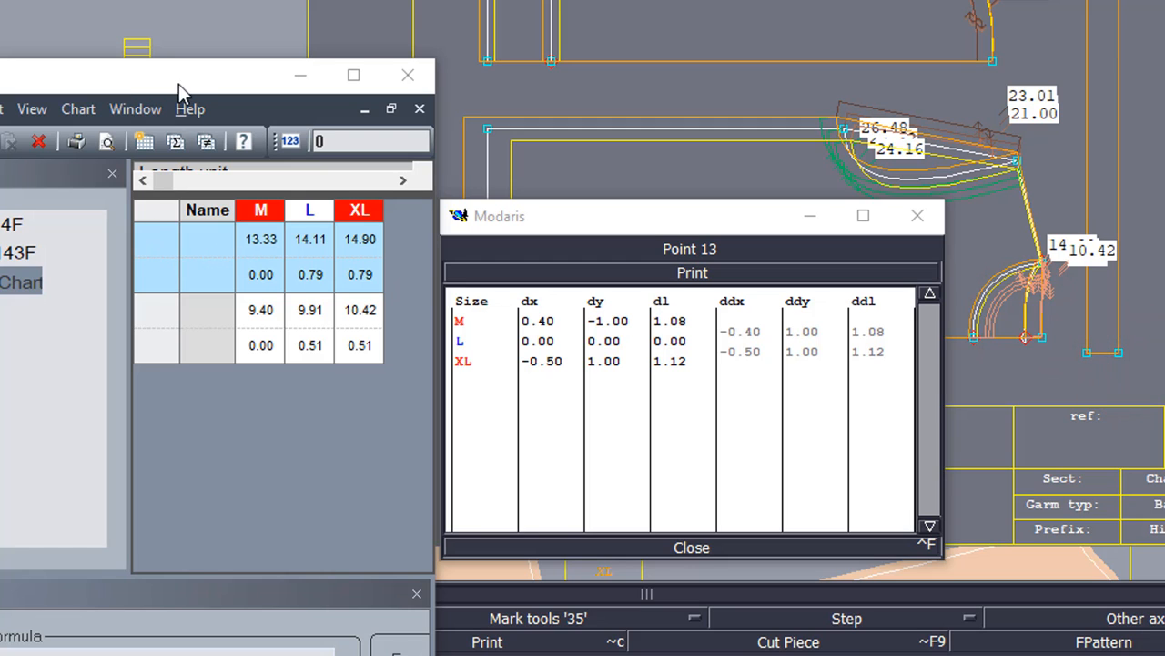
left_click_drag(179, 83, 247, 7)
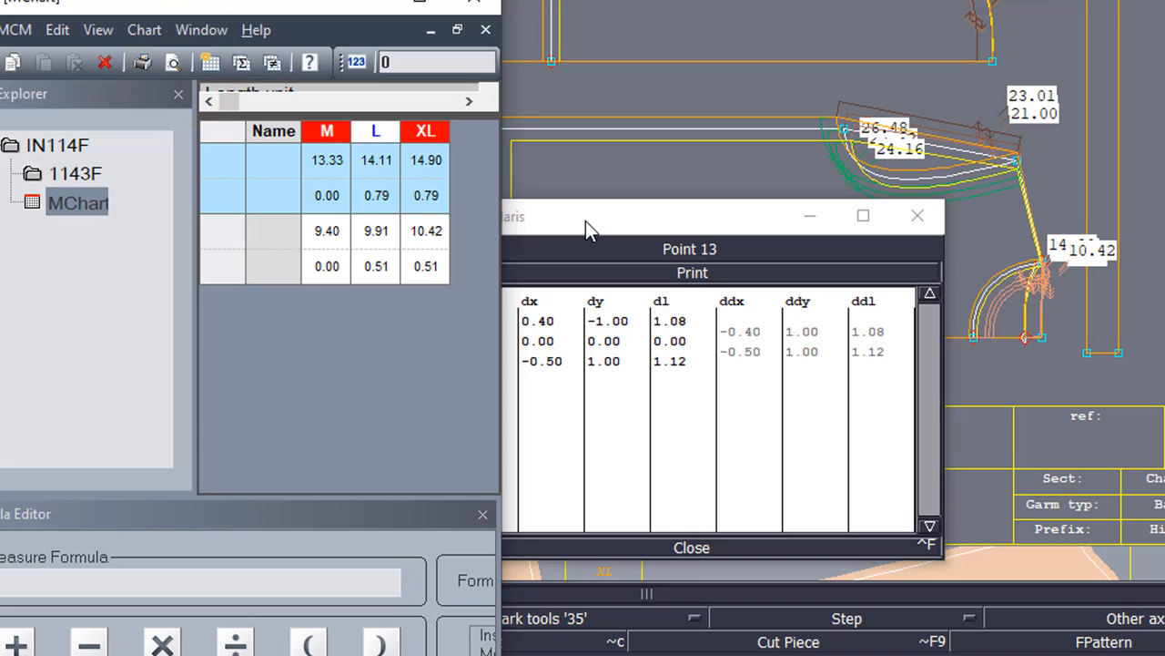
left_click_drag(586, 220, 891, 187)
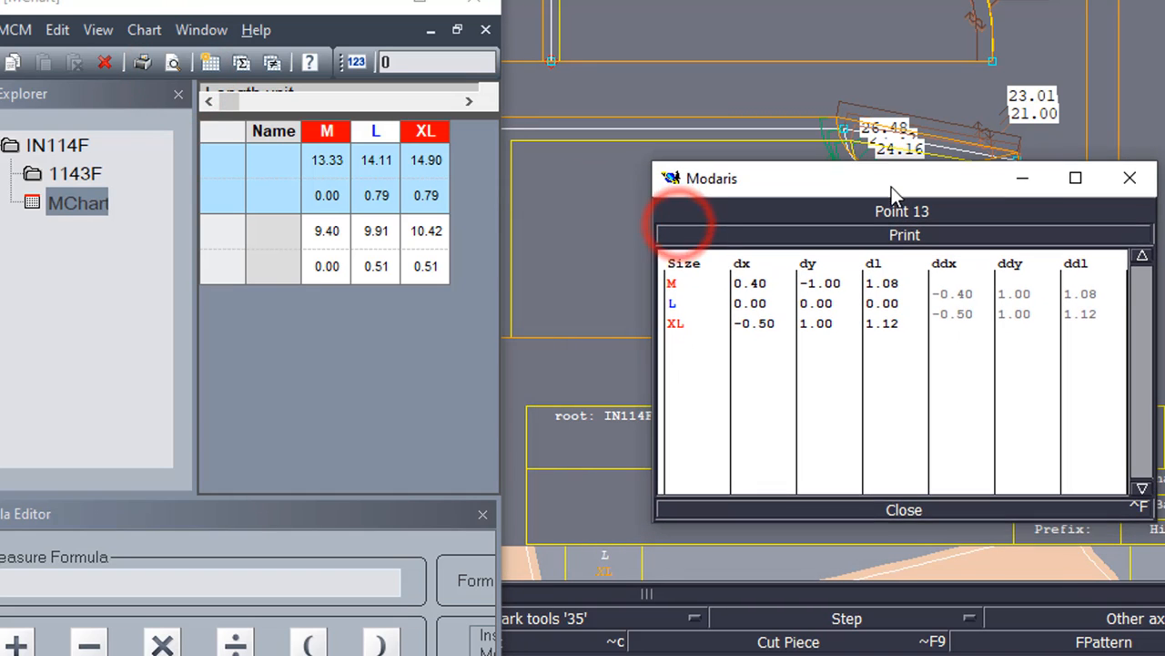
Step: Add a NONAME+NONAME_2 chart row summing the armhole sections to 22.73/24.02/25.32
left_click(903, 508)
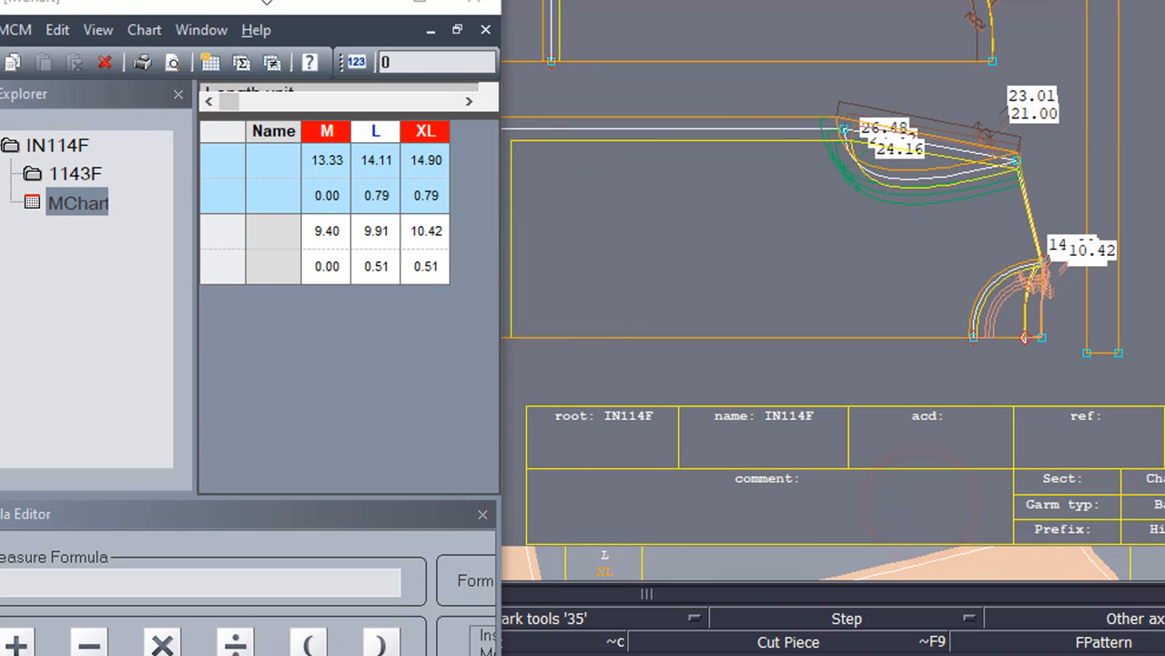
left_click_drag(267, 0, 366, 0)
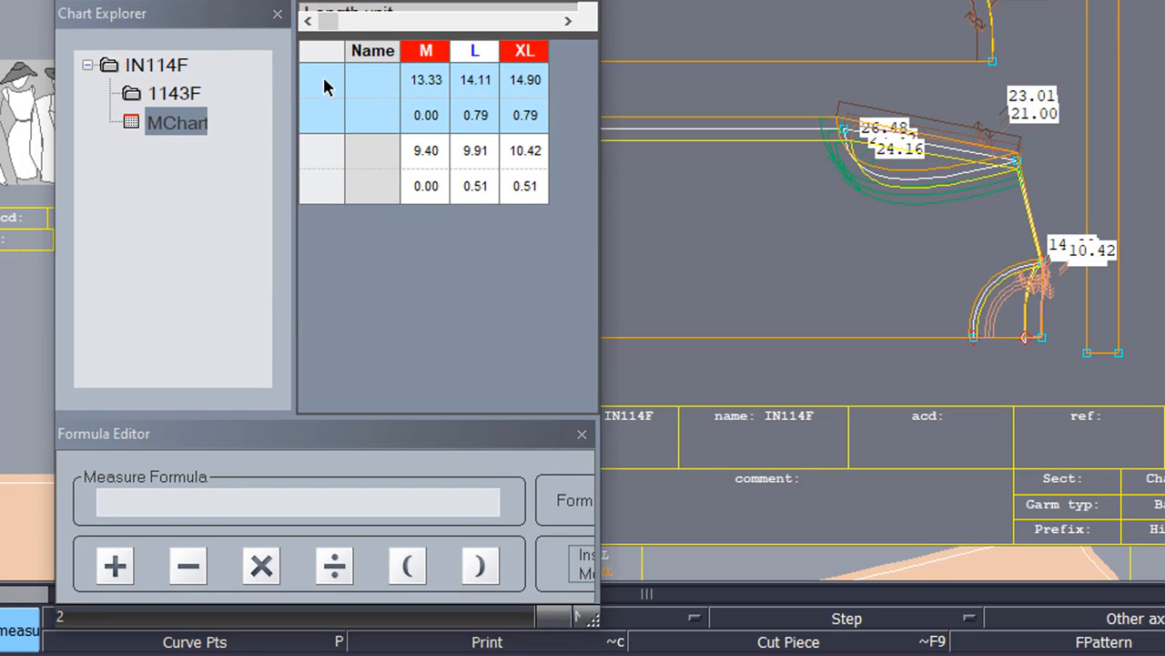
left_click(326, 87)
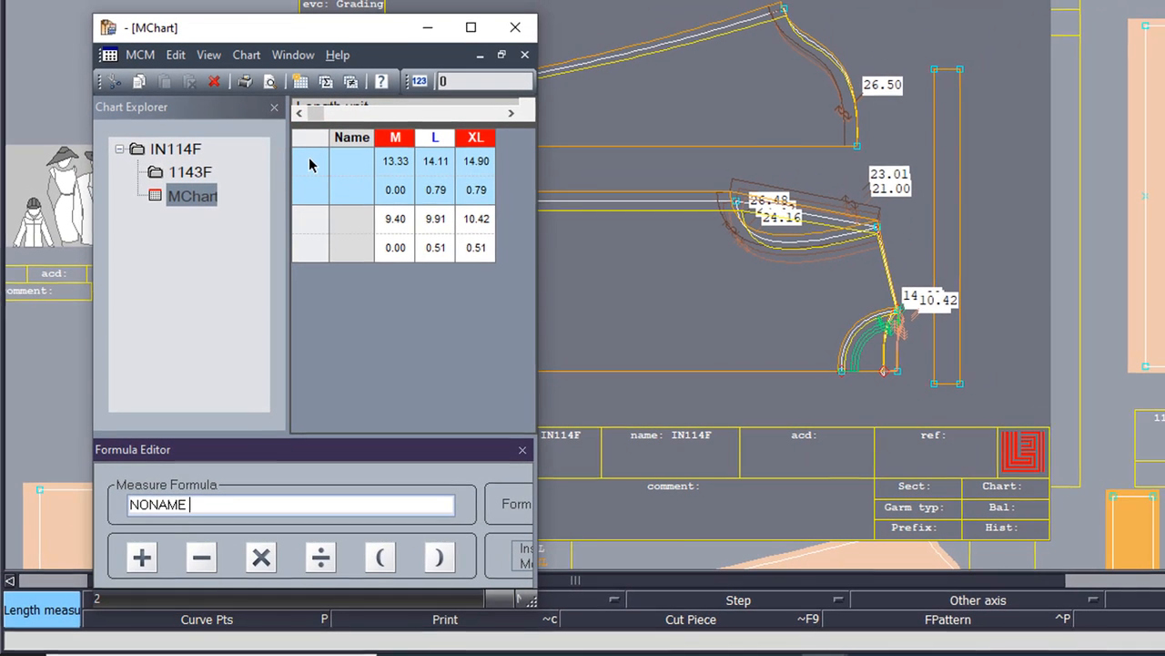
left_click(142, 558)
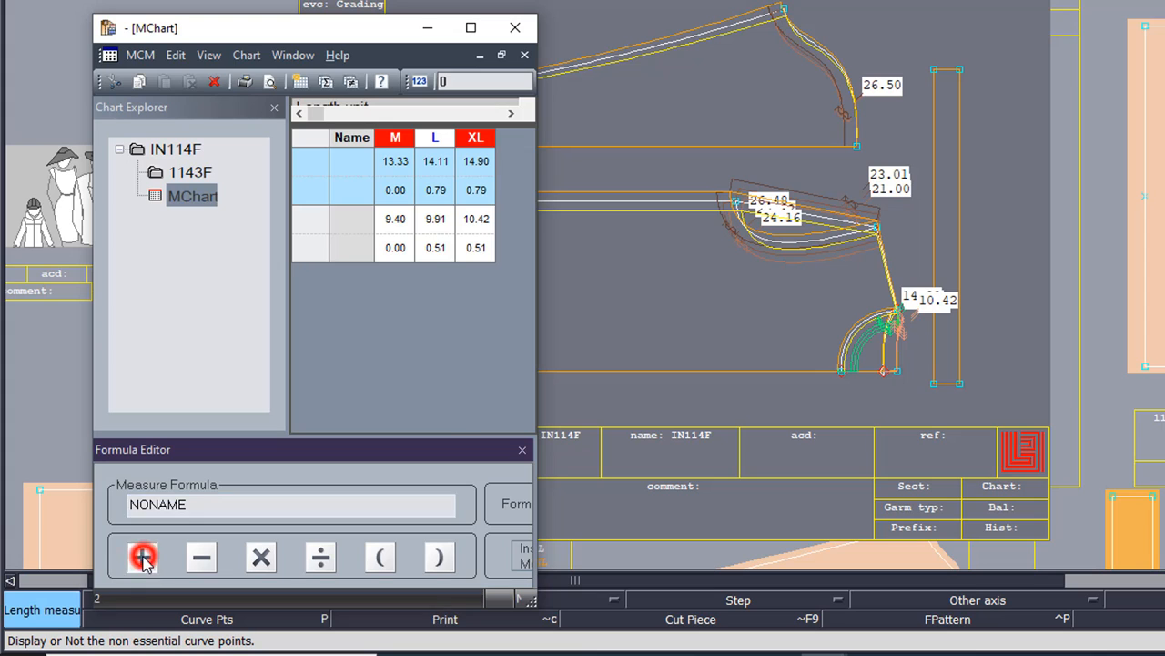
left_click(319, 219)
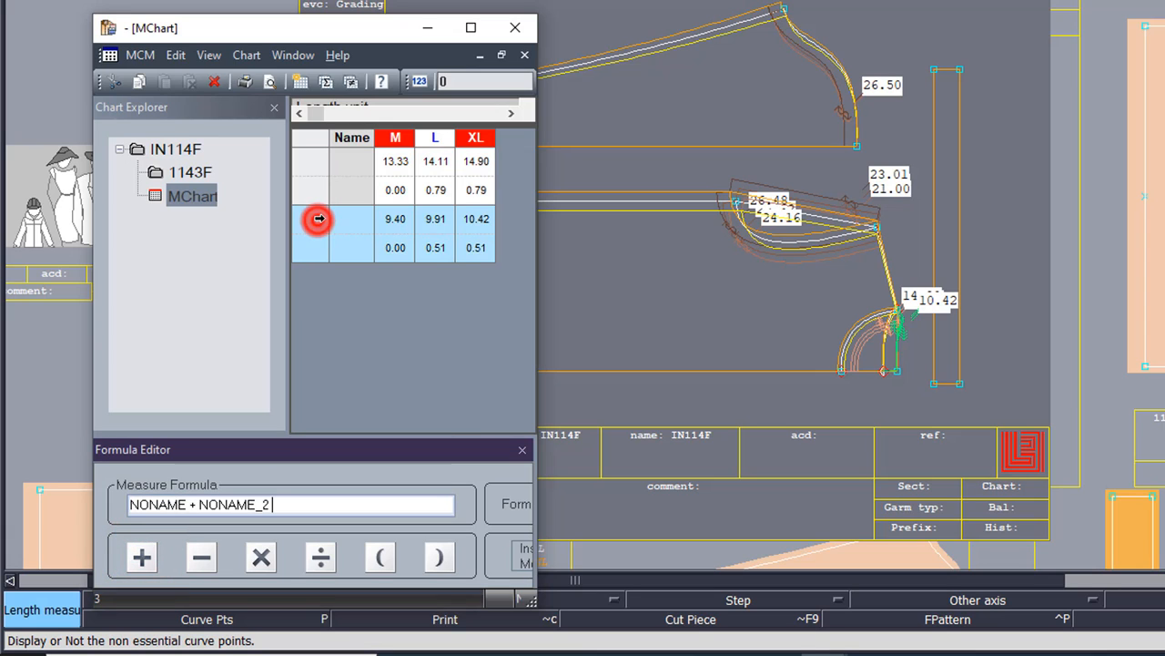
key("Return")
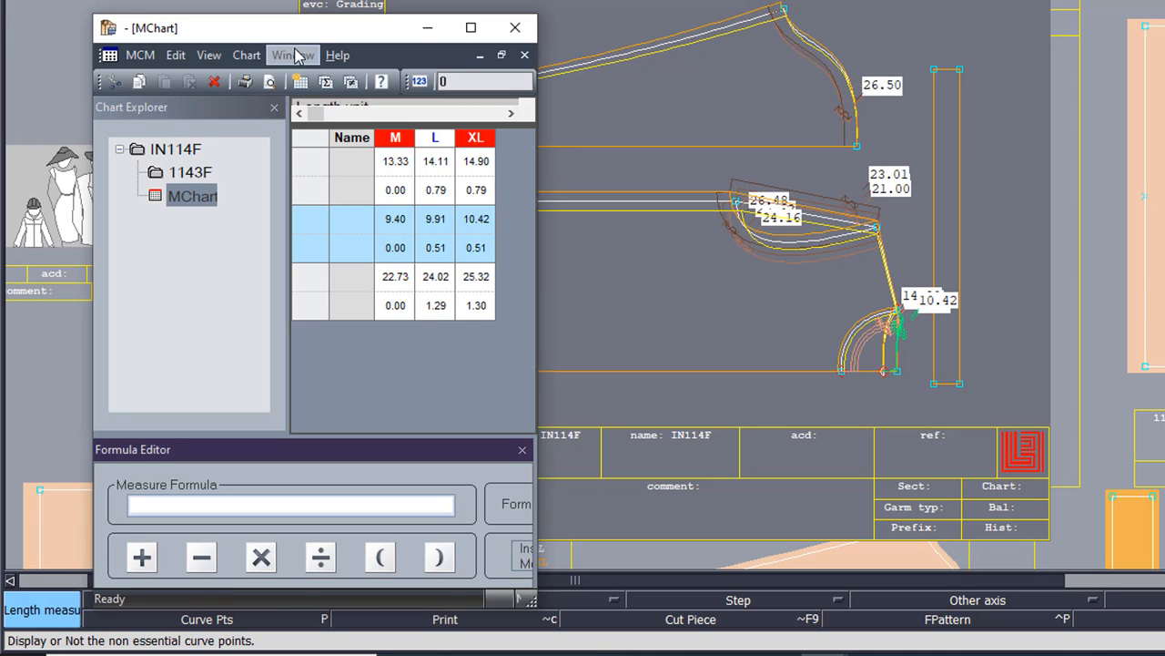
left_click_drag(278, 27, 213, 29)
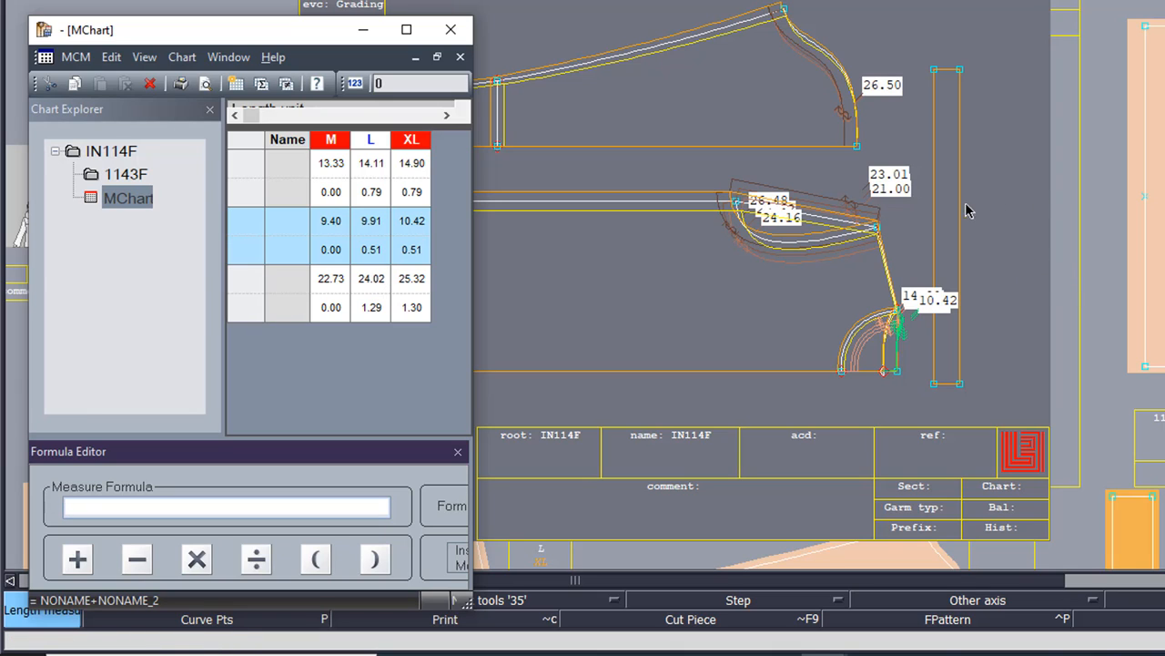
Step: Add the rib's 48.00 vertical edge length to the chart and show Point 20's grading values
left_click(935, 211)
left_click(1003, 226)
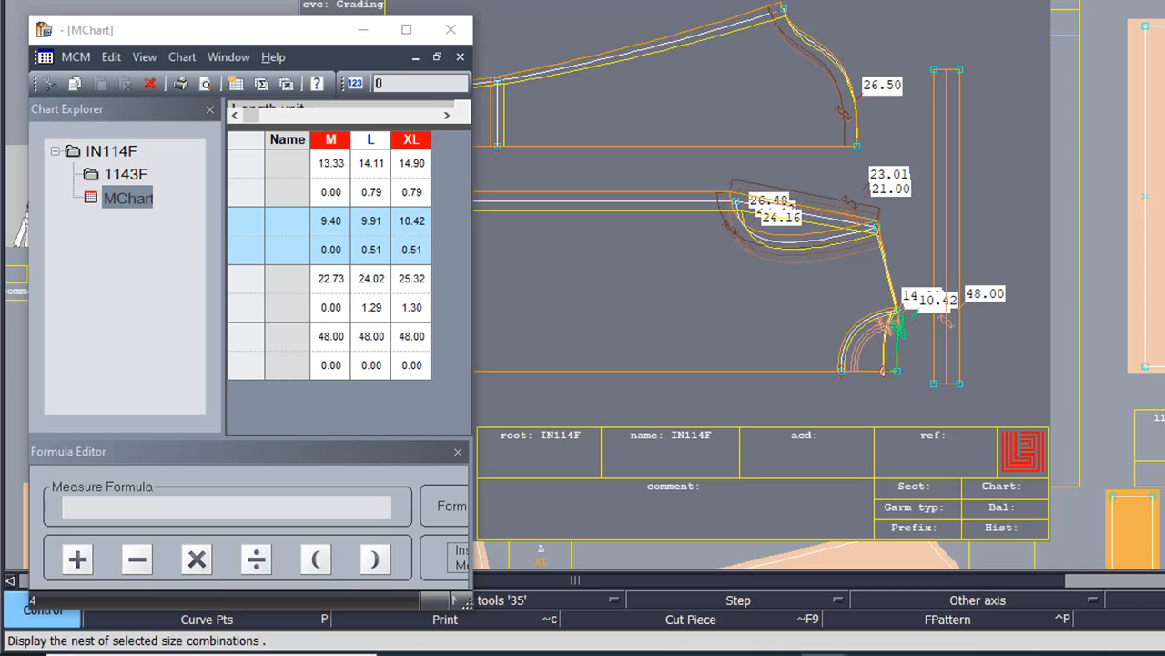
left_click(937, 80)
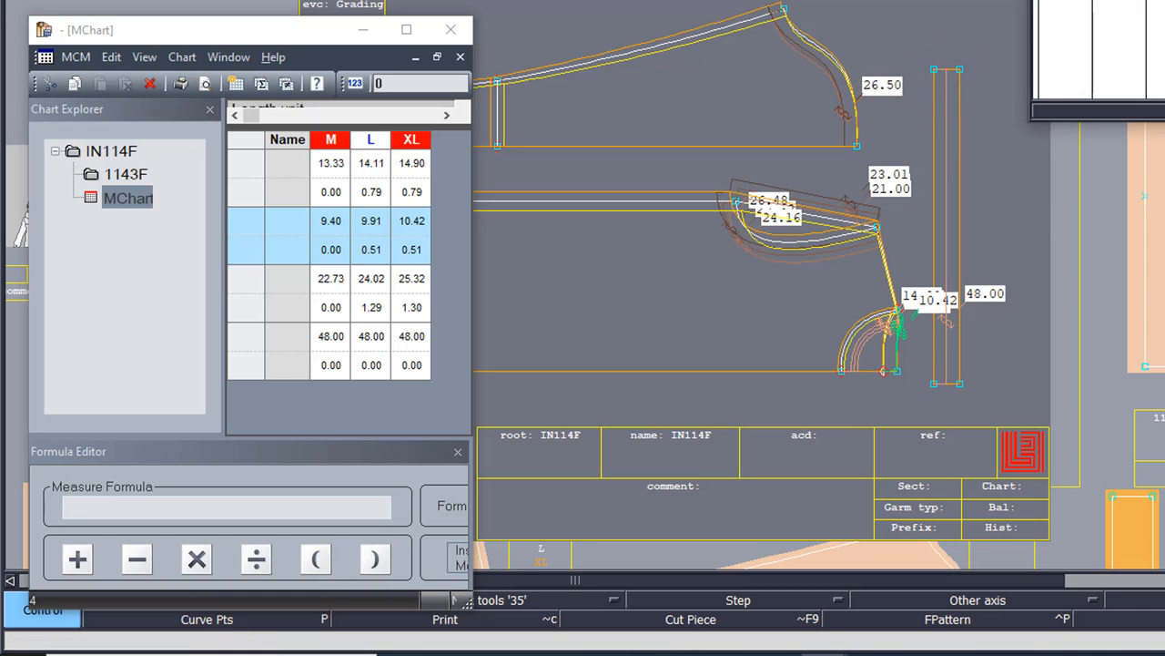
left_click_drag(1164, 2, 687, 259)
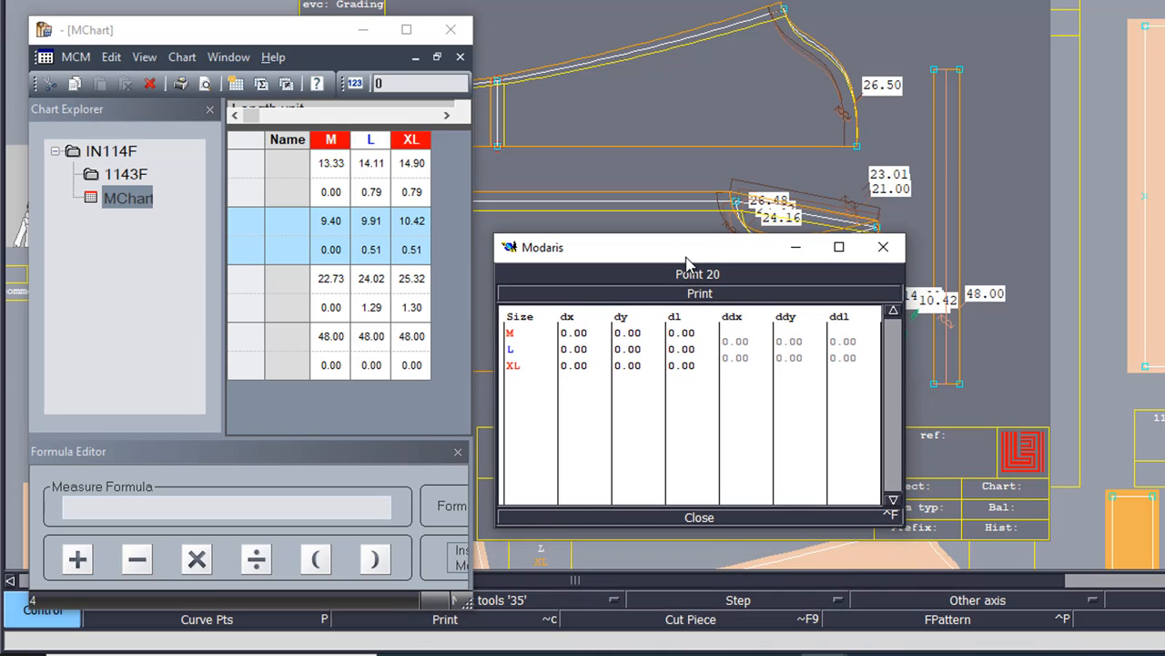
Step: Enter a 2.6 ddy grade on rib Point 20 so the rib reads 45.40/48.00/50.60
left_click(794, 344)
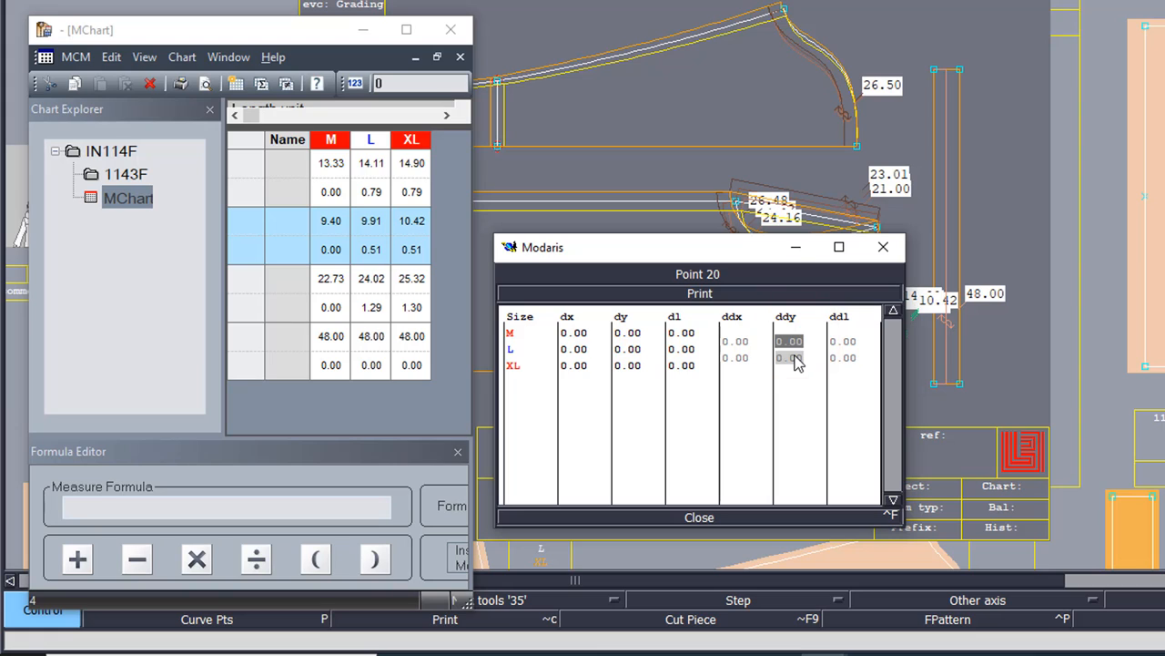
type("2.6")
key("Return")
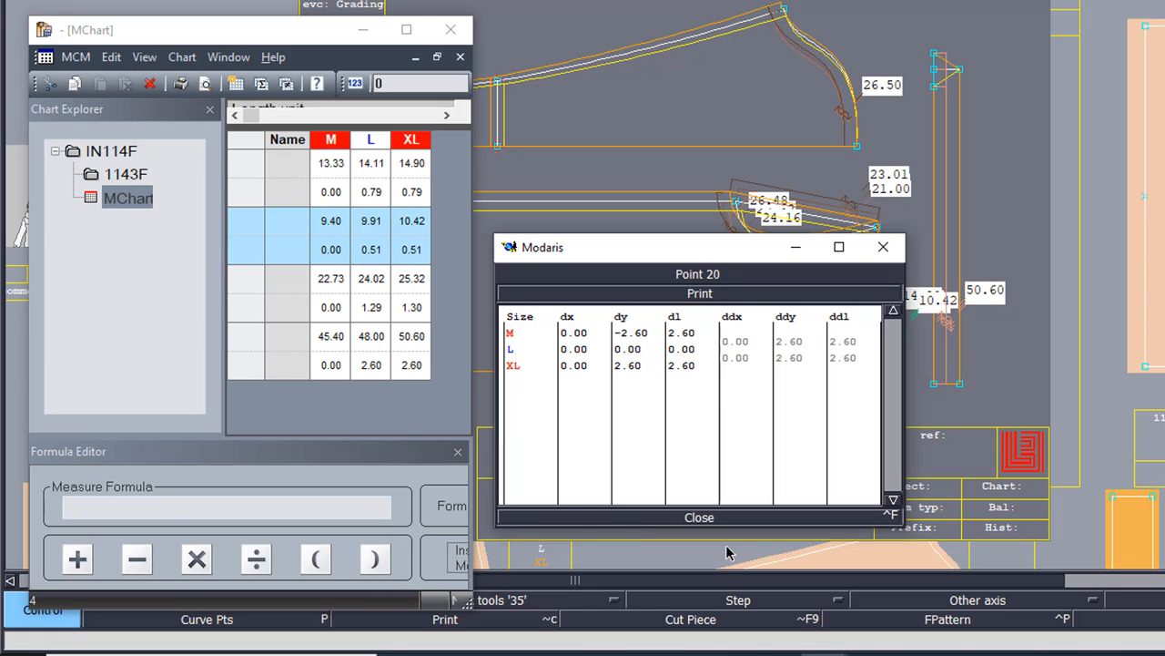
left_click(692, 518)
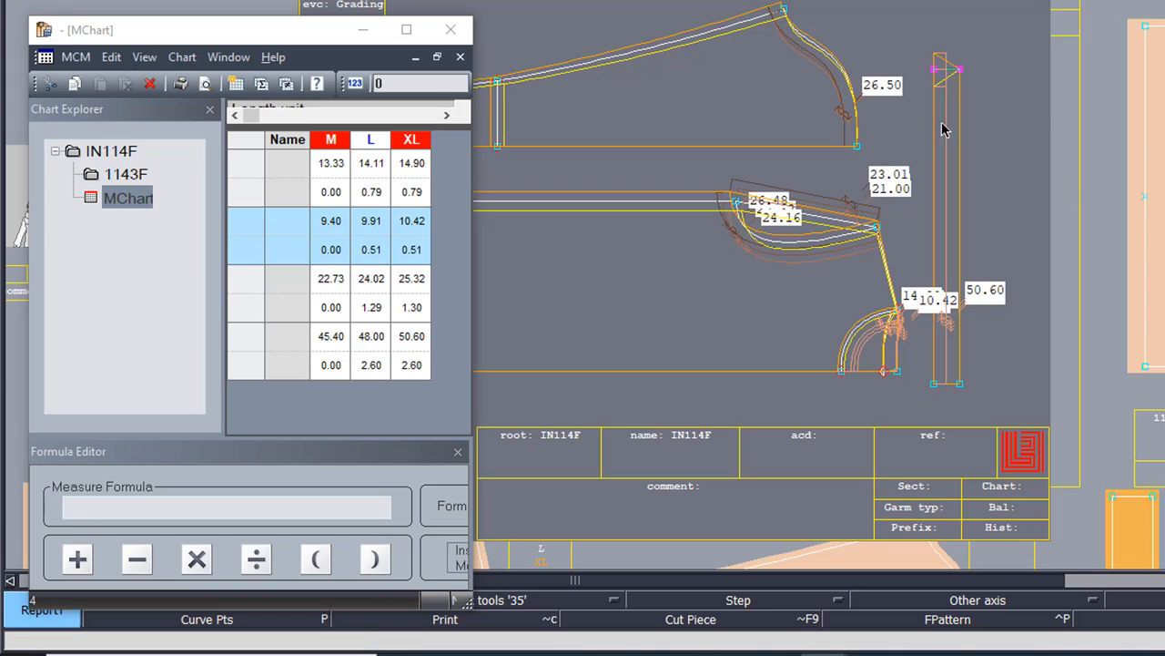
left_click(936, 75)
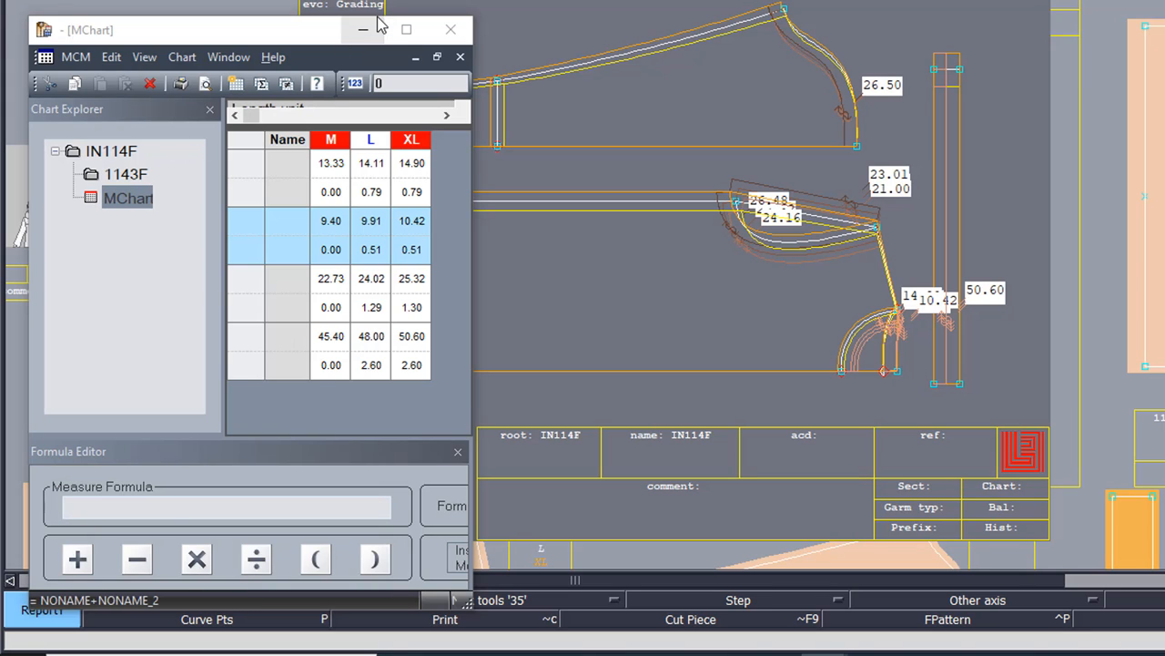
left_click(82, 57)
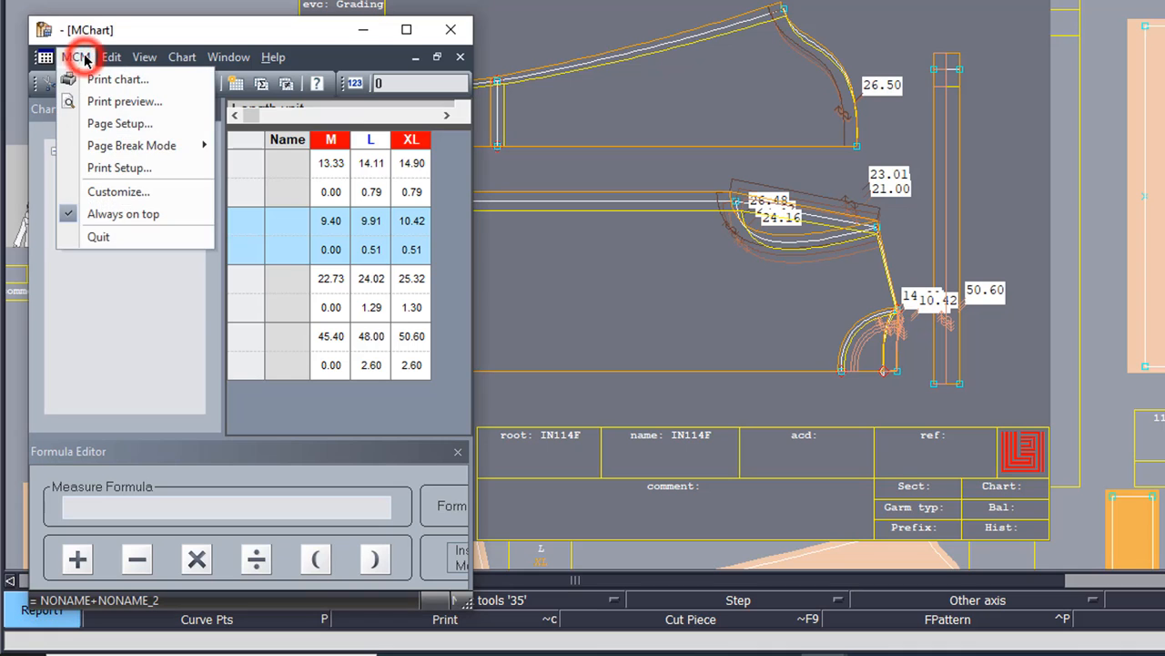
mouse_move(111, 56)
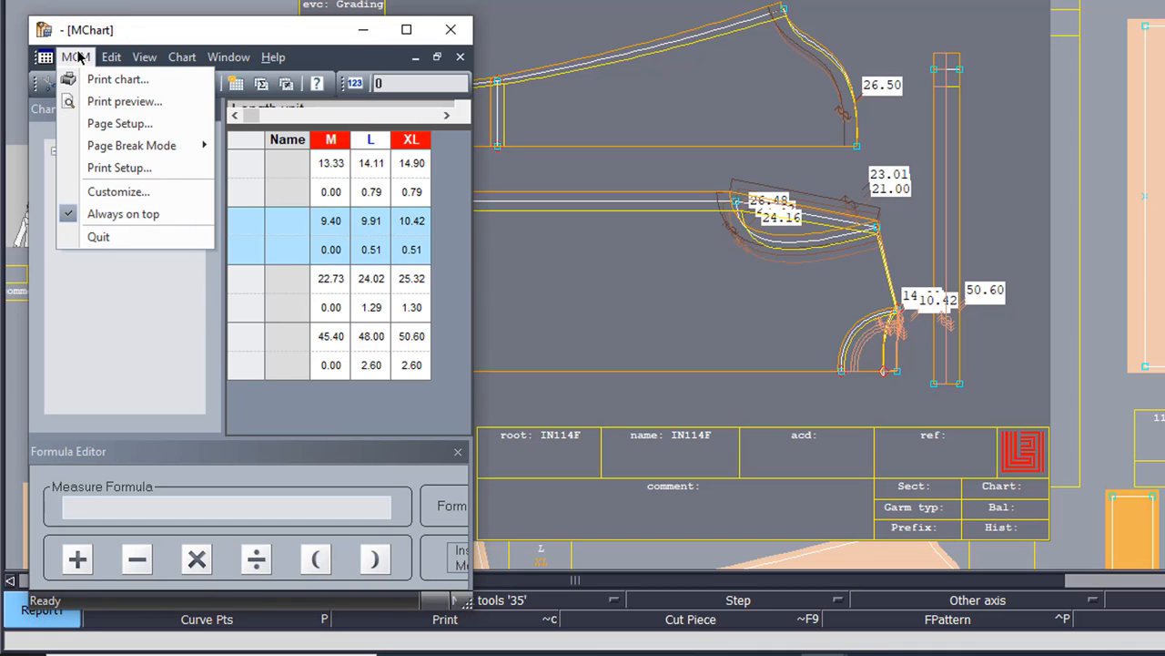
left_click(124, 193)
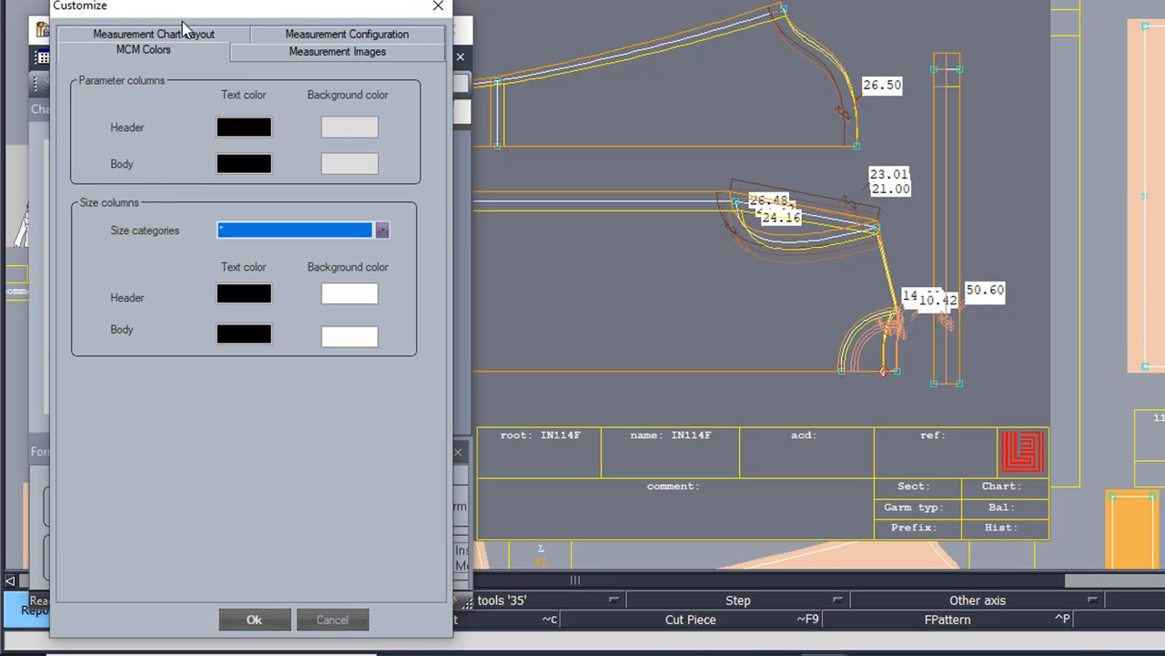
left_click(137, 36)
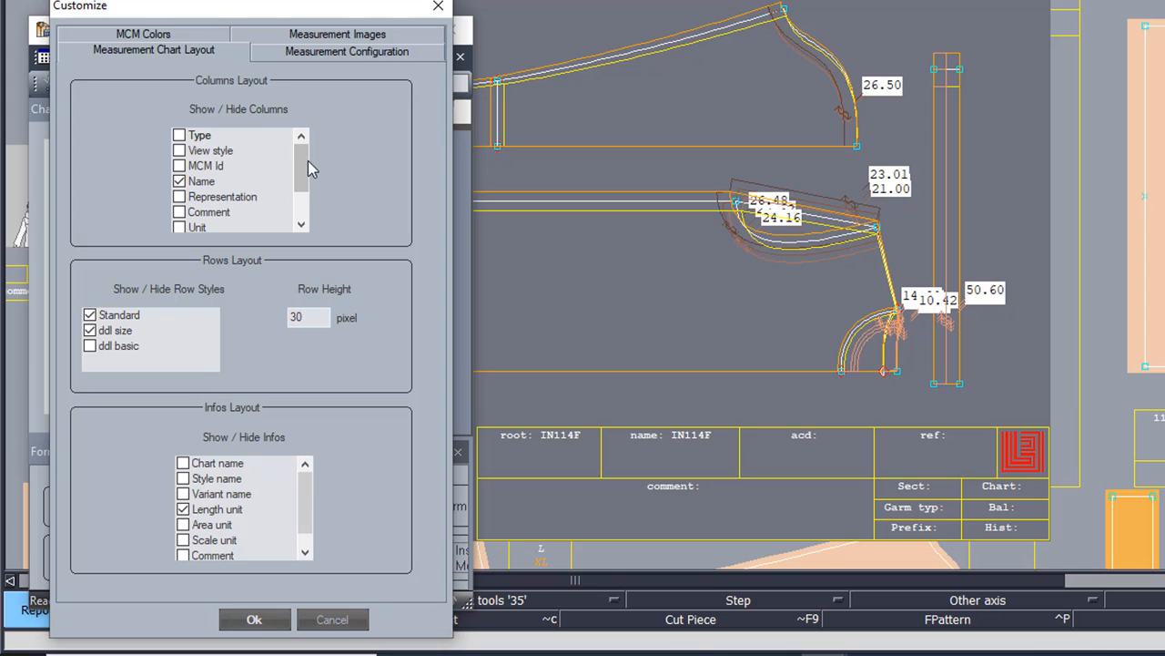
mouse_move(306, 169)
left_mouse_down()
mouse_move(306, 187)
mouse_move(310, 173)
left_mouse_up()
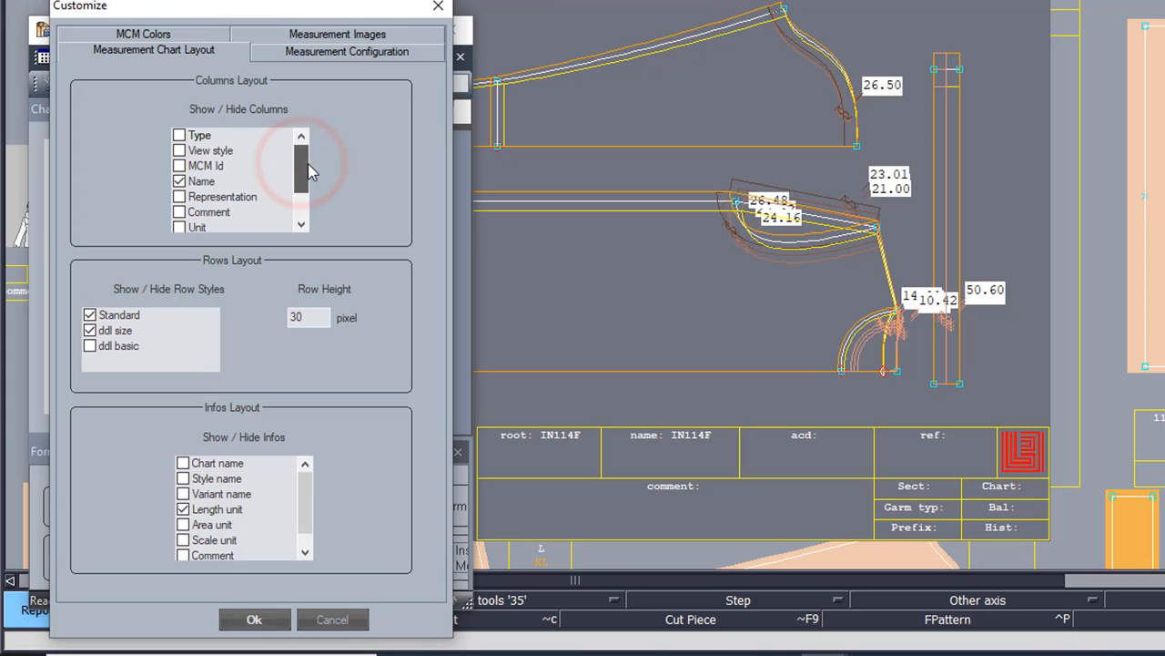
left_click(188, 184)
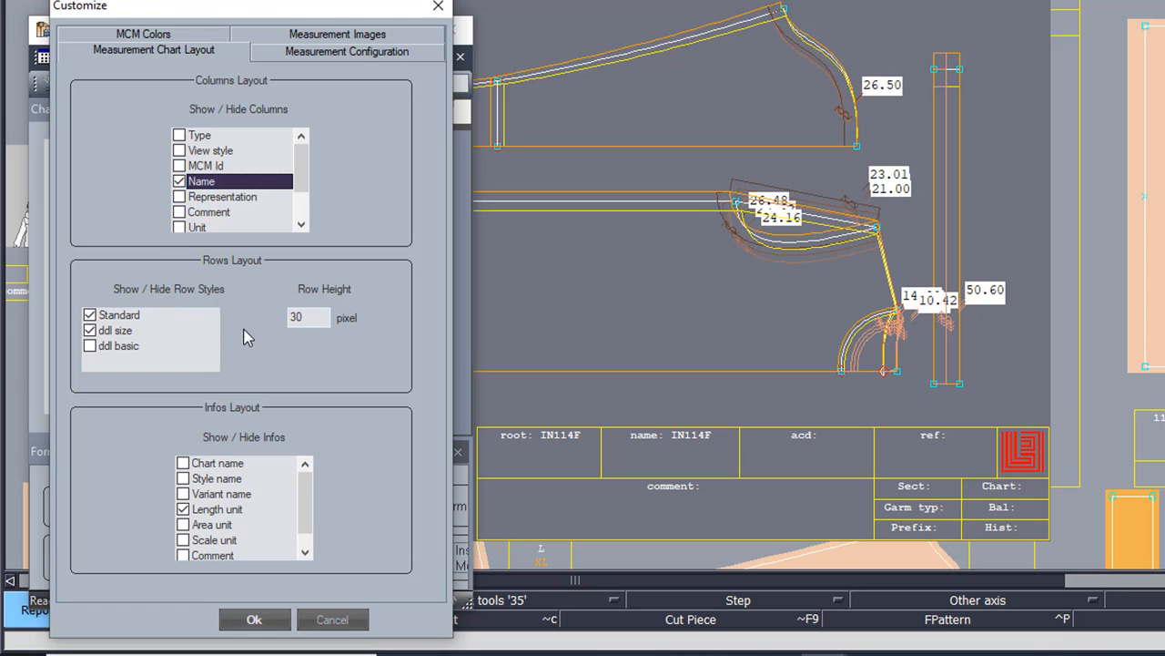
left_click(316, 321)
left_click(89, 326)
left_click(89, 330)
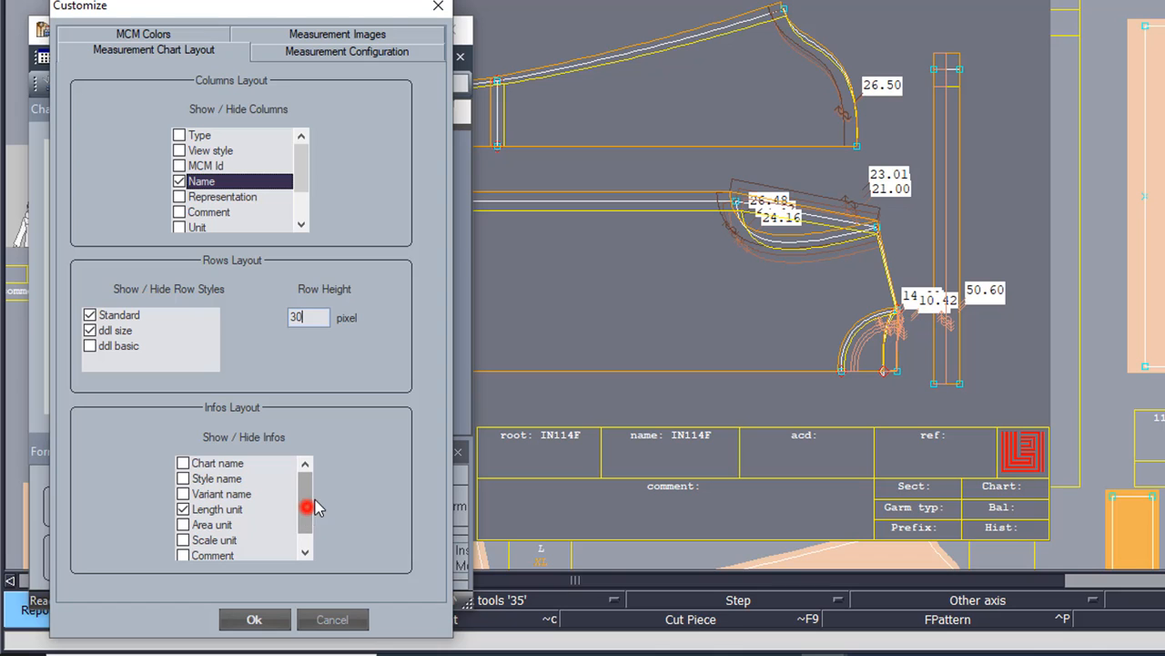
mouse_move(307, 485)
left_mouse_down()
mouse_move(314, 509)
mouse_move(305, 488)
left_mouse_up()
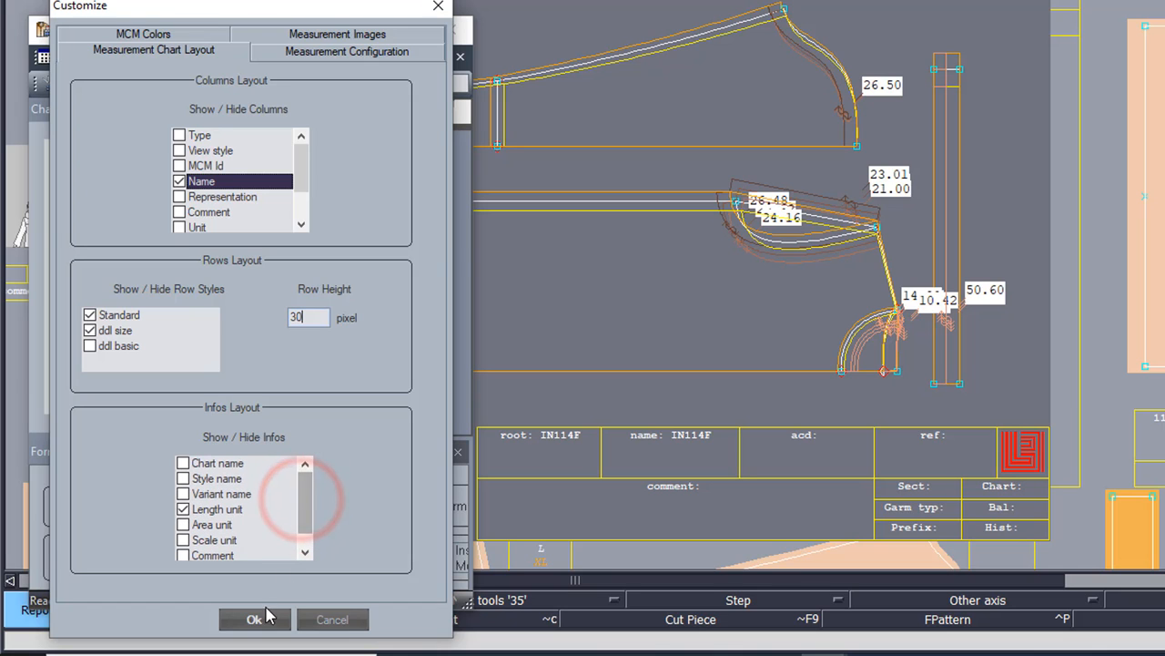
left_click(265, 616)
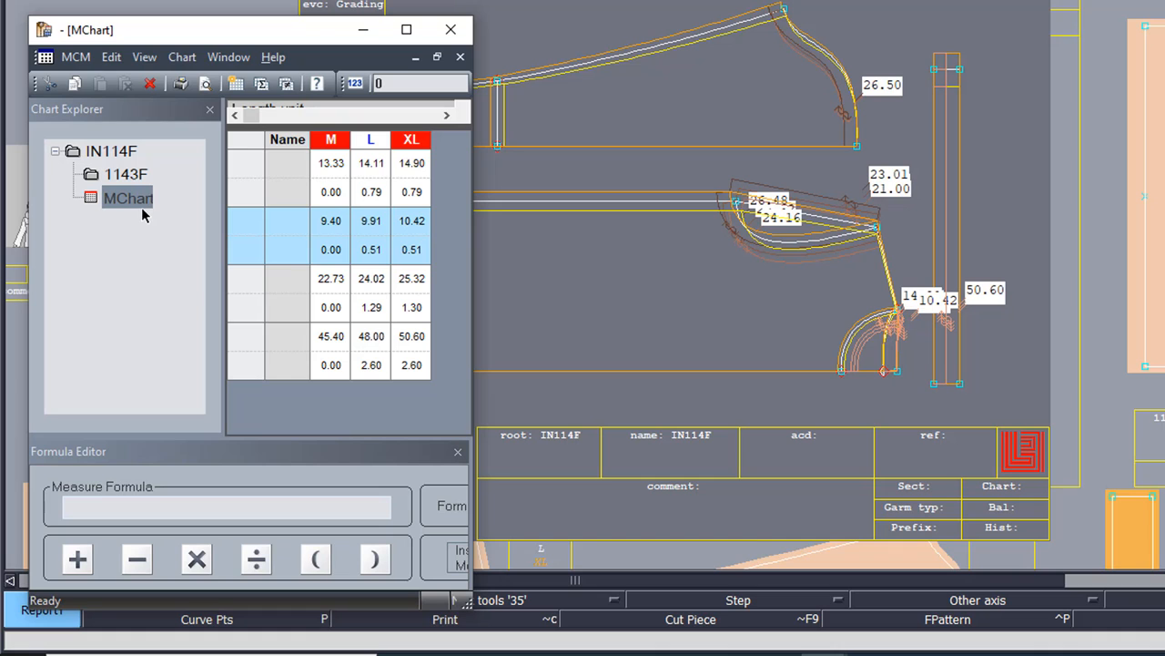
Step: Close the measurement chart and centre the view on the IN114F sheet's lower piece
left_click(452, 30)
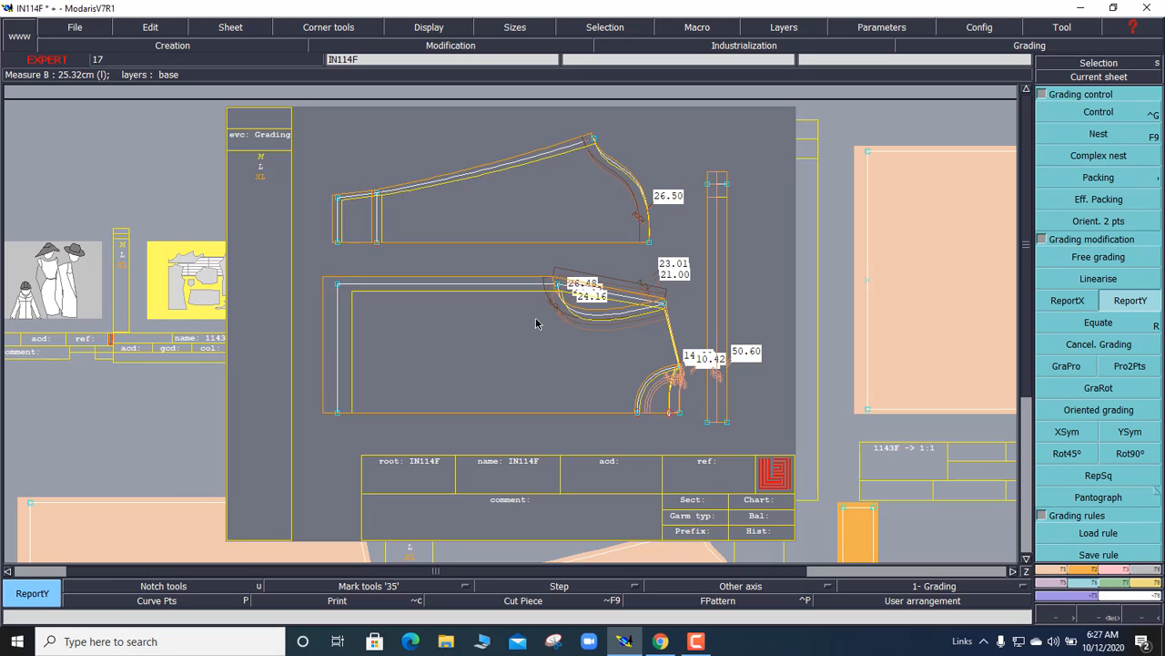
key("j")
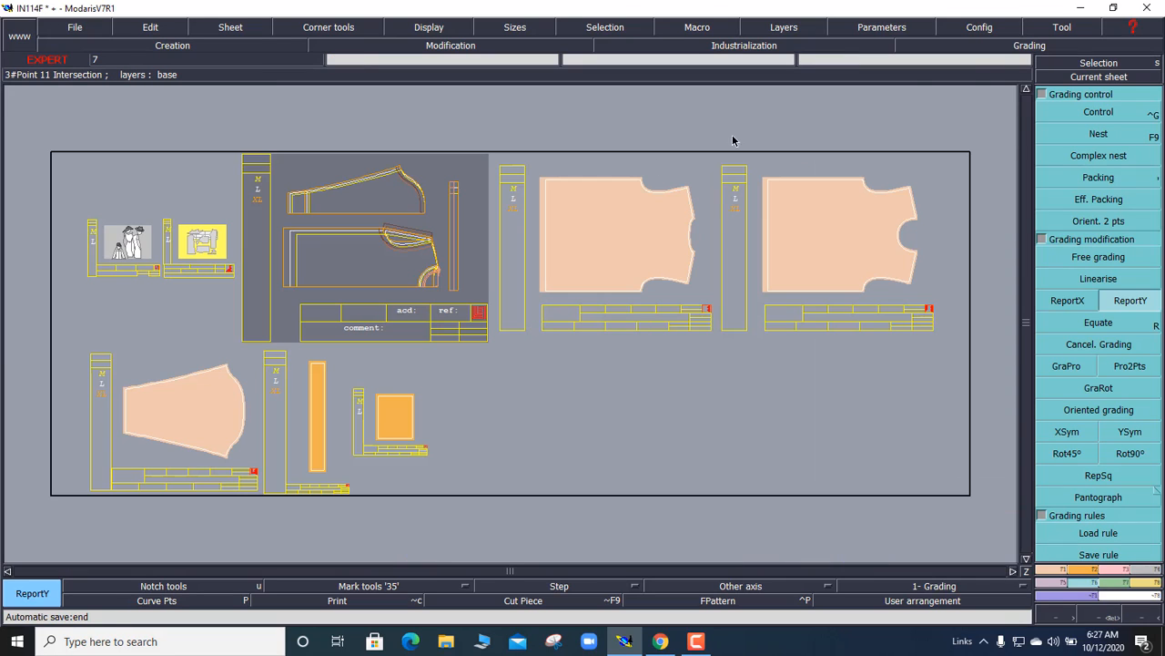
left_click(1099, 76)
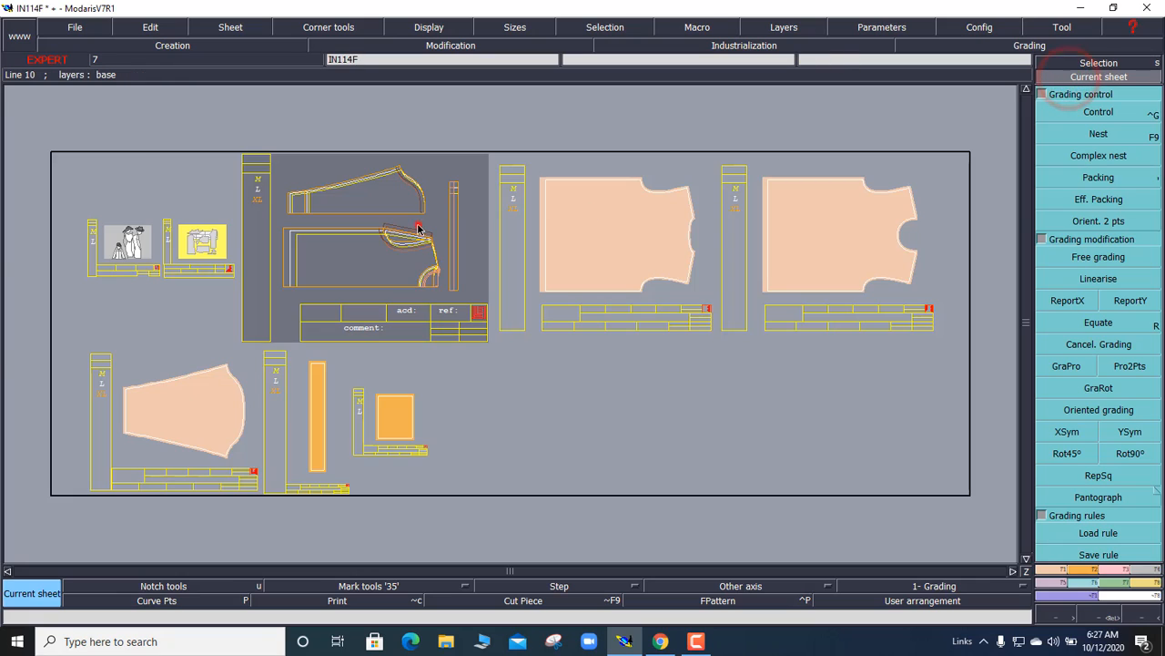
left_click(325, 204)
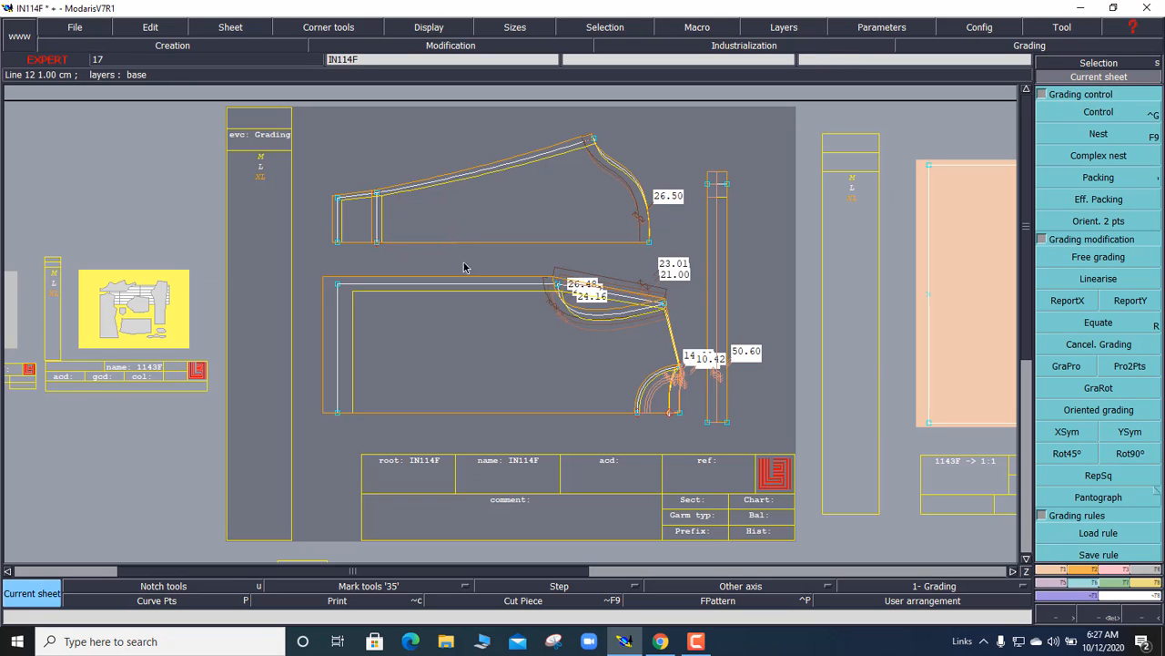
left_click(337, 417)
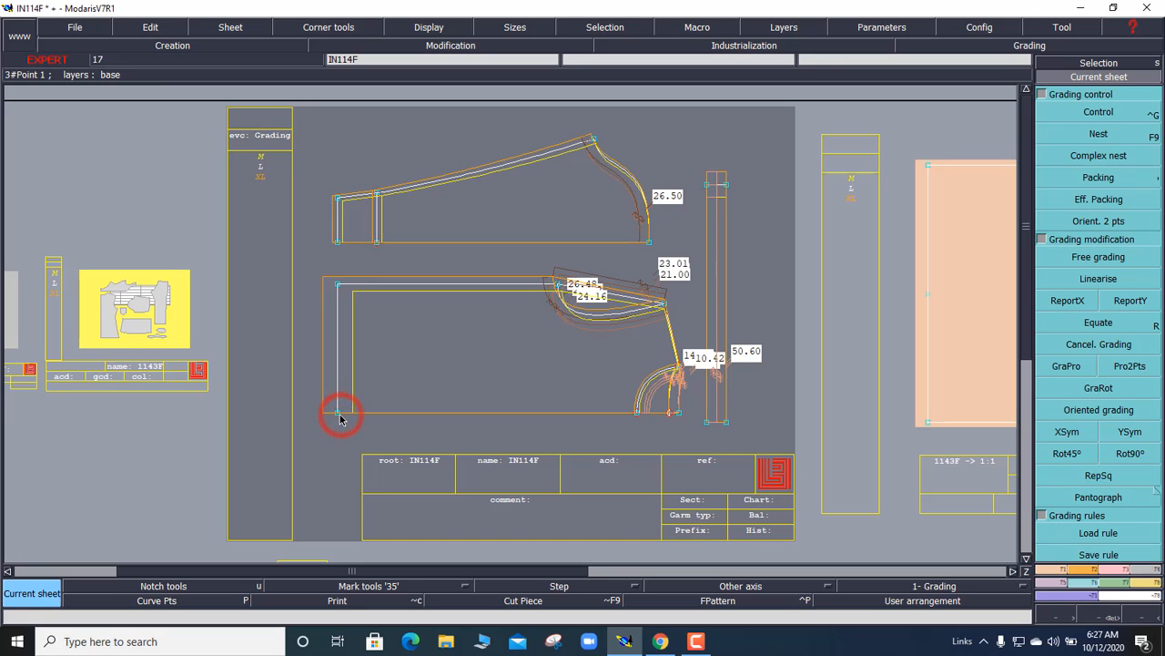
Step: Show Point 1's grading values on the lower piece: dx 3.00 for M, -3.00 for XL
left_click(1058, 111)
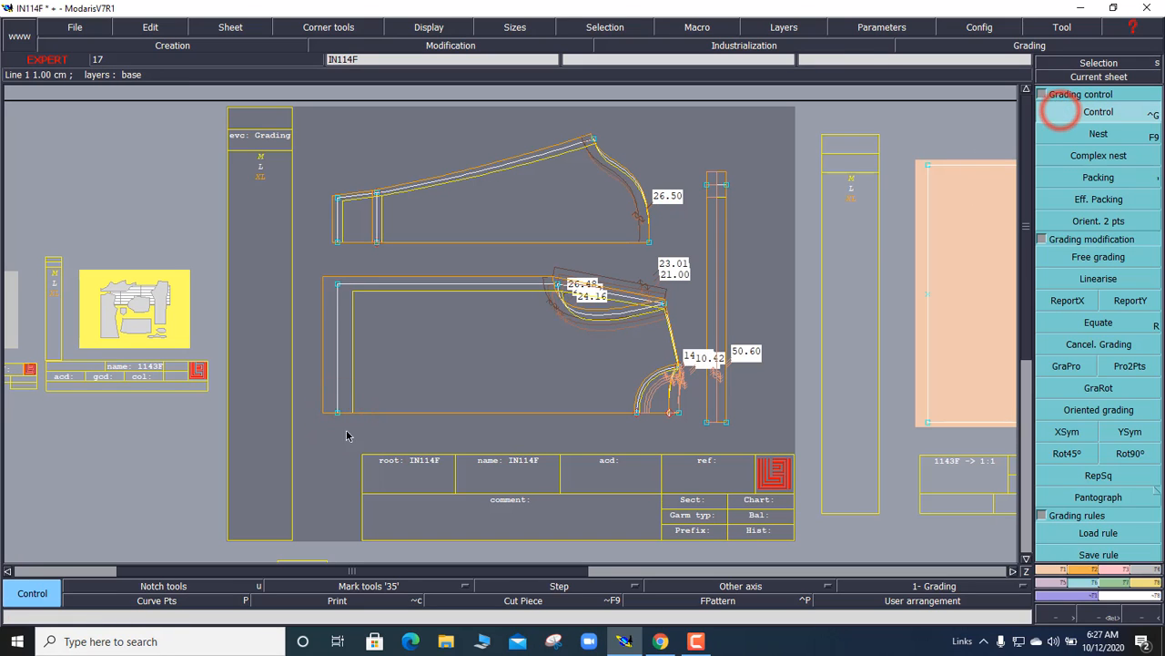
left_click(338, 416)
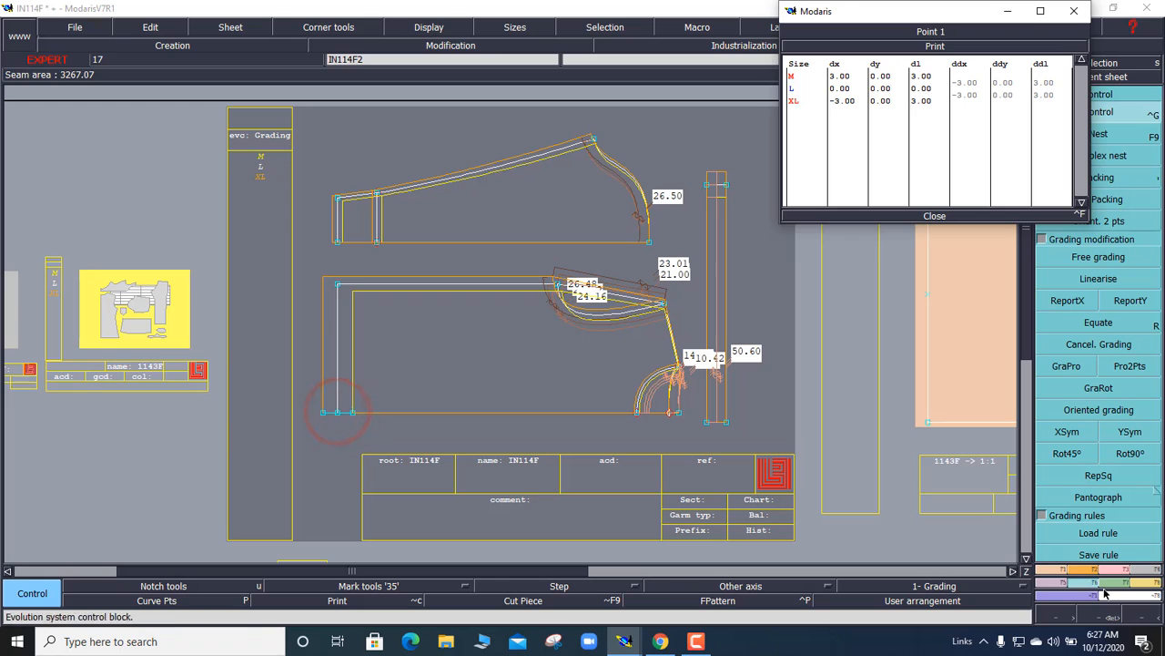
left_click(1075, 569)
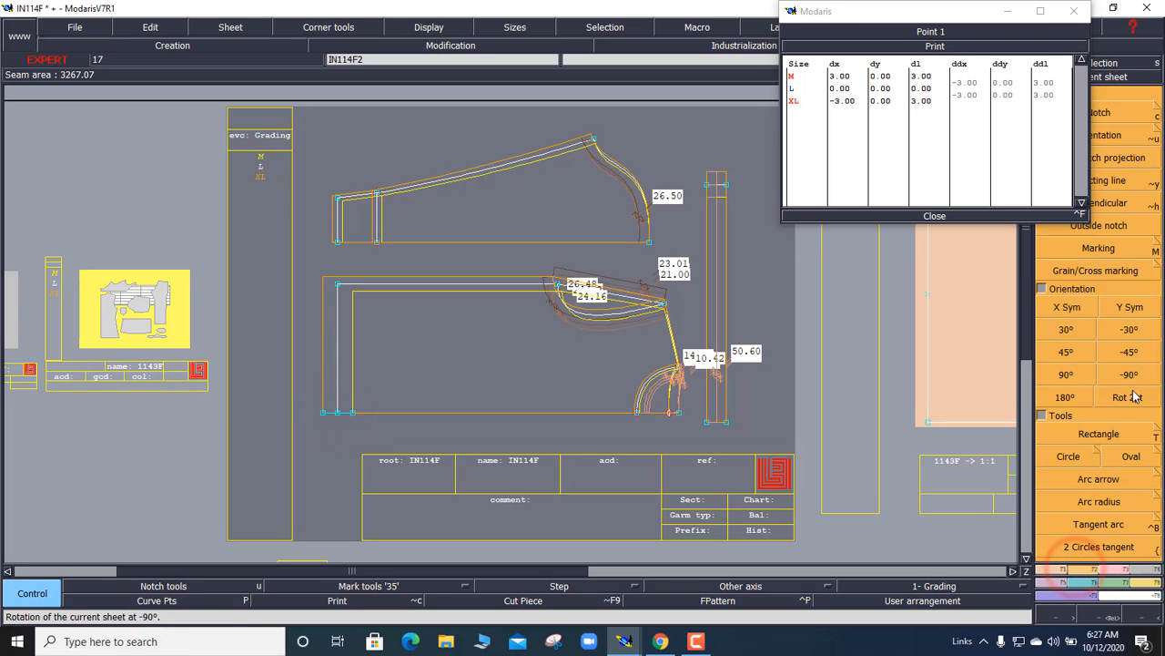
left_click(1128, 377)
left_click(1126, 377)
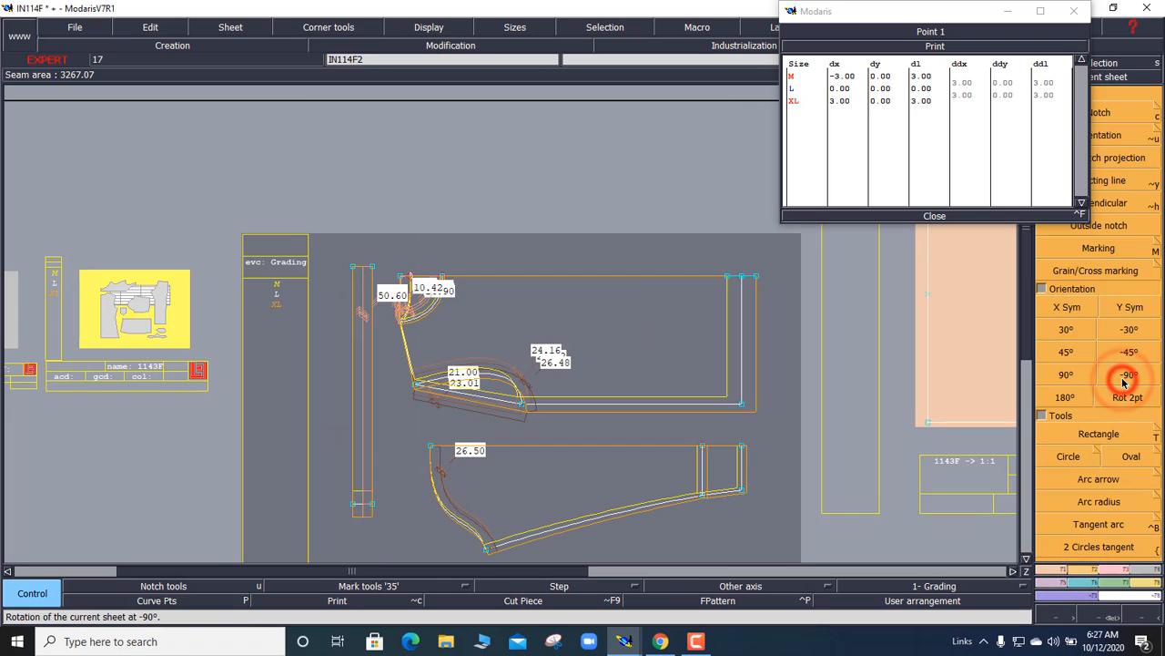
left_click(968, 92)
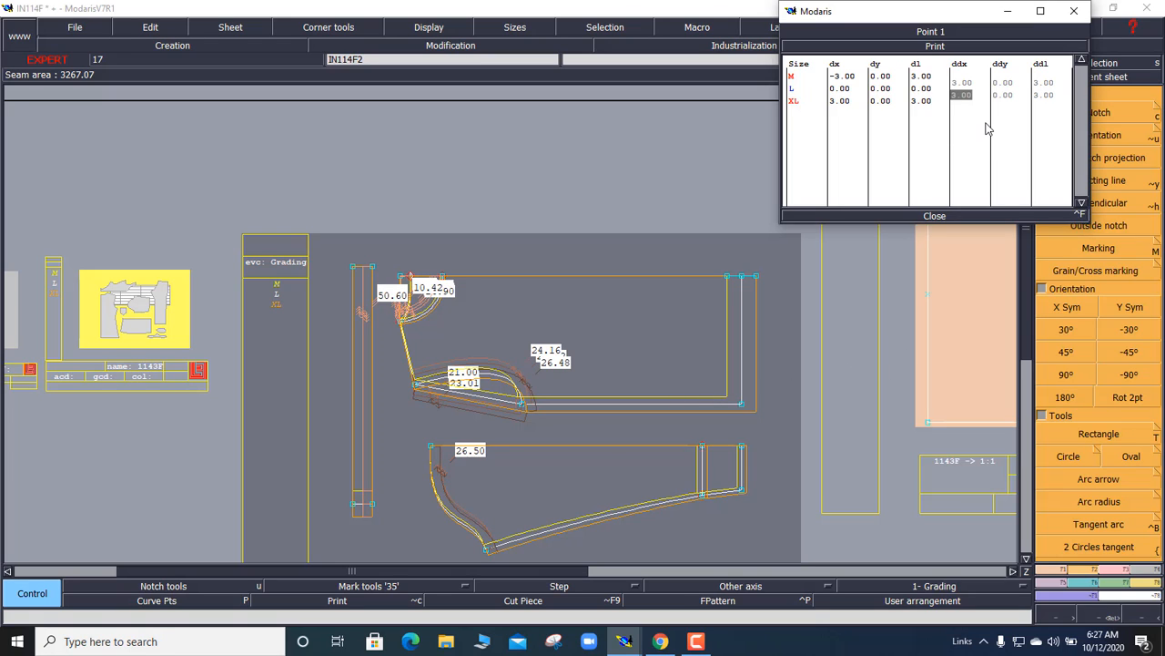
Step: Rotate the IN114F sheet by quarter turns until it lies horizontally, then recentre the view
left_click(1127, 379)
left_click(1127, 379)
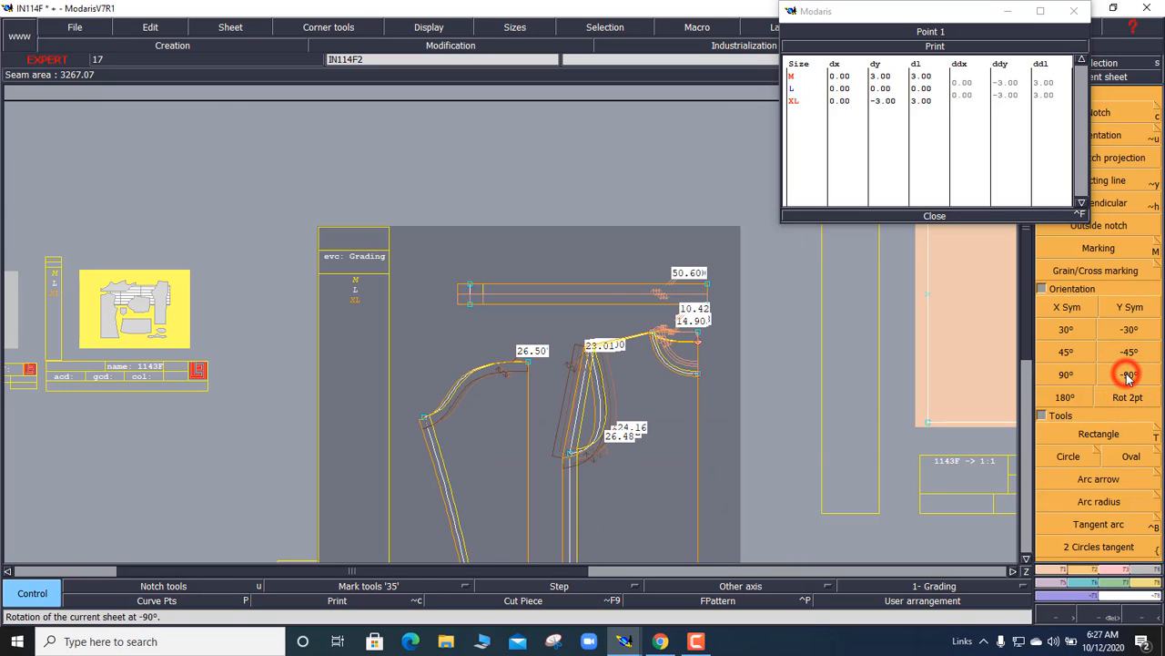
key("Home")
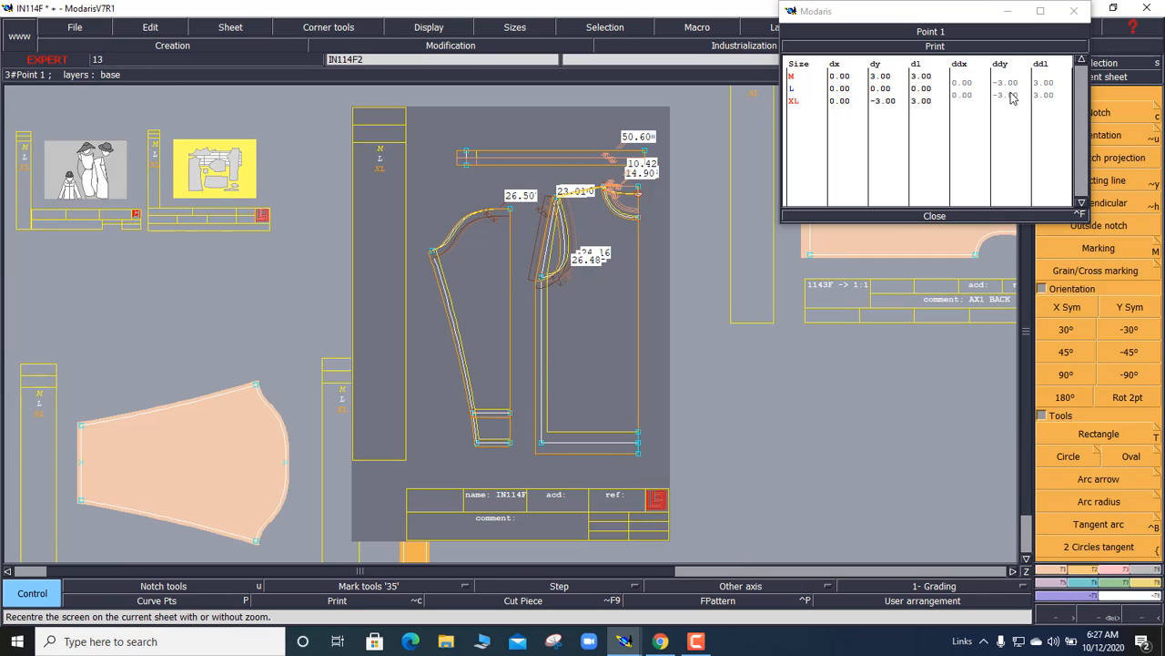
left_click(1126, 401)
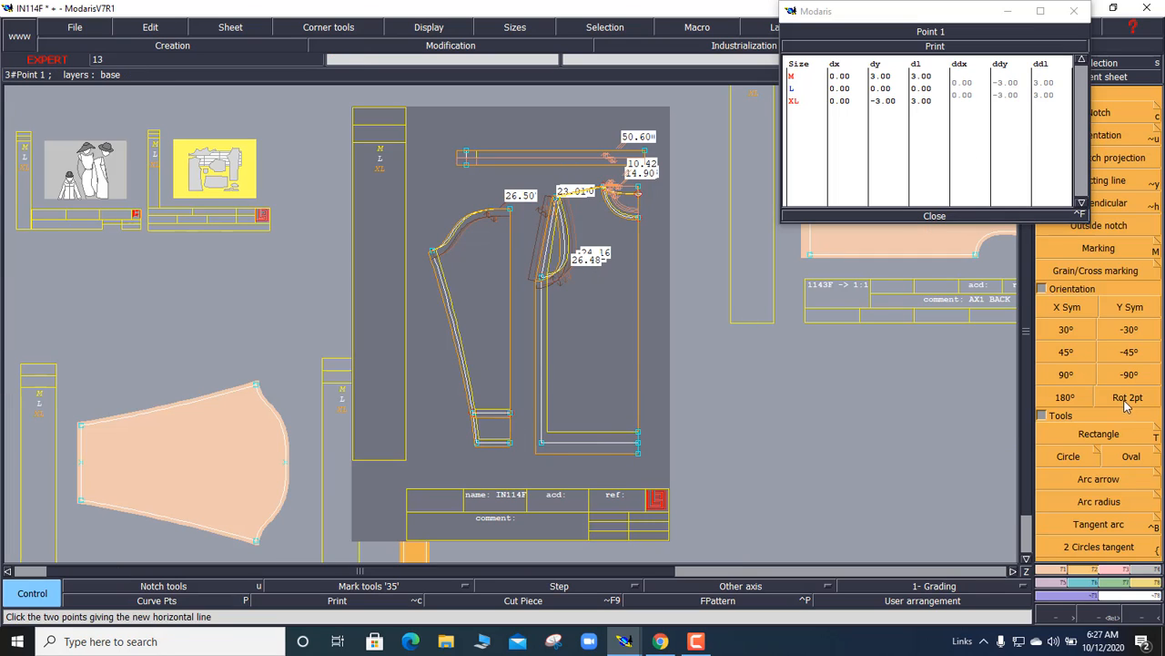
left_click(1129, 374)
left_click(1129, 374)
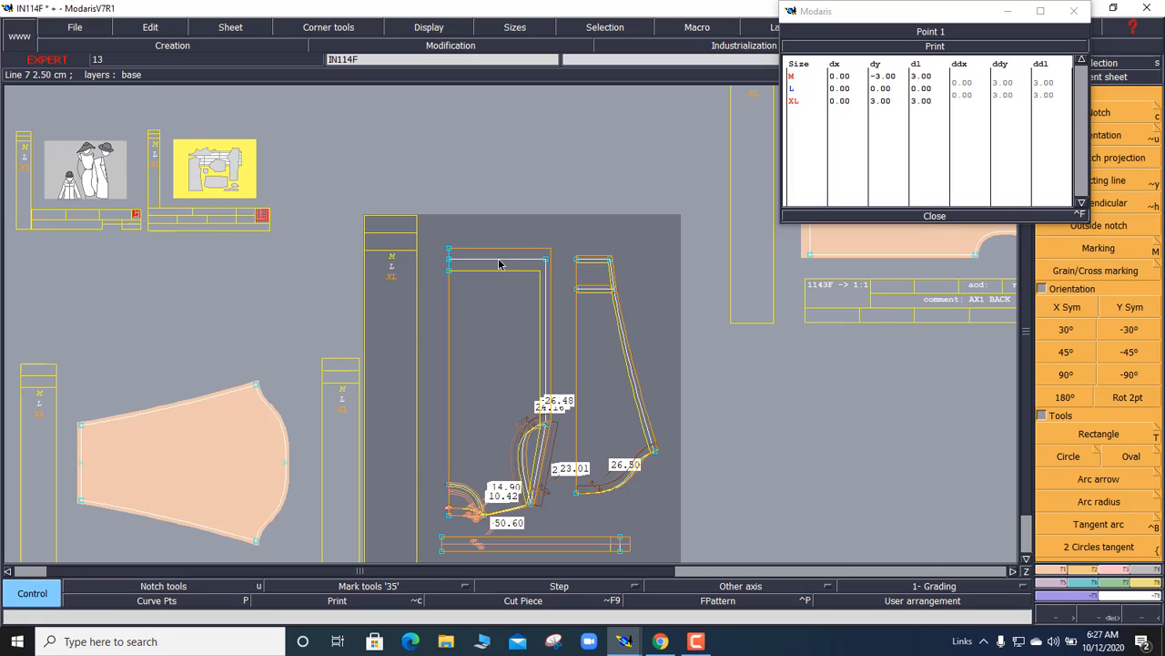
left_click(1131, 381)
left_click(1129, 381)
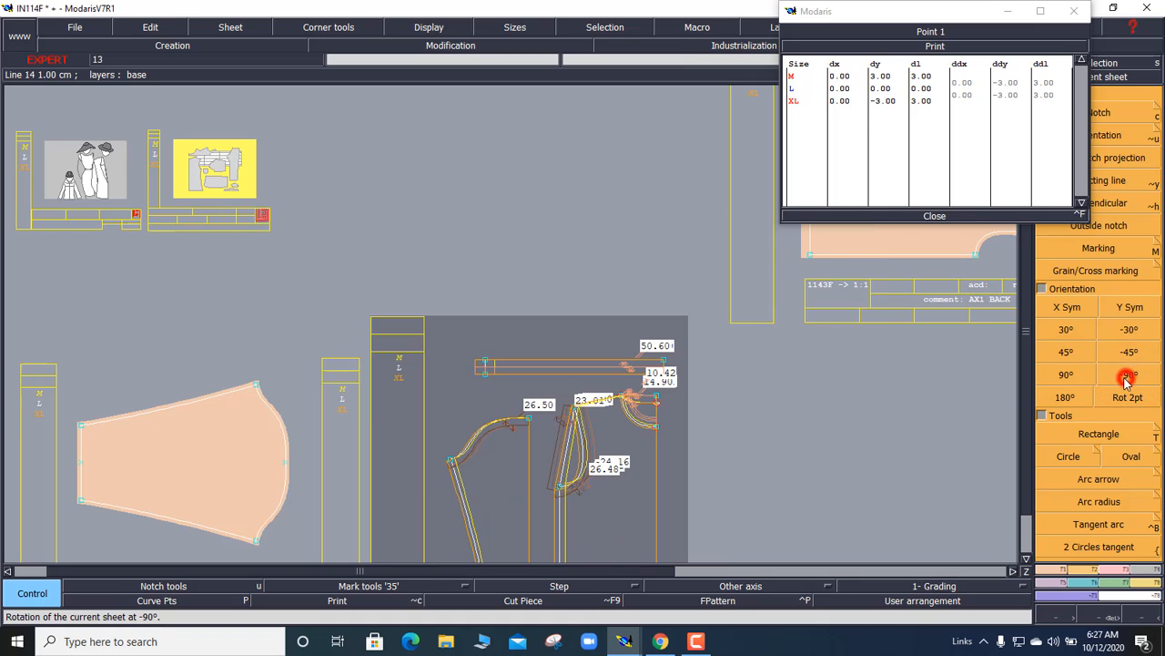
left_click(1127, 382)
key("Home")
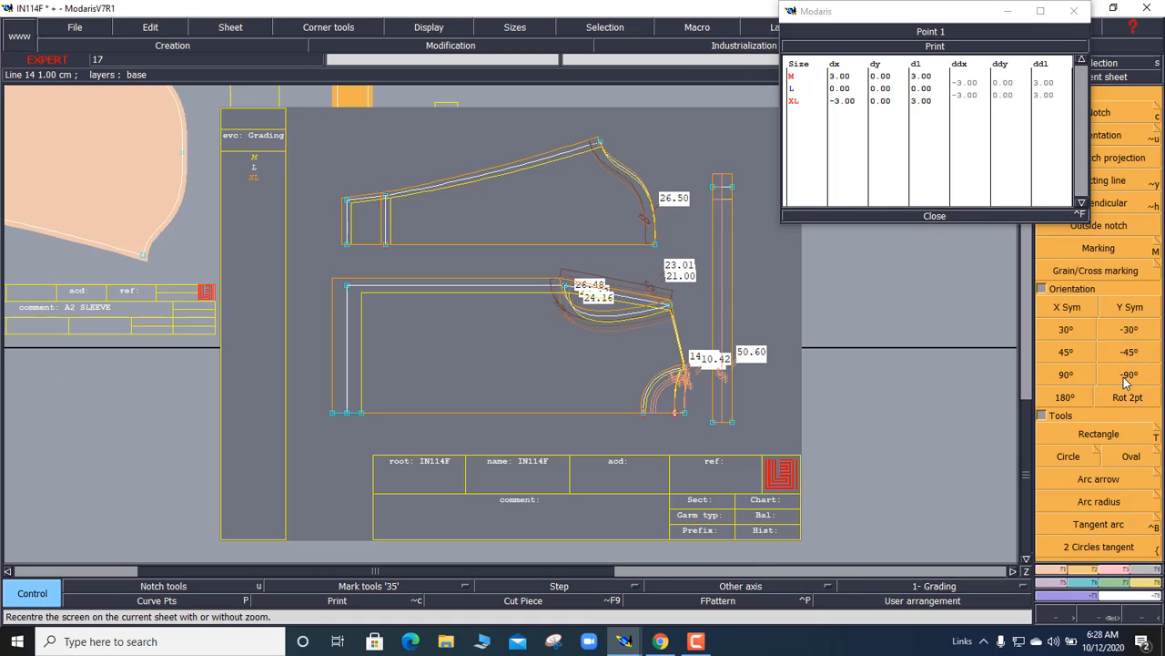
Step: Close the Point 1 grading values and bring up the Camtasia recorder controls
left_click(904, 216)
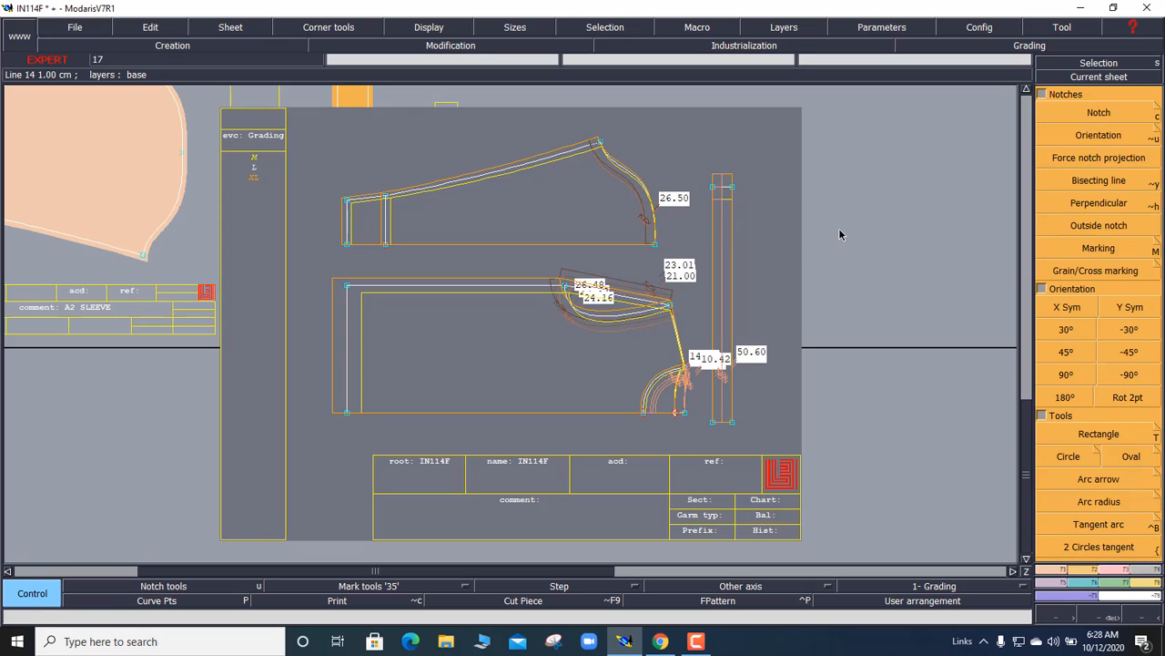
left_click(697, 641)
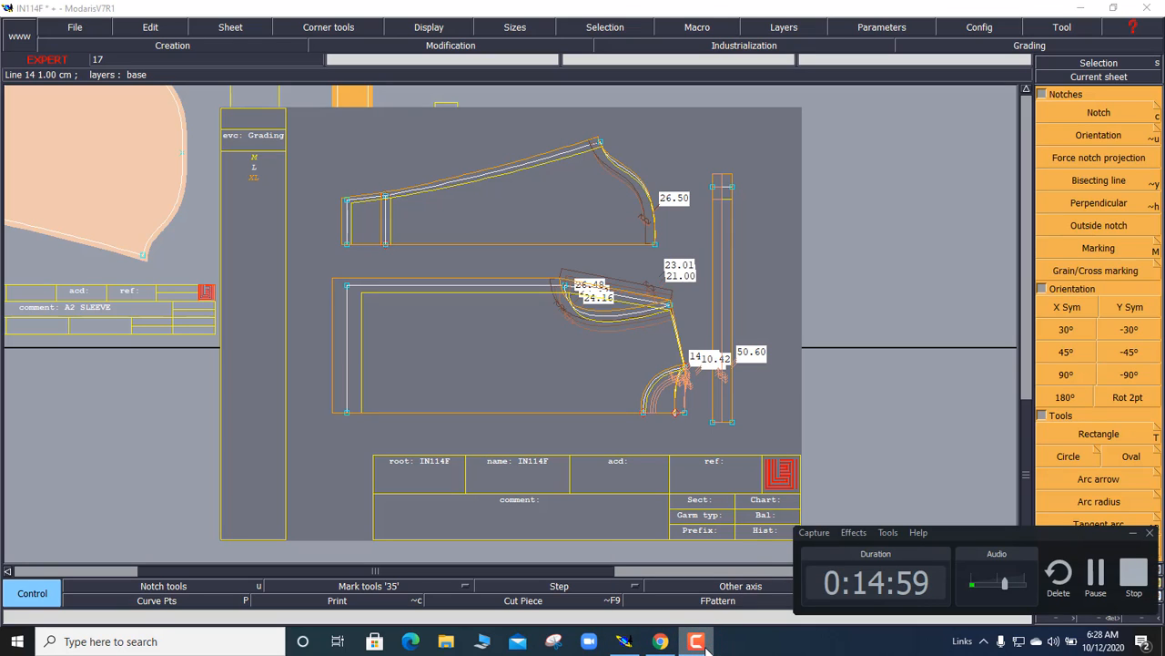
Step: Minimize the Camtasia recorder panel to reveal the graded IN114F sheet
left_click(1135, 535)
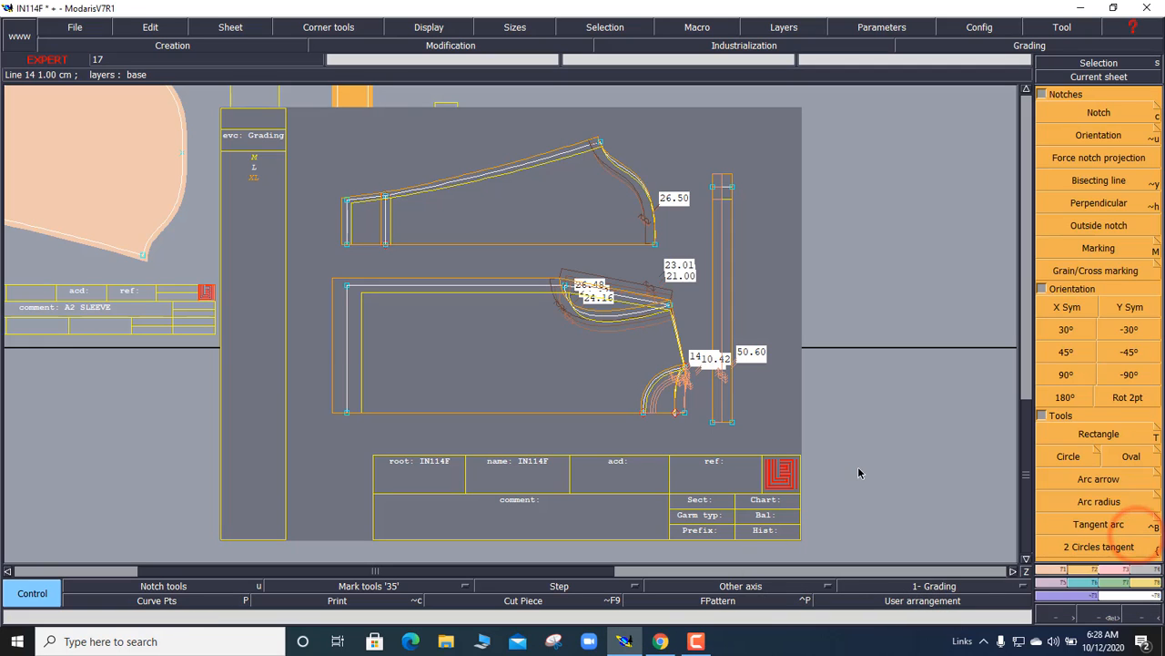